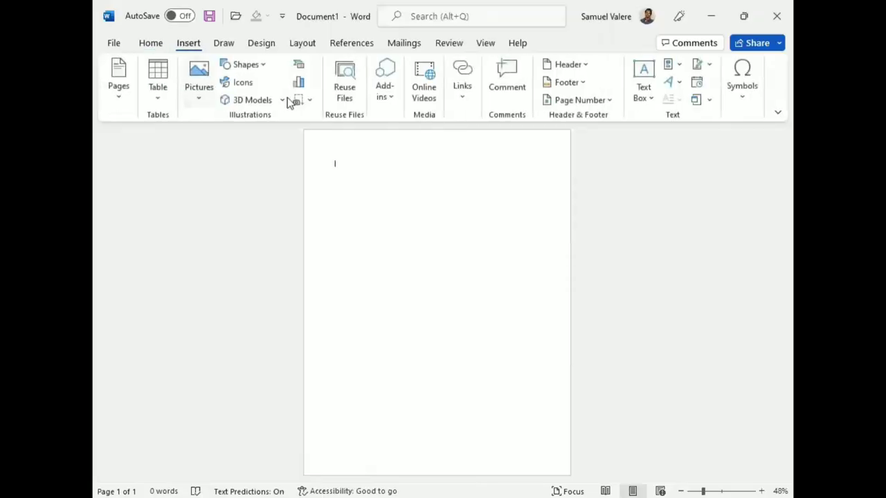
# - Draw a rectangle covering nearly the whole page, fill it white and remove its outline
pyautogui.click(246, 64)
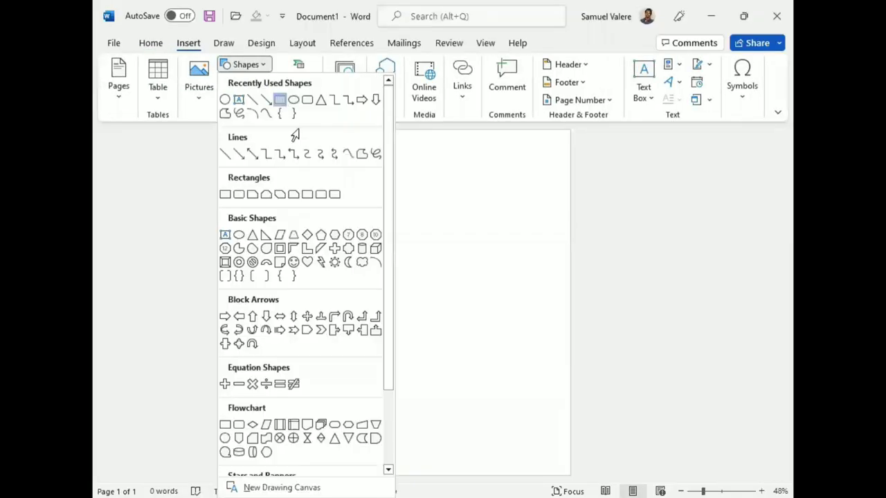
pyautogui.click(227, 193)
pyautogui.moveTo(304, 130); pyautogui.dragTo(571, 475)
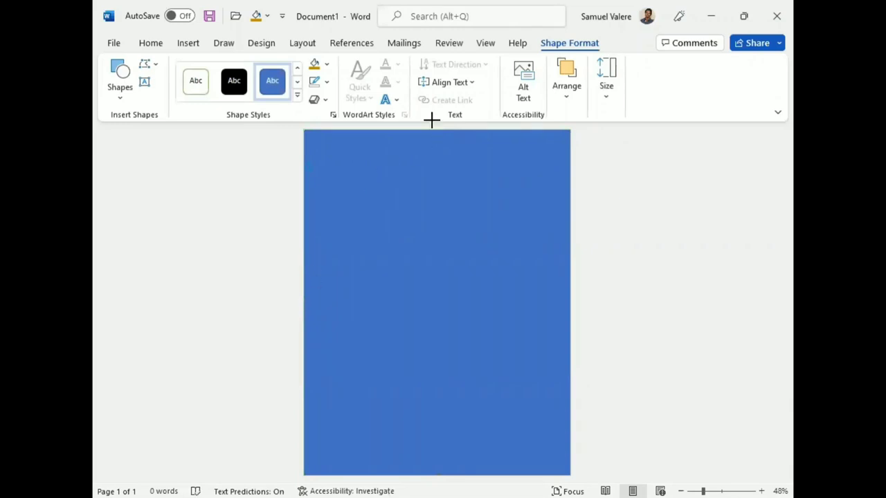
pyautogui.click(326, 64)
pyautogui.click(316, 98)
pyautogui.click(326, 82)
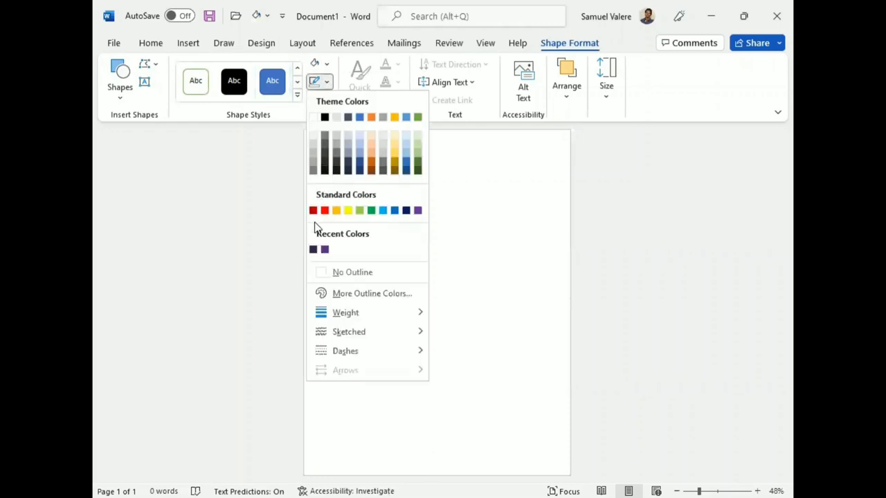
pyautogui.click(322, 273)
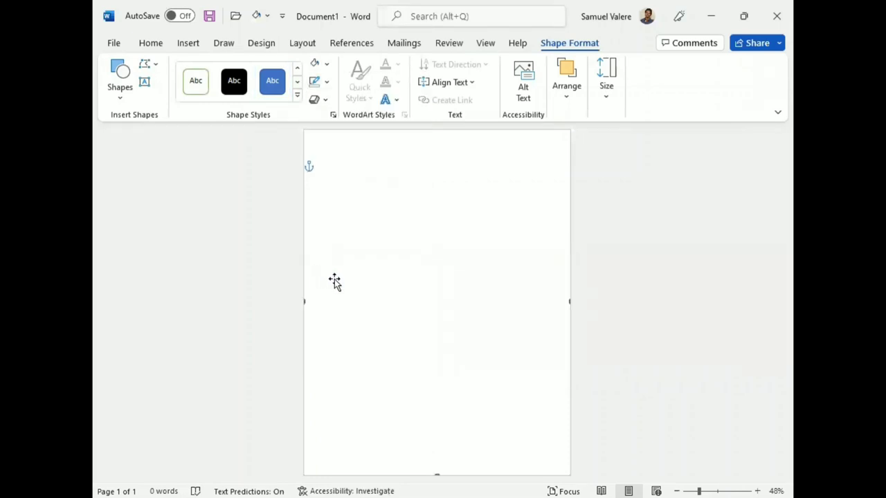
# - Draw a tall rectangle down the left side, stretch it to full page height, and remove its outline
pyautogui.click(118, 88)
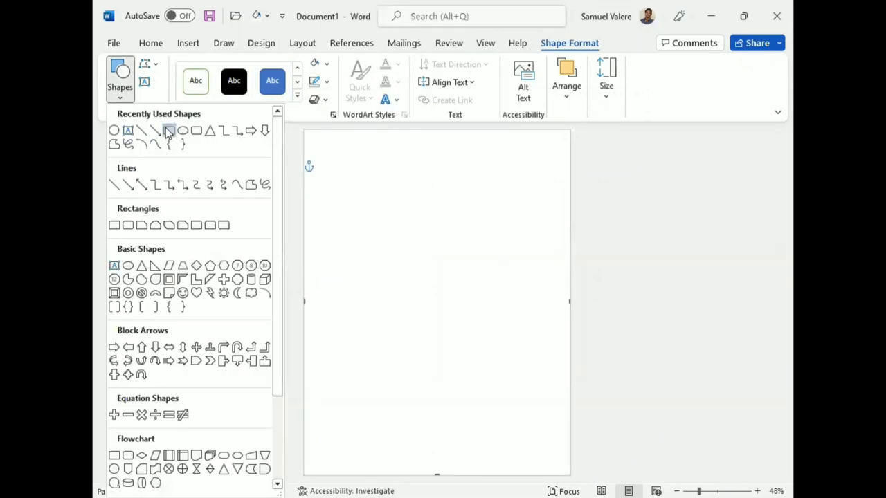
pyautogui.click(168, 131)
pyautogui.moveTo(336, 135); pyautogui.dragTo(300, 469)
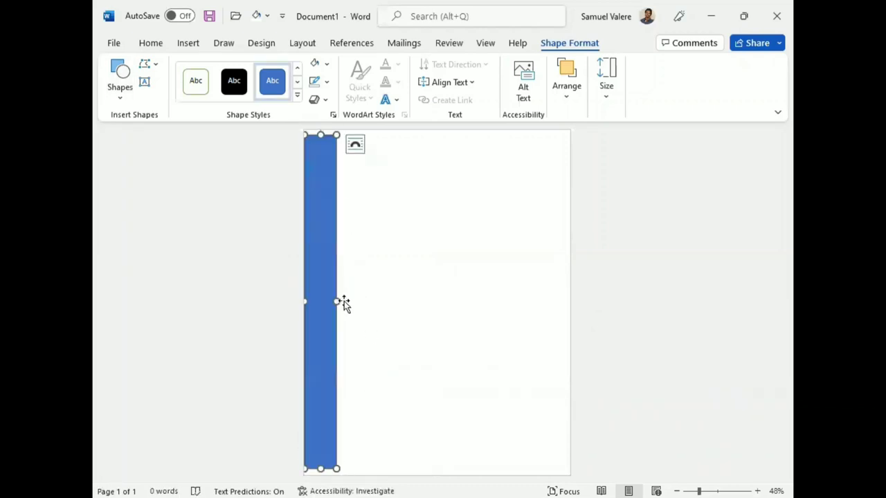
pyautogui.moveTo(338, 302); pyautogui.dragTo(351, 303)
pyautogui.moveTo(328, 469); pyautogui.dragTo(328, 474)
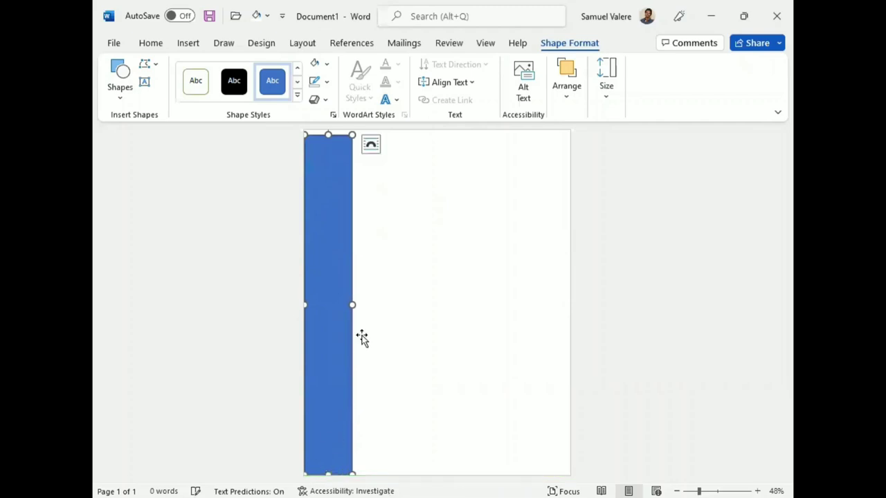
pyautogui.moveTo(328, 135); pyautogui.dragTo(327, 129)
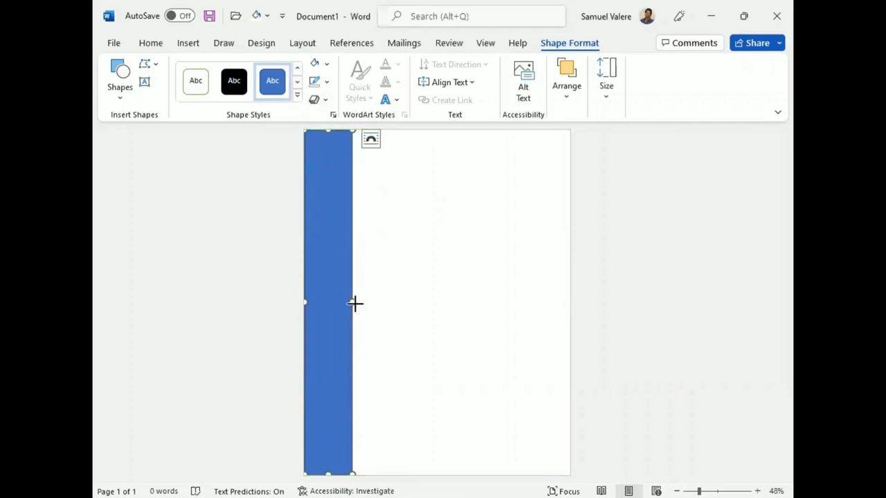
pyautogui.moveTo(352, 302); pyautogui.dragTo(358, 302)
pyautogui.click(328, 83)
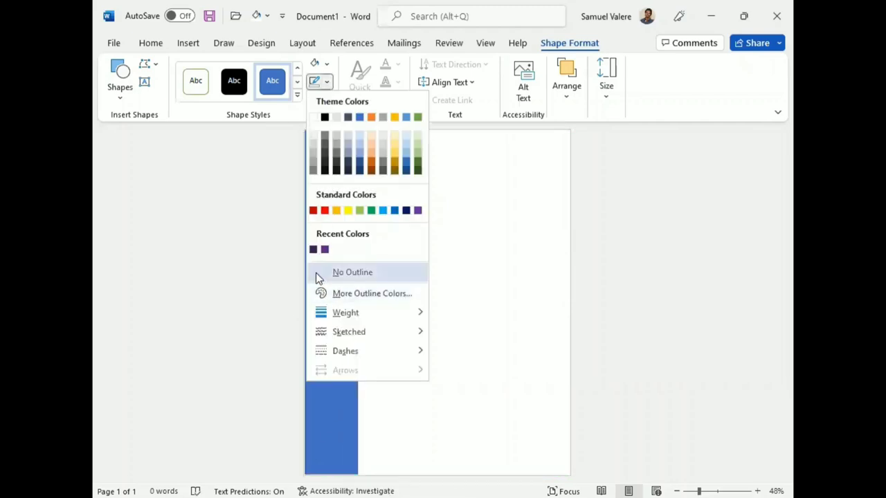
pyautogui.click(322, 273)
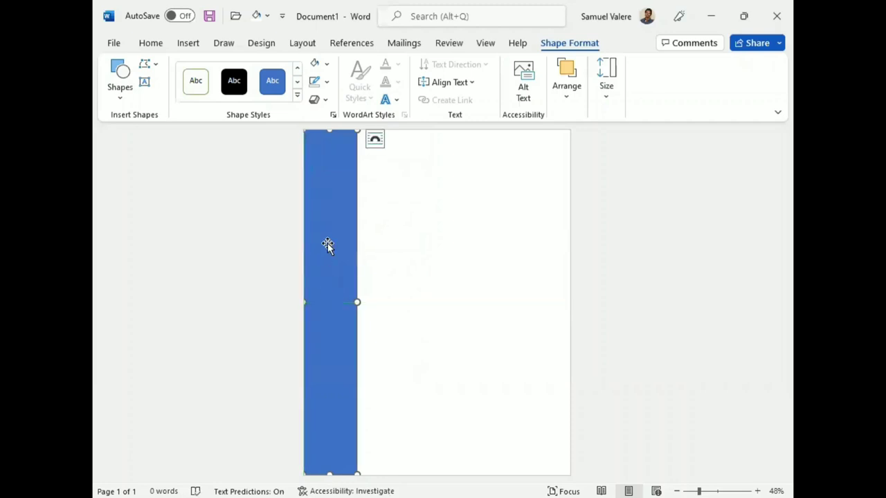
# - Edit the strip's points to pull its right edge into a deep inward curve
pyautogui.rightClick(328, 243)
pyautogui.click(369, 267)
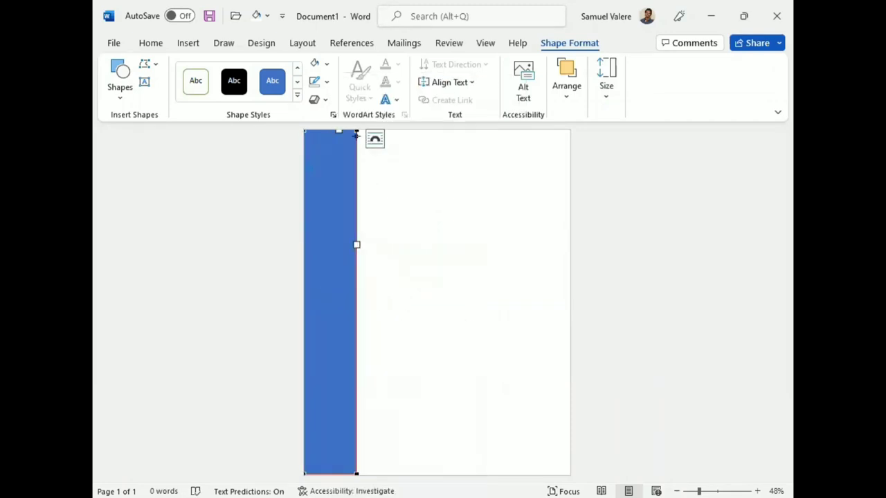
pyautogui.moveTo(356, 246); pyautogui.dragTo(308, 251)
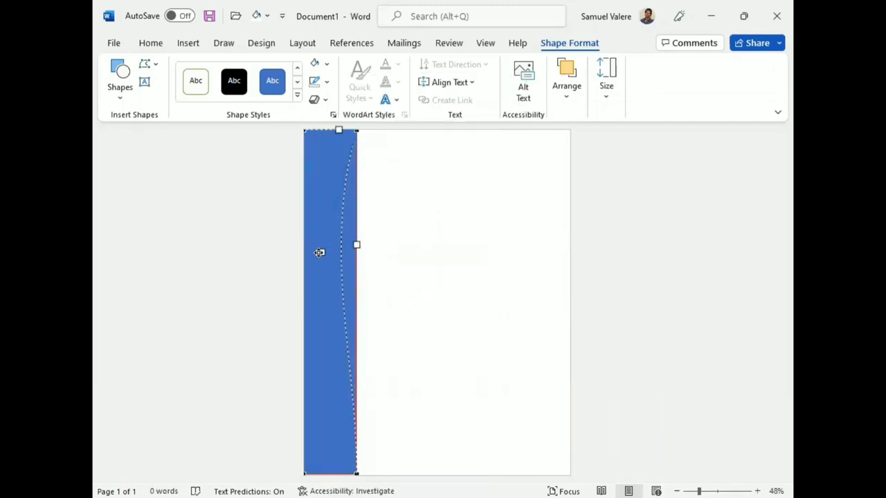
pyautogui.click(355, 472)
pyautogui.moveTo(356, 360); pyautogui.dragTo(307, 358)
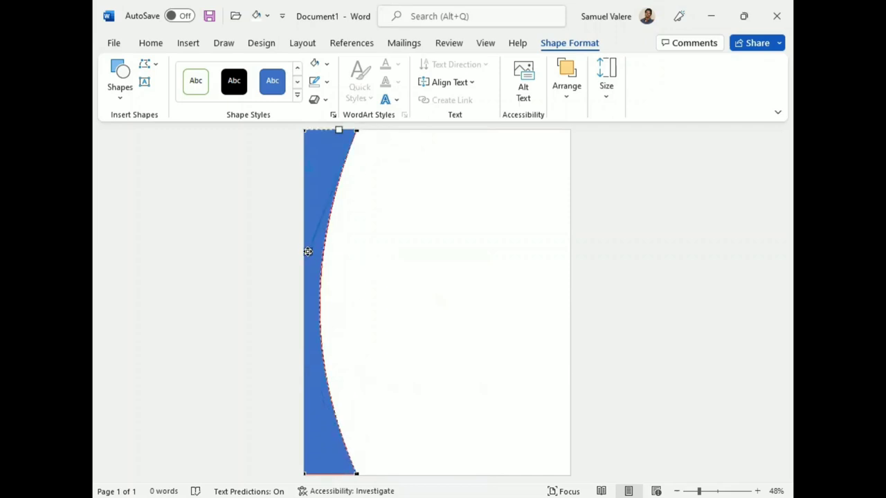
pyautogui.click(307, 251)
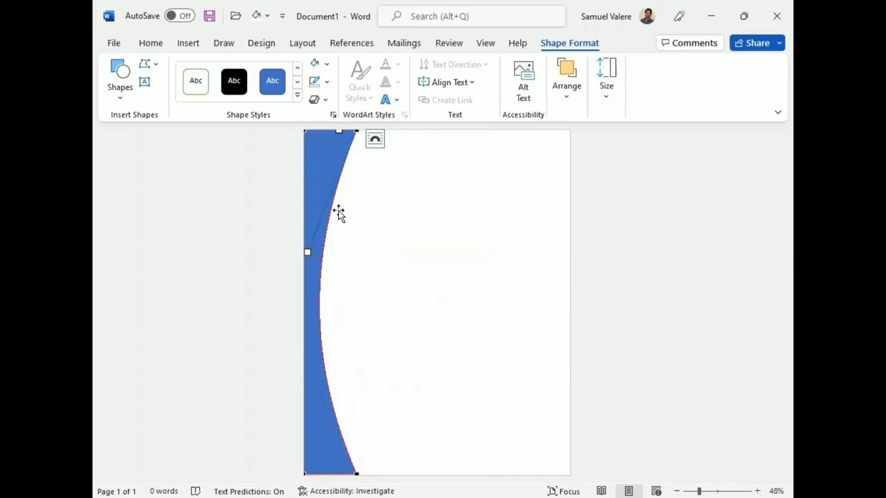
pyautogui.click(385, 243)
# - Fill the curved shape dark purple, widen it, and align it against the page edge
pyautogui.click(323, 194)
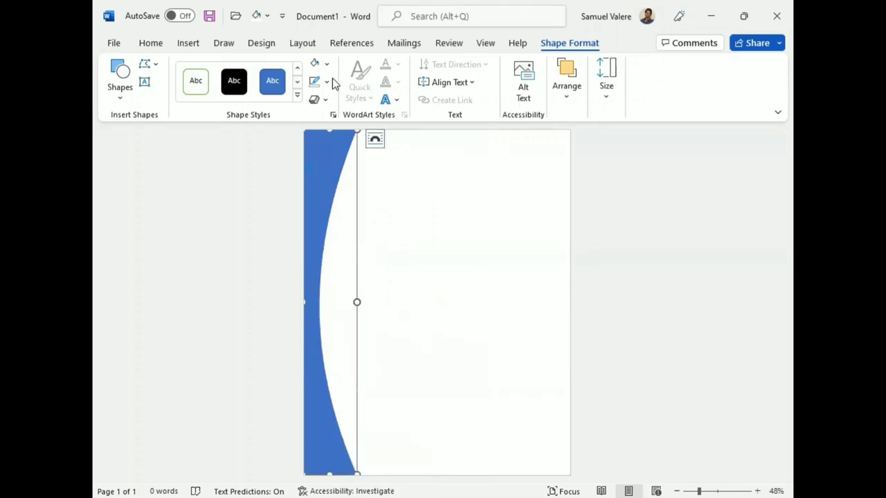
pyautogui.click(327, 64)
pyautogui.click(312, 233)
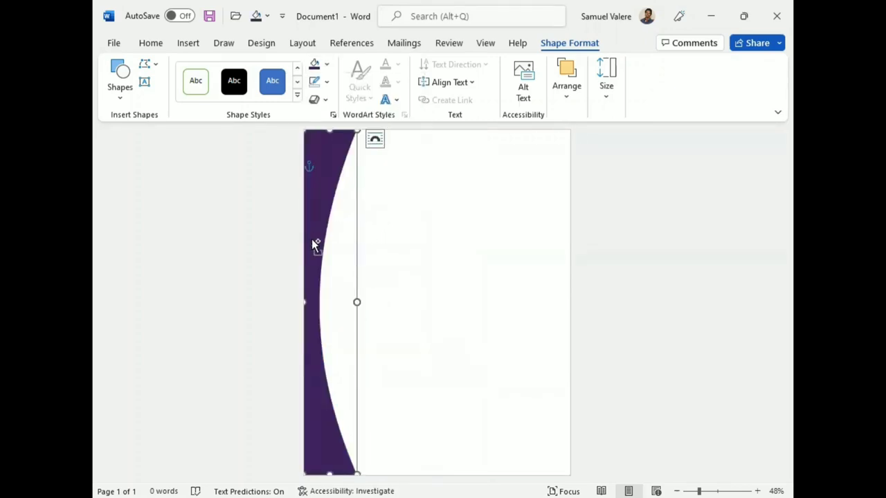
pyautogui.moveTo(356, 303); pyautogui.dragTo(373, 302)
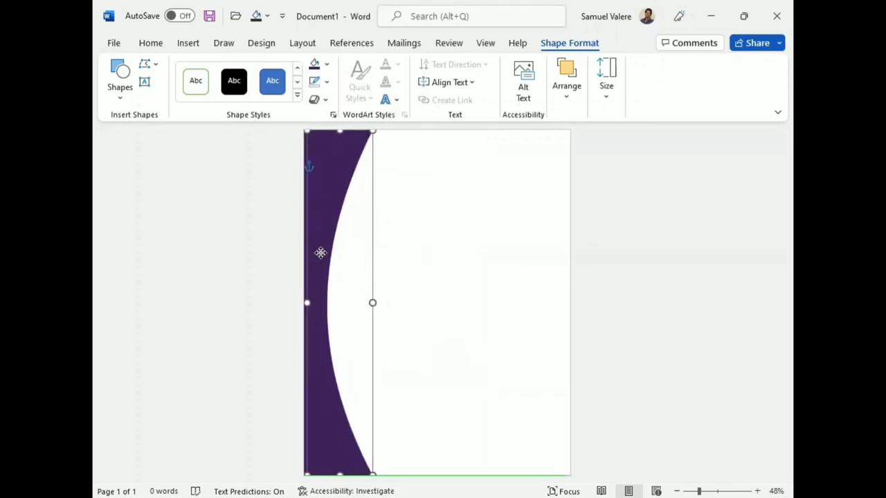
pyautogui.moveTo(320, 253); pyautogui.dragTo(317, 251)
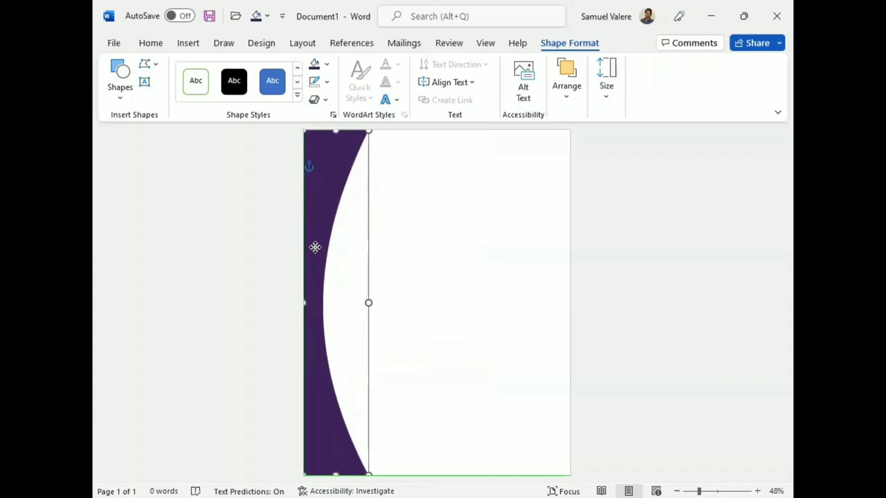
pyautogui.moveTo(315, 247); pyautogui.dragTo(320, 257)
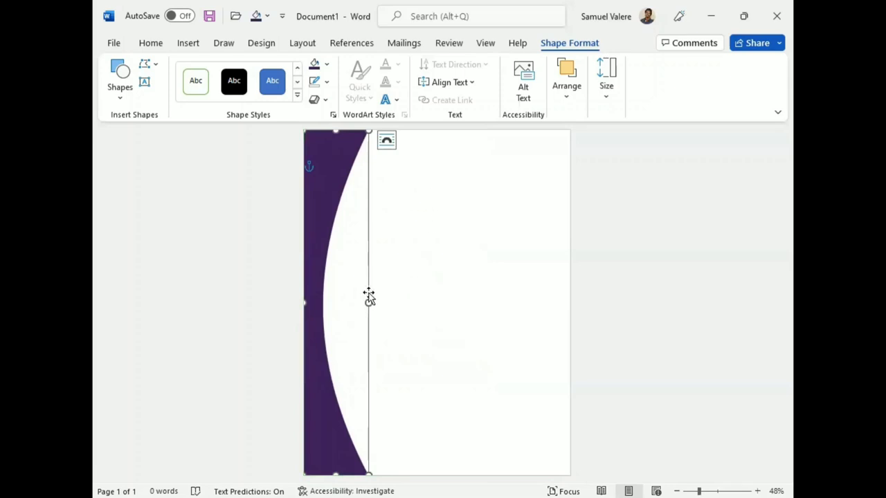
pyautogui.moveTo(369, 296); pyautogui.dragTo(376, 302)
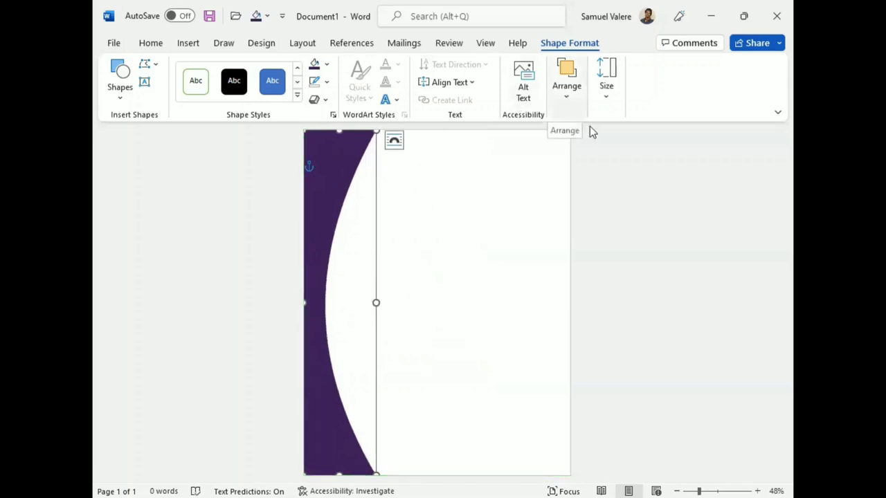
# - Send the copy backward, fill it a lighter purple, and widen it to full page height
pyautogui.click(566, 79)
pyautogui.click(327, 65)
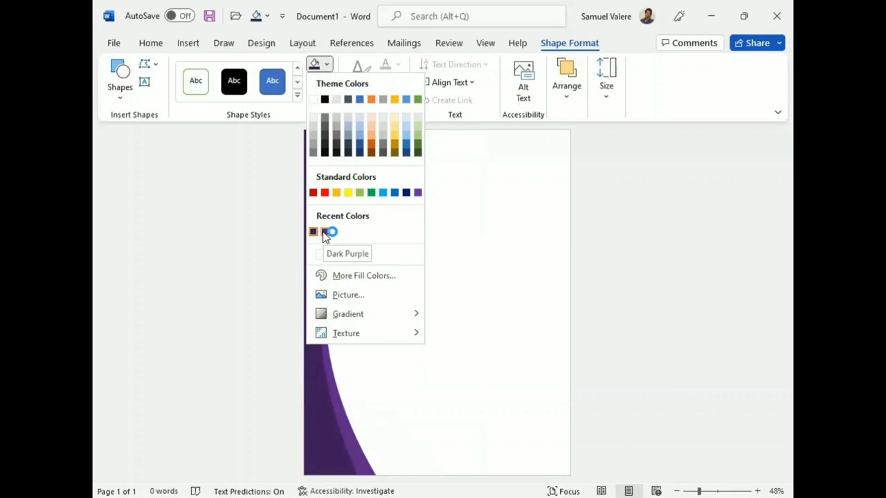
pyautogui.click(325, 232)
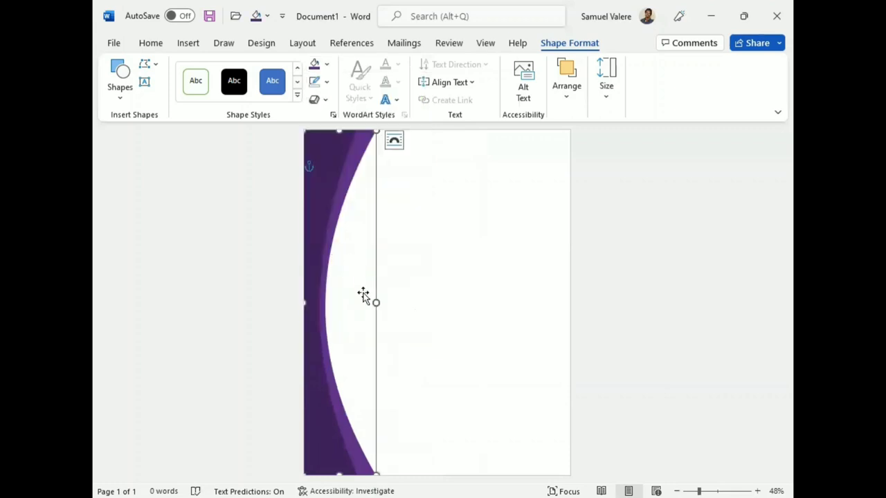
pyautogui.moveTo(375, 302); pyautogui.dragTo(365, 302)
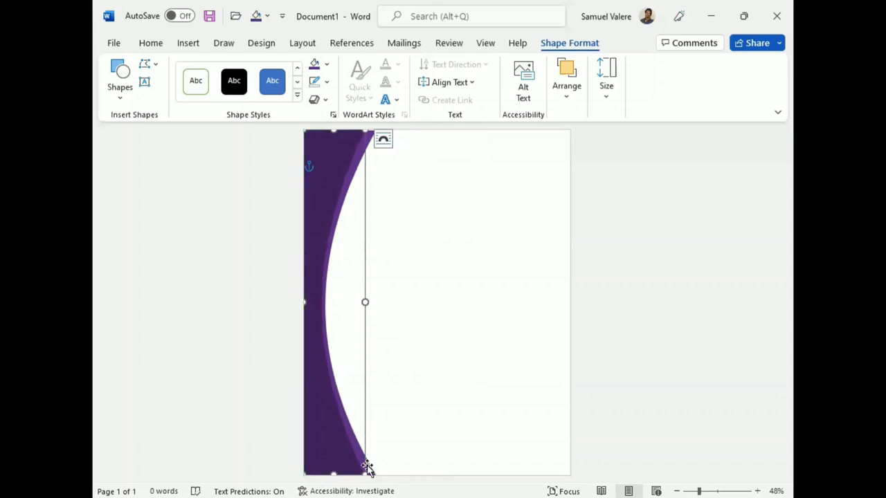
pyautogui.hotkey('ctrl', 'z')
pyautogui.moveTo(378, 303); pyautogui.dragTo(381, 303)
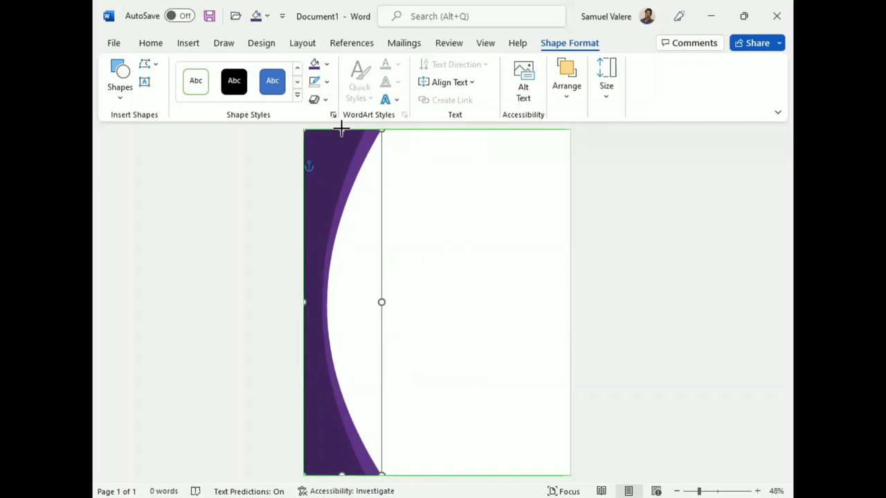
pyautogui.moveTo(341, 129); pyautogui.dragTo(342, 130)
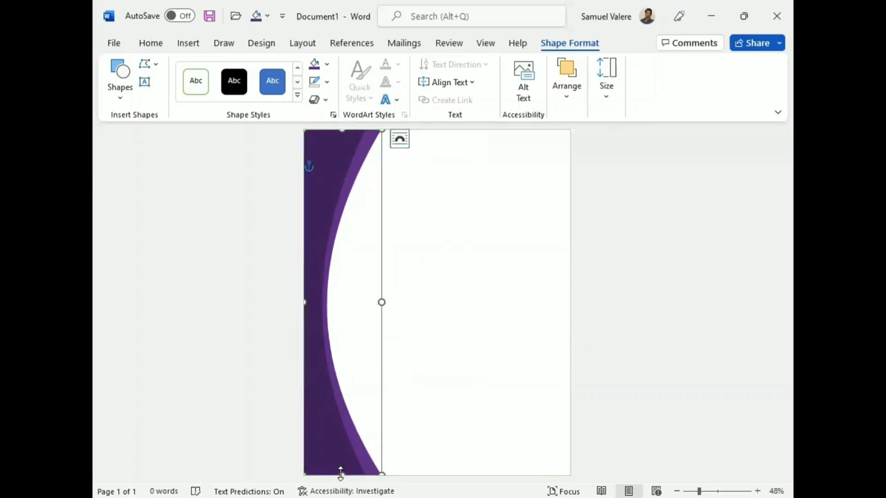
pyautogui.moveTo(340, 473); pyautogui.dragTo(332, 475)
pyautogui.click(649, 298)
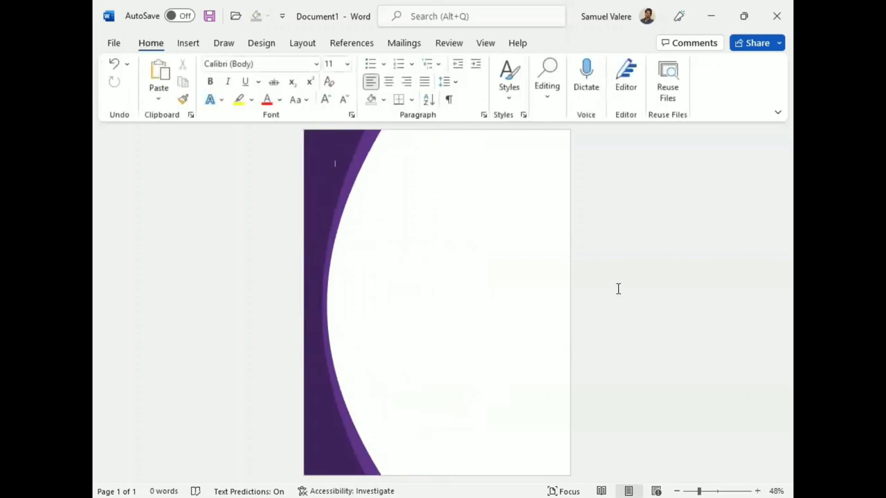
# - Draw an oval at the page's lower left, tilt it slightly, and push it past the left edge
pyautogui.click(189, 44)
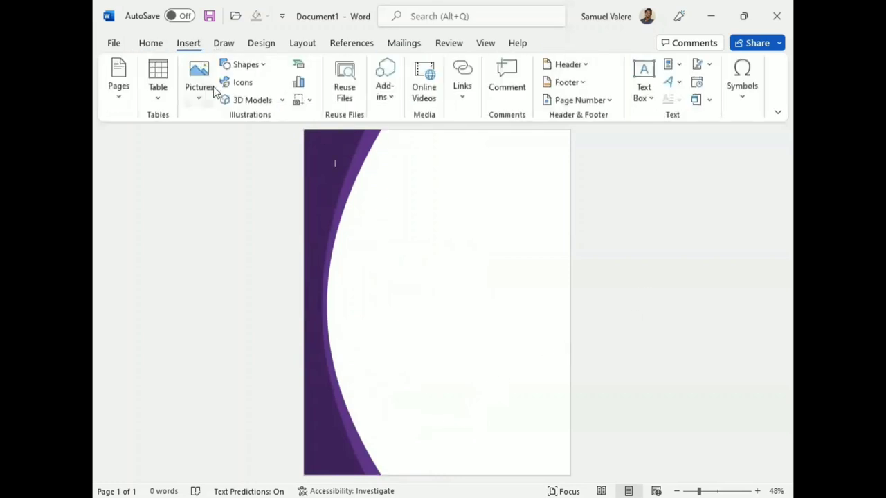
pyautogui.click(256, 64)
pyautogui.click(226, 101)
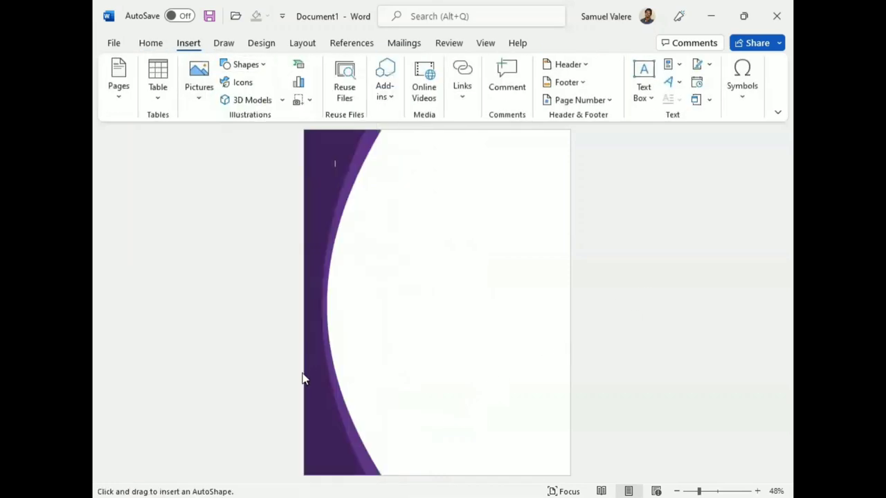
pyautogui.moveTo(313, 371); pyautogui.dragTo(357, 475)
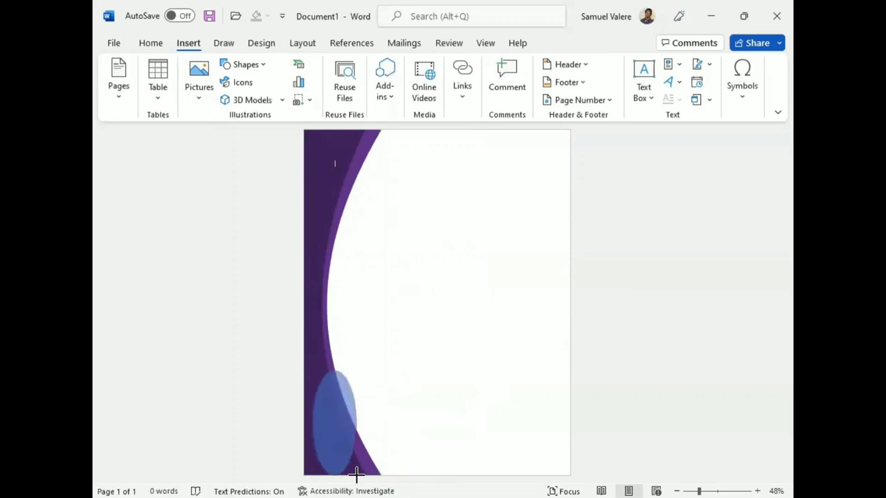
pyautogui.moveTo(337, 346); pyautogui.dragTo(317, 348)
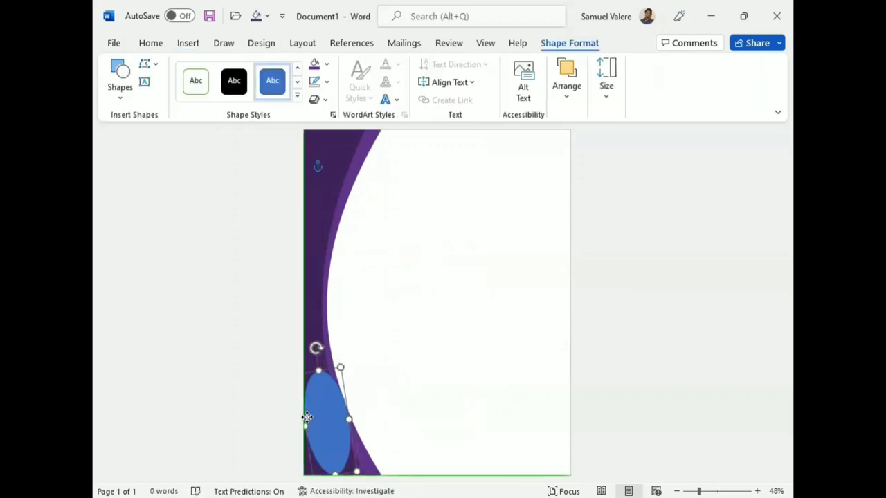
pyautogui.moveTo(307, 417)
pyautogui.mouseDown()
pyautogui.moveTo(310, 443)
pyautogui.moveTo(300, 451)
pyautogui.mouseUp()
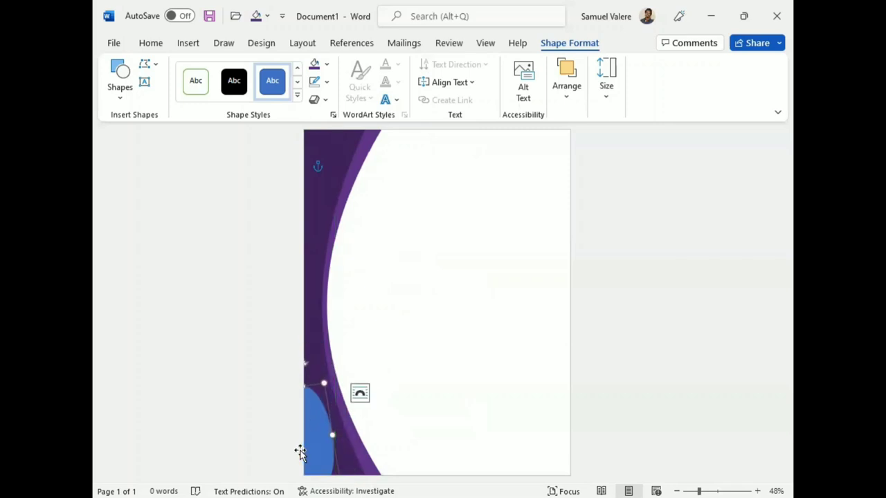
# - Remove the oval's outline, fill it white, and nudge it into position
pyautogui.click(327, 81)
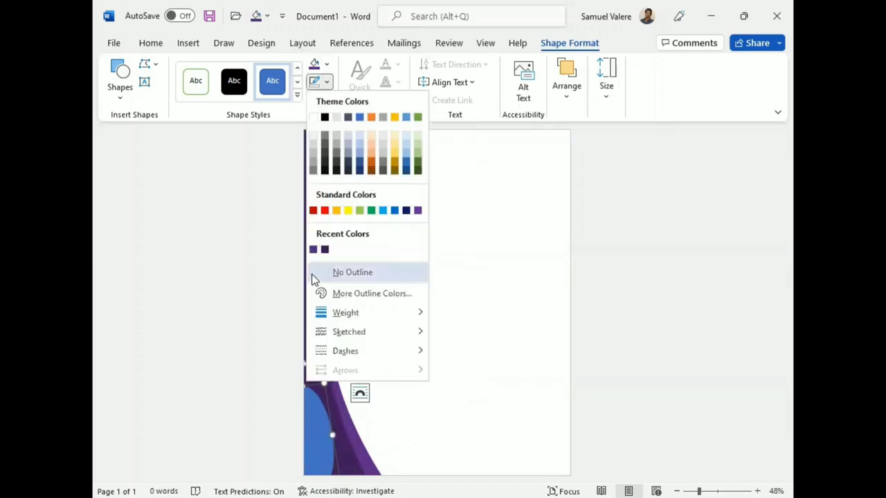
pyautogui.click(321, 272)
pyautogui.click(329, 65)
pyautogui.click(325, 254)
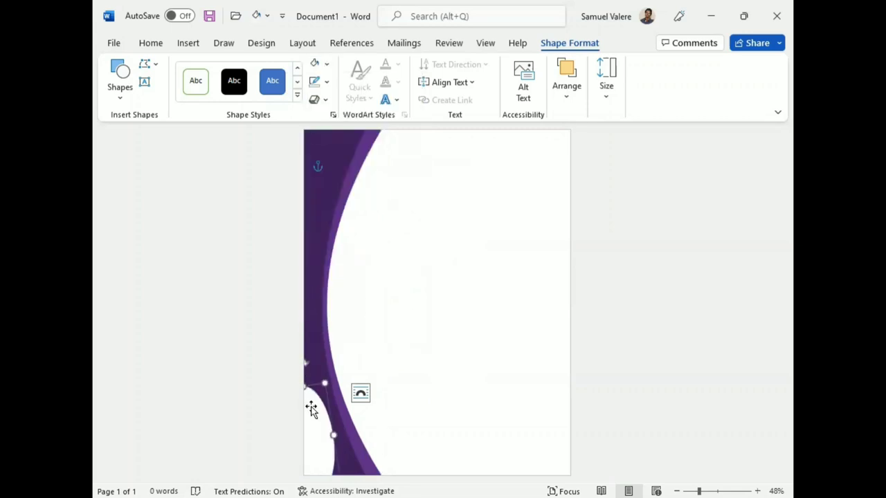
pyautogui.press('Left')
pyautogui.press('Left')
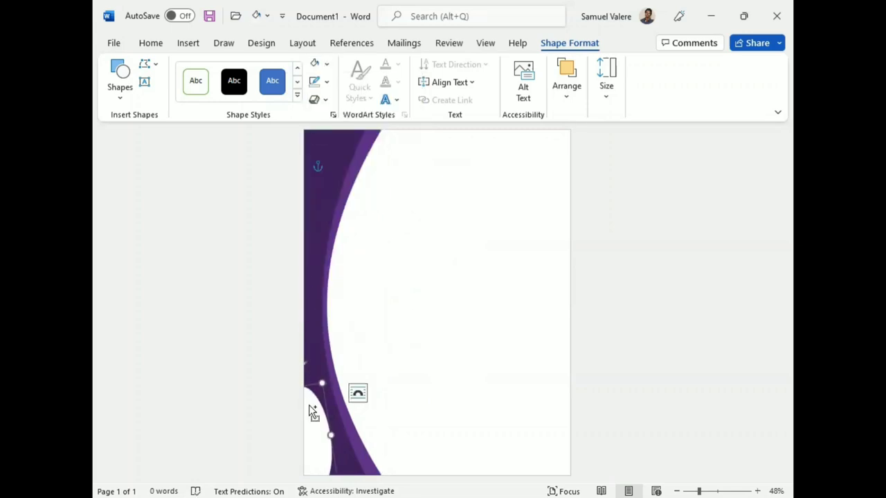
pyautogui.press('Right')
pyautogui.press('Right')
pyautogui.press('Right')
pyautogui.press('Right')
pyautogui.moveTo(324, 381); pyautogui.dragTo(327, 377)
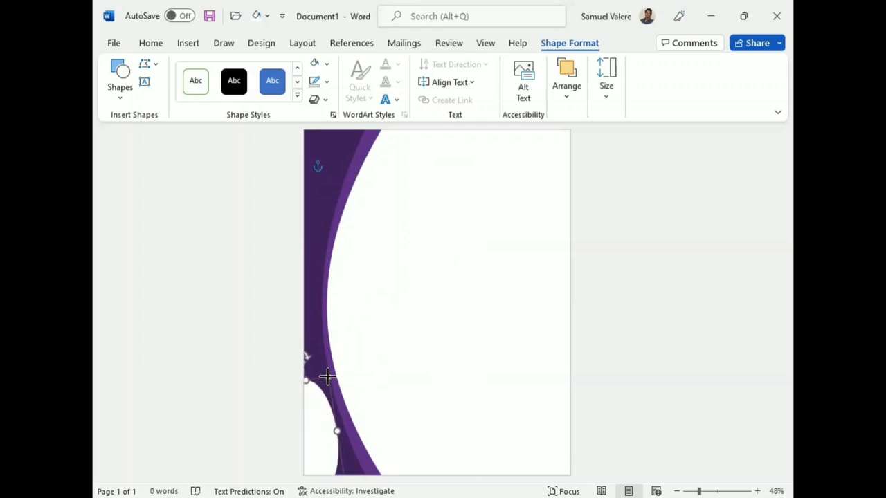
pyautogui.click(326, 64)
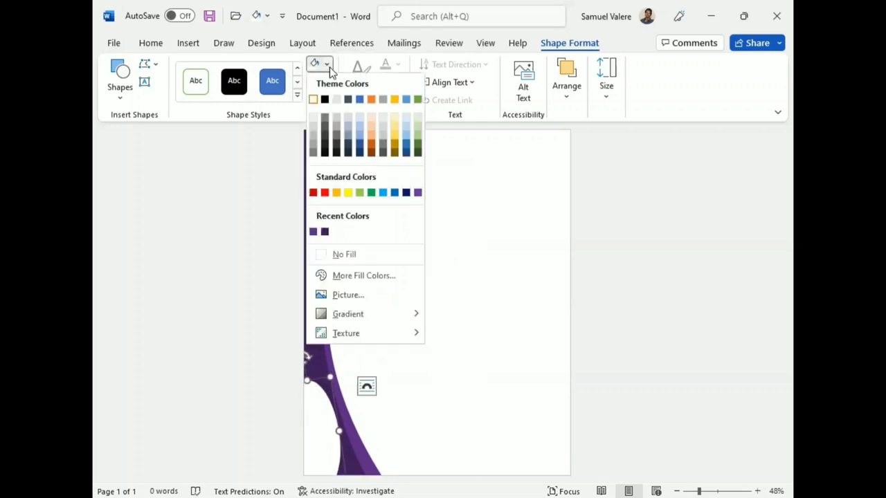
# - Fill the oval dark purple and reposition it along the purple curve
pyautogui.click(324, 232)
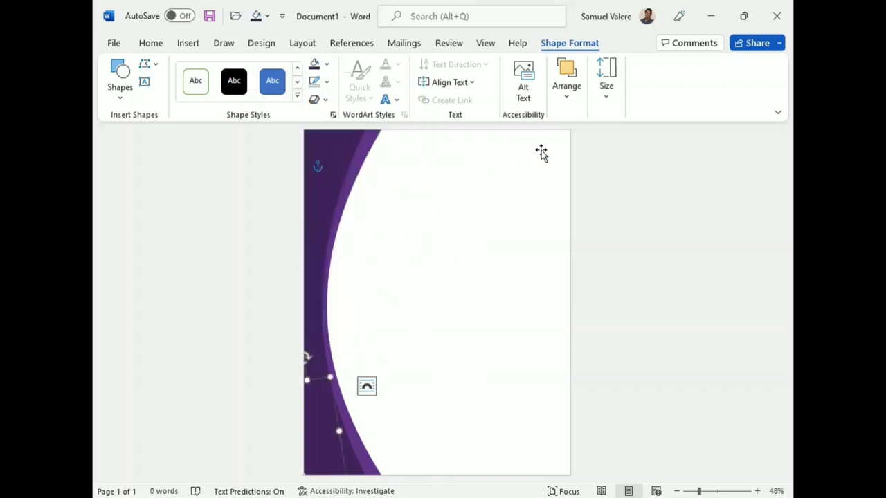
pyautogui.click(567, 97)
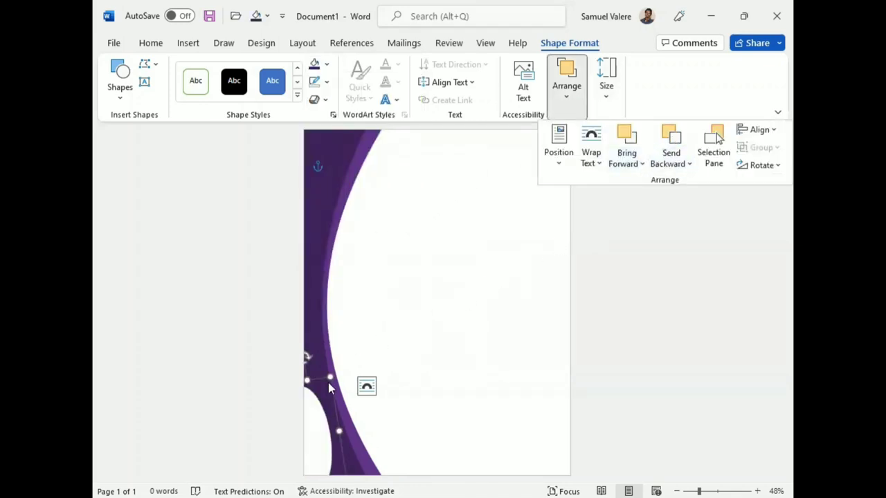
pyautogui.click(703, 294)
pyautogui.moveTo(329, 378); pyautogui.dragTo(335, 371)
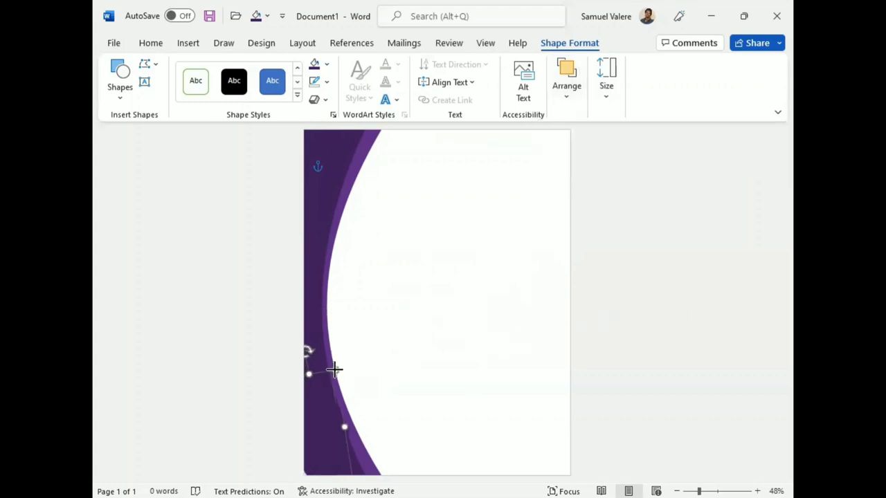
# - Switch the oval to a gradient fill, making the end stop orange and the 83% stop gold
pyautogui.click(328, 67)
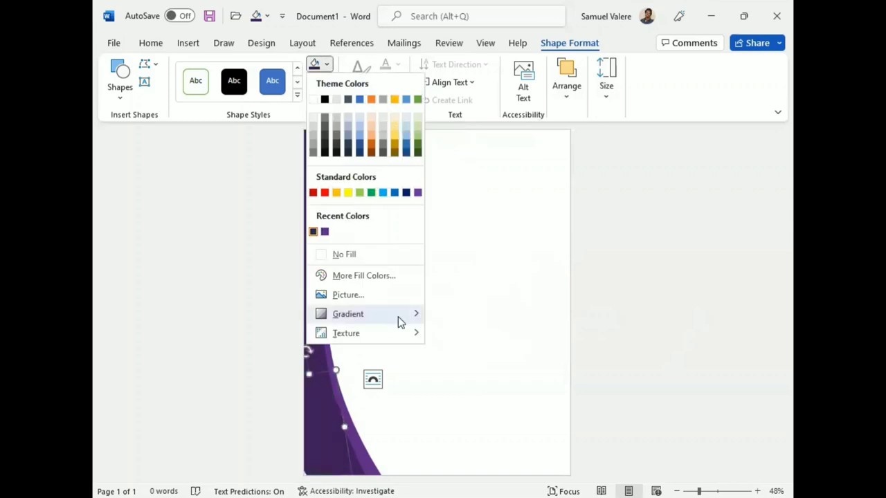
pyautogui.click(347, 314)
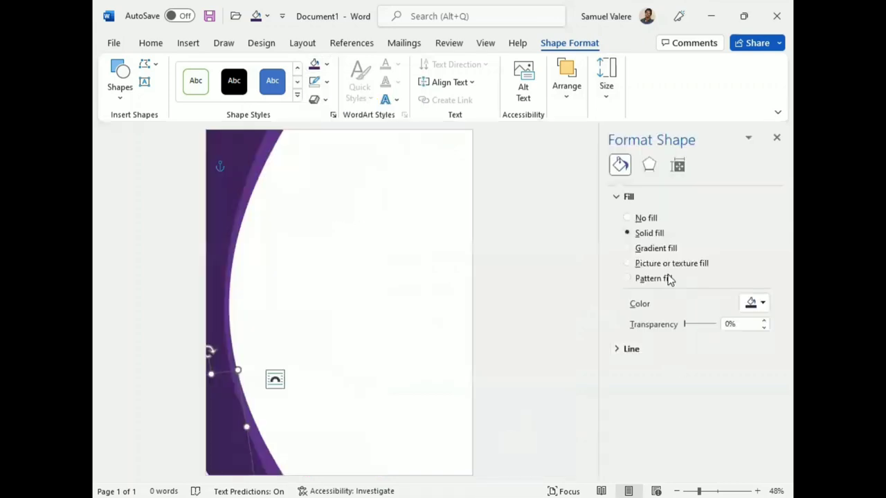
pyautogui.click(628, 248)
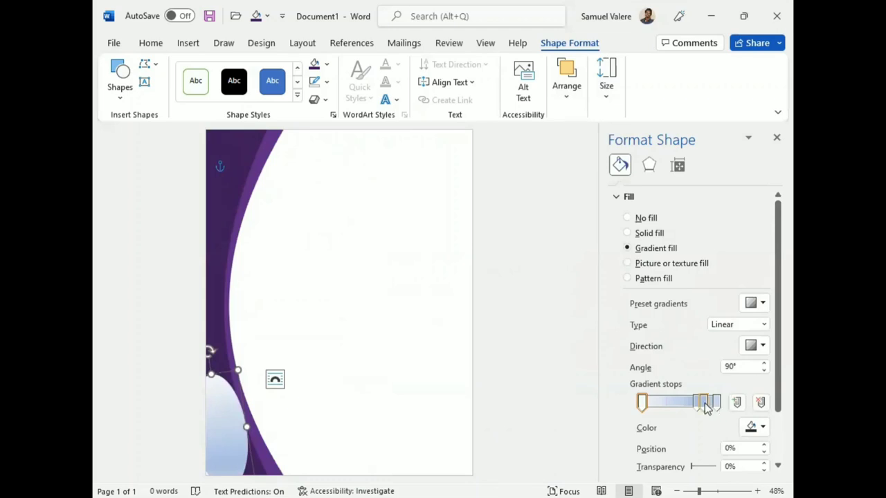
pyautogui.moveTo(706, 407); pyautogui.dragTo(716, 407)
pyautogui.click(763, 427)
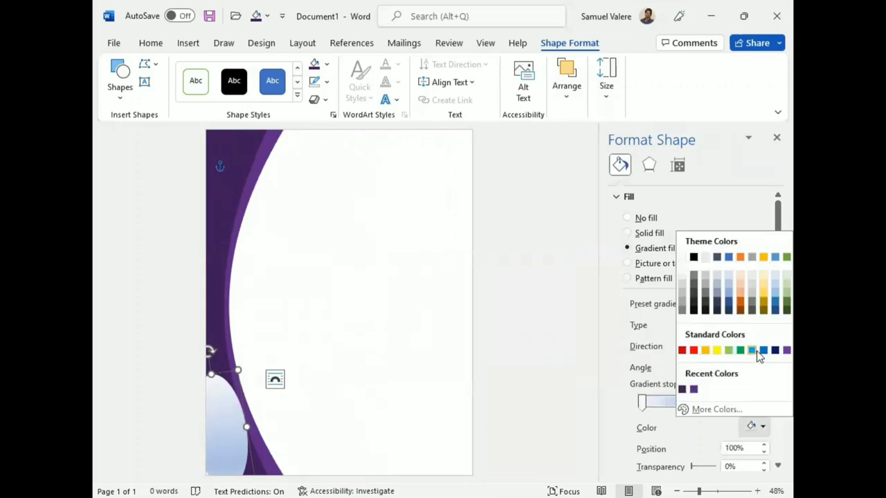
pyautogui.click(705, 351)
pyautogui.click(705, 403)
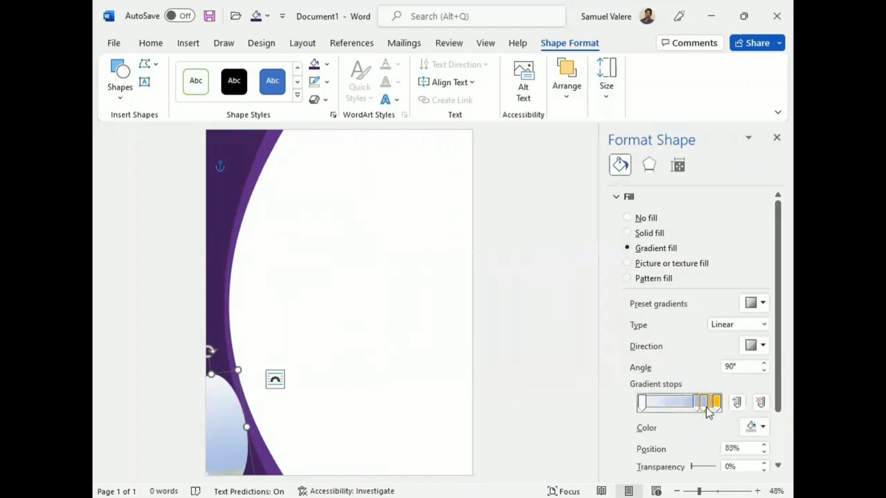
pyautogui.click(764, 428)
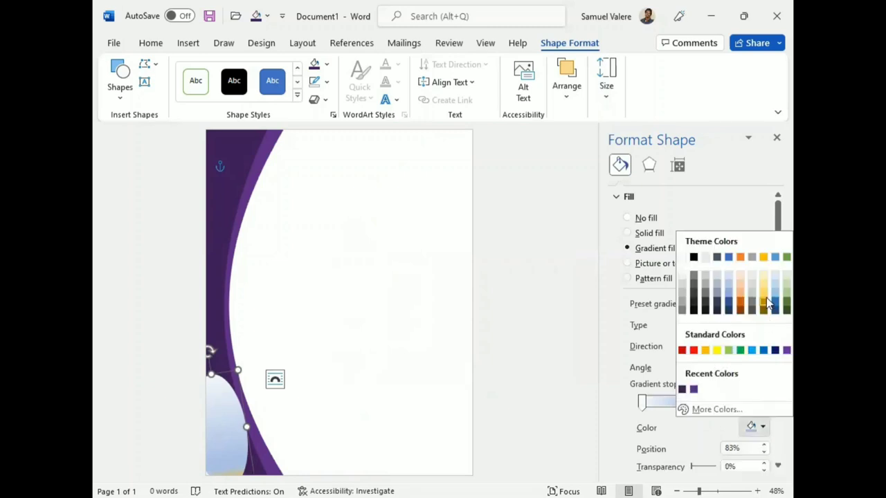
pyautogui.click(704, 350)
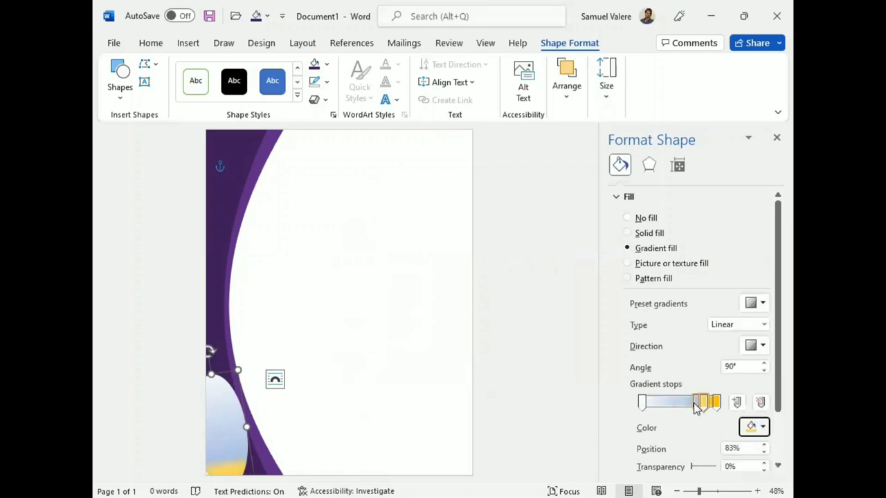
# - Move the gold stop to 74%, remove an extra stop, make the first stop gold, and add one near 66%
pyautogui.moveTo(705, 404); pyautogui.dragTo(696, 407)
pyautogui.click(761, 403)
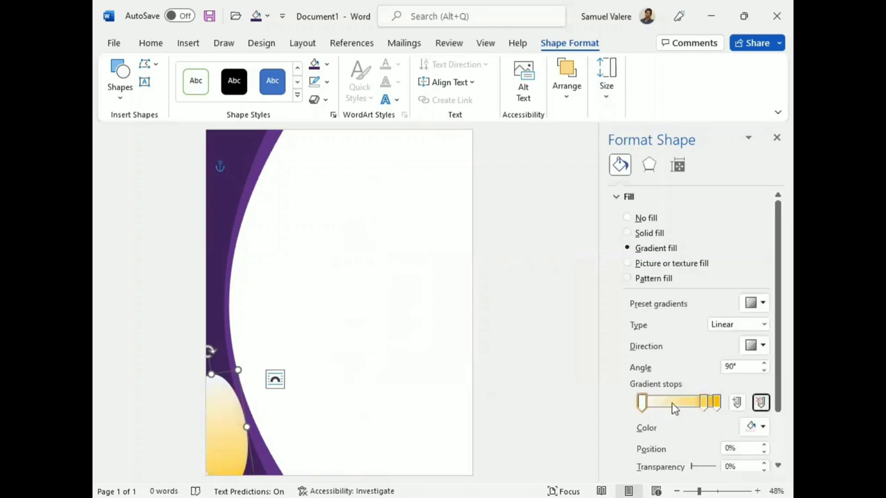
pyautogui.click(763, 428)
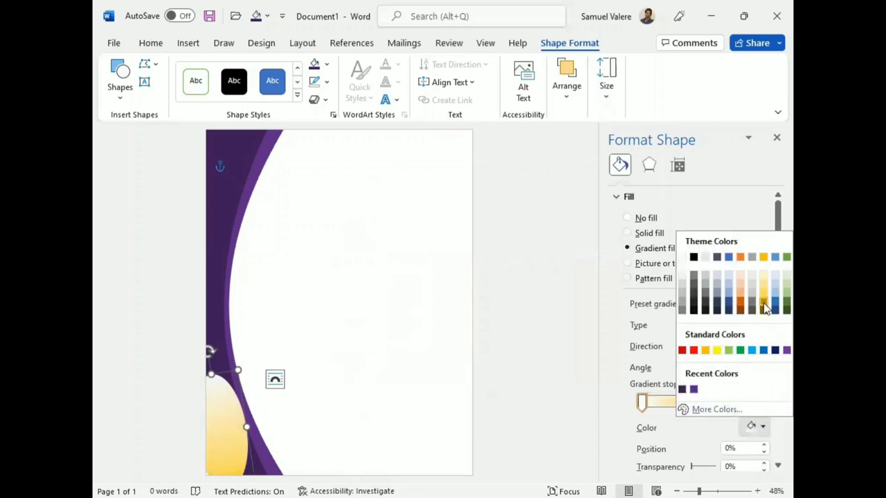
pyautogui.click(763, 302)
pyautogui.click(679, 403)
pyautogui.moveTo(638, 407); pyautogui.dragTo(733, 408)
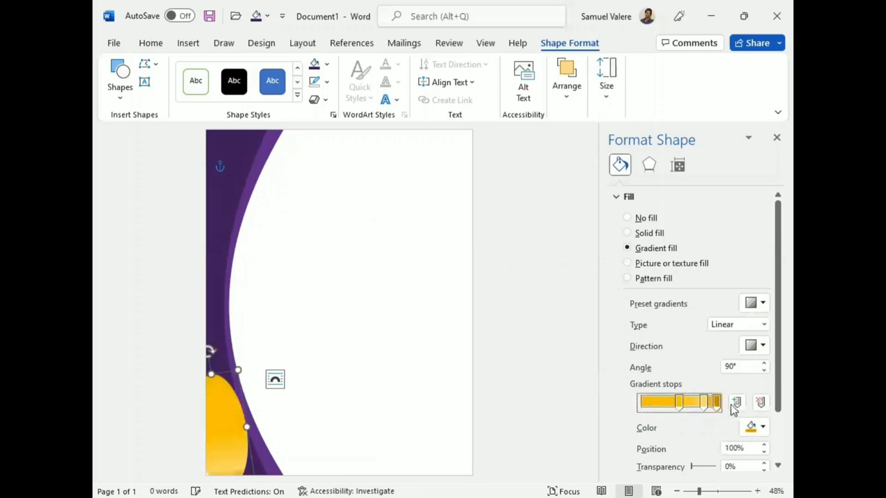
pyautogui.moveTo(680, 408)
pyautogui.mouseDown()
pyautogui.moveTo(721, 409)
pyautogui.moveTo(670, 406)
pyautogui.mouseUp()
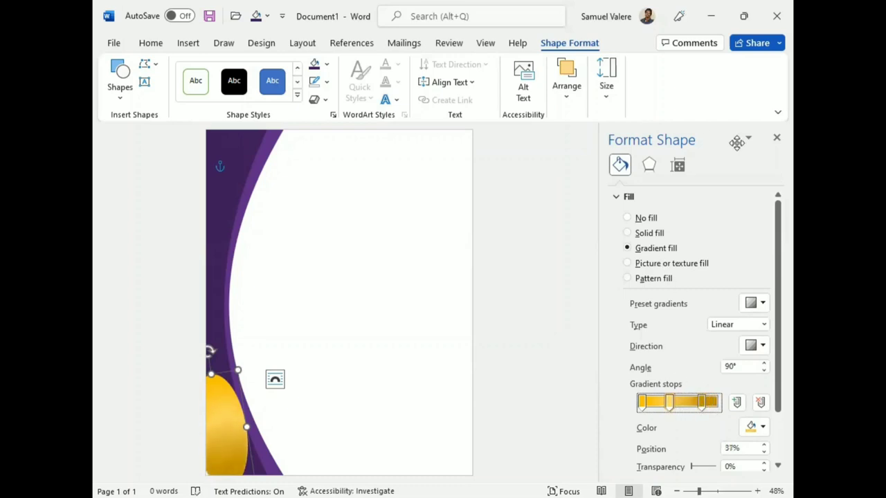
pyautogui.click(776, 138)
# - Send the gold oval behind the white oval, then rotate it slightly and move it down
pyautogui.click(566, 80)
pyautogui.click(671, 138)
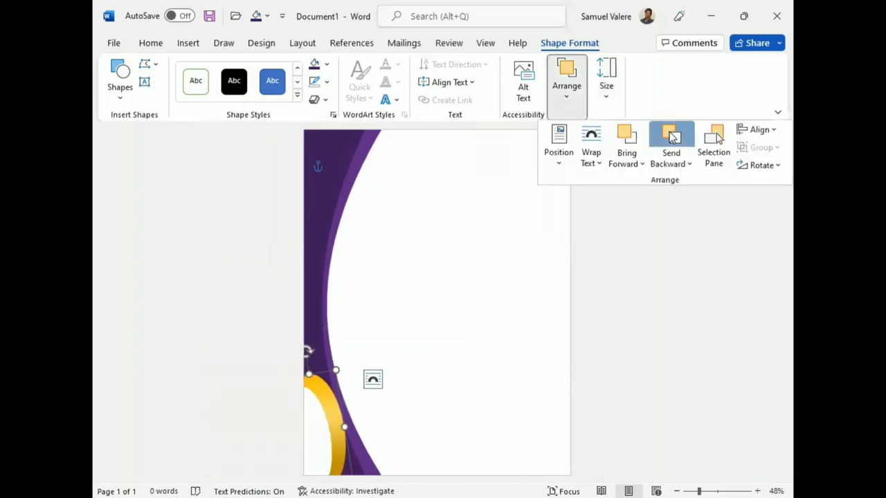
pyautogui.click(671, 138)
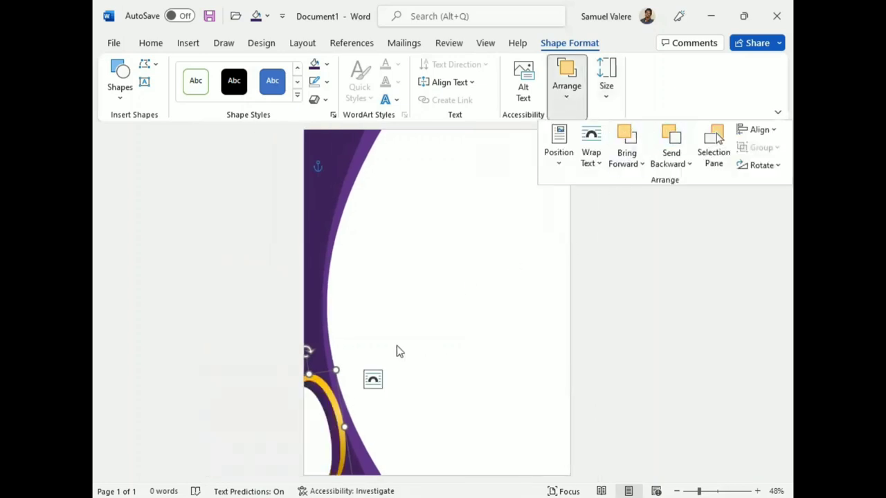
pyautogui.click(304, 370)
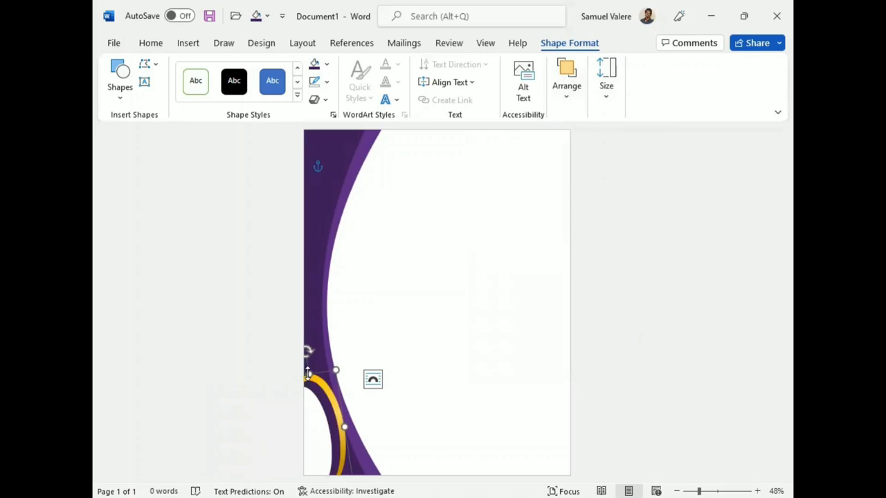
pyautogui.moveTo(307, 351); pyautogui.dragTo(307, 350)
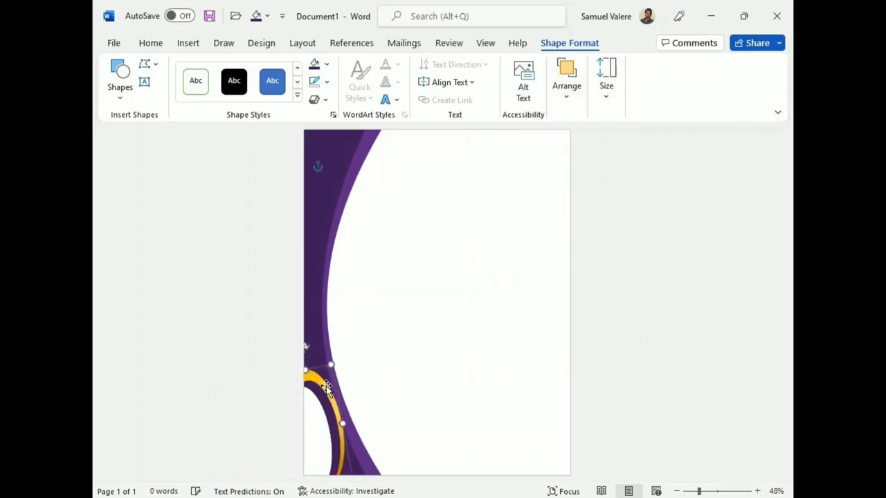
pyautogui.moveTo(327, 387); pyautogui.dragTo(316, 393)
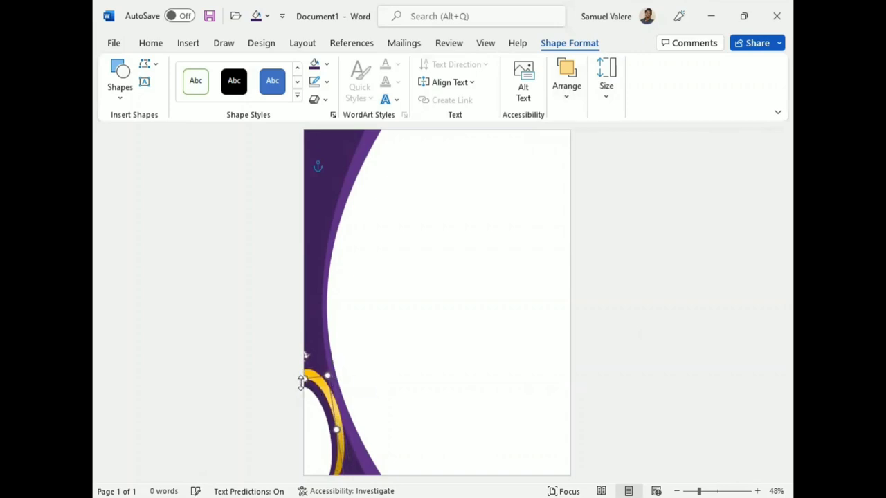
# - Reposition the gold arc in the bottom-left corner with small shifts
pyautogui.click(575, 388)
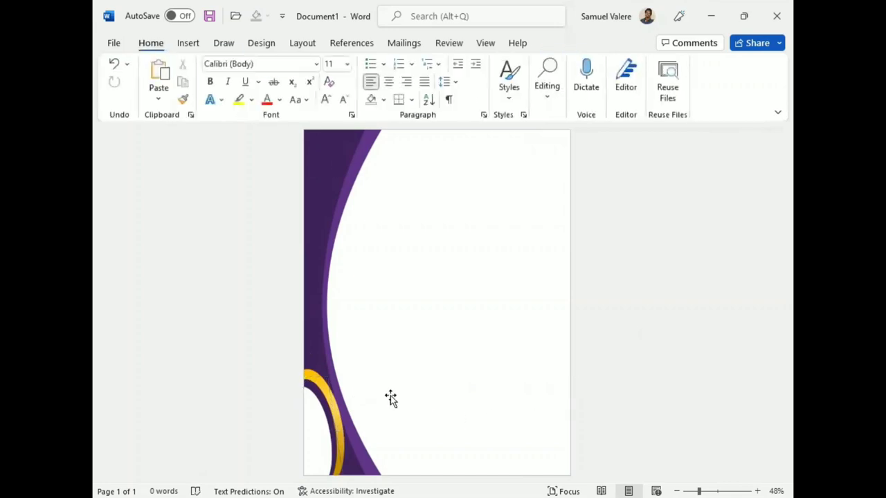
pyautogui.click(317, 413)
pyautogui.moveTo(318, 413)
pyautogui.mouseDown()
pyautogui.moveTo(328, 414)
pyautogui.moveTo(321, 403)
pyautogui.moveTo(333, 429)
pyautogui.mouseUp()
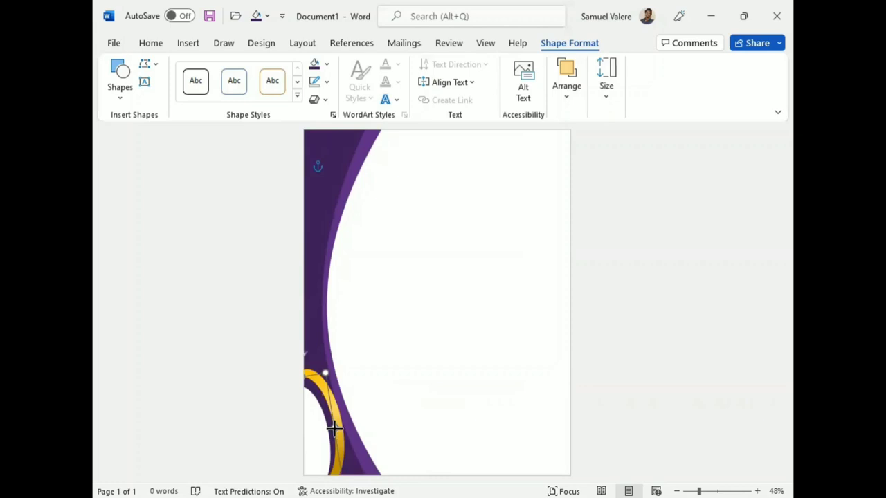
pyautogui.moveTo(333, 429); pyautogui.dragTo(338, 425)
pyautogui.click(421, 419)
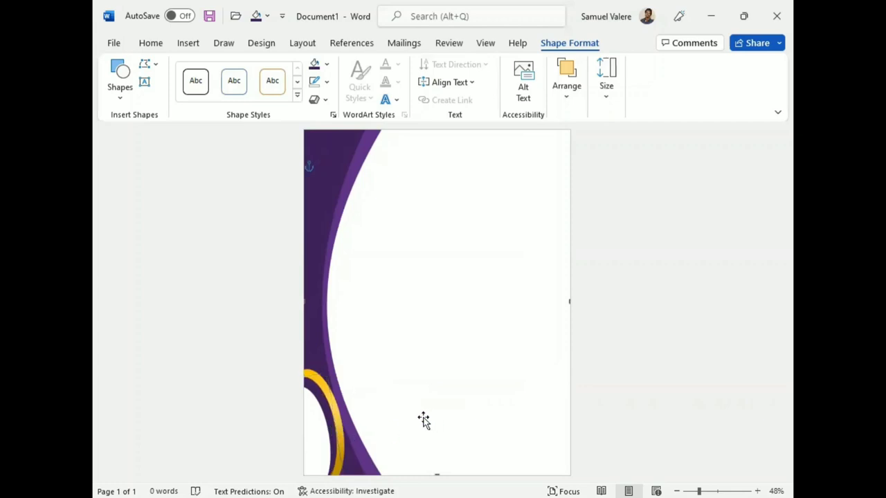
pyautogui.click(336, 414)
pyautogui.moveTo(304, 344); pyautogui.dragTo(302, 340)
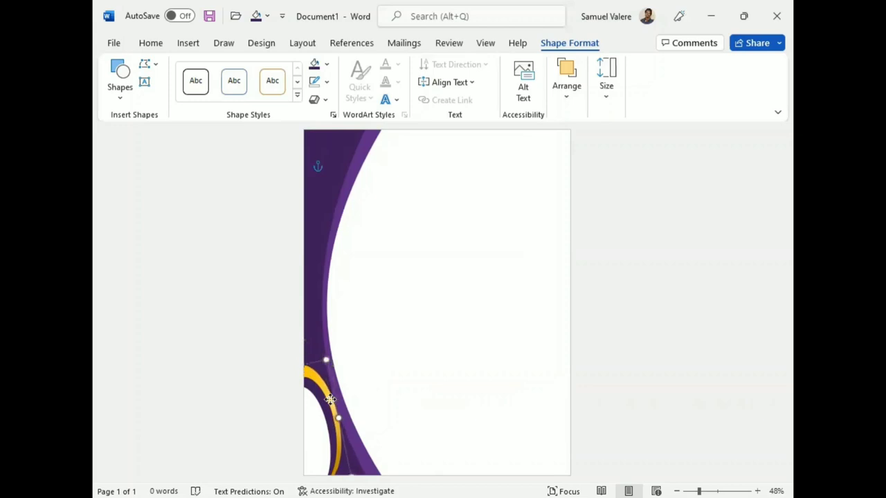
pyautogui.moveTo(330, 400); pyautogui.dragTo(330, 400)
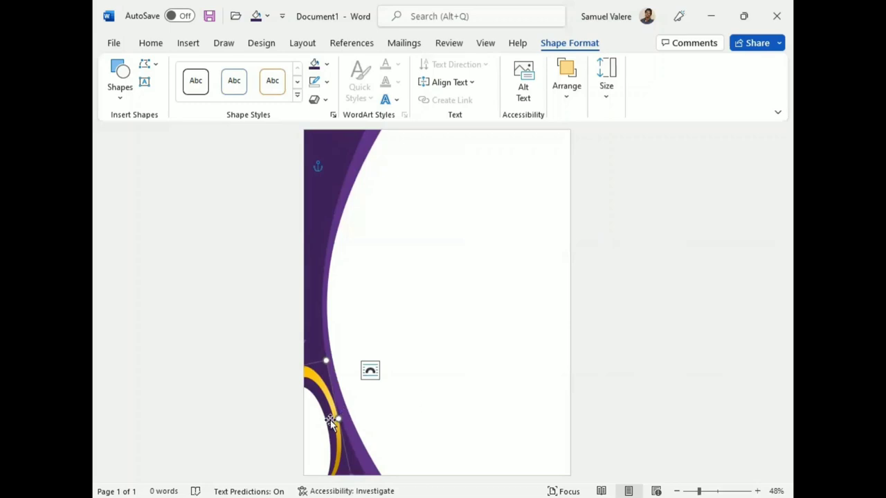
# - Trace a curve along the arc and drag its points so it follows the purple curve to the page bottom
pyautogui.moveTo(339, 415); pyautogui.dragTo(331, 434)
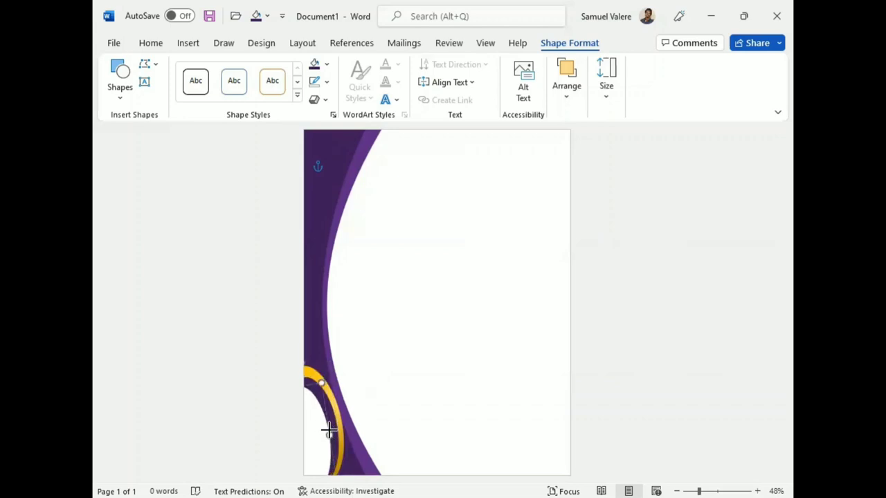
pyautogui.doubleClick(331, 435)
pyautogui.click(438, 388)
pyautogui.click(330, 404)
pyautogui.moveTo(309, 372); pyautogui.dragTo(332, 351)
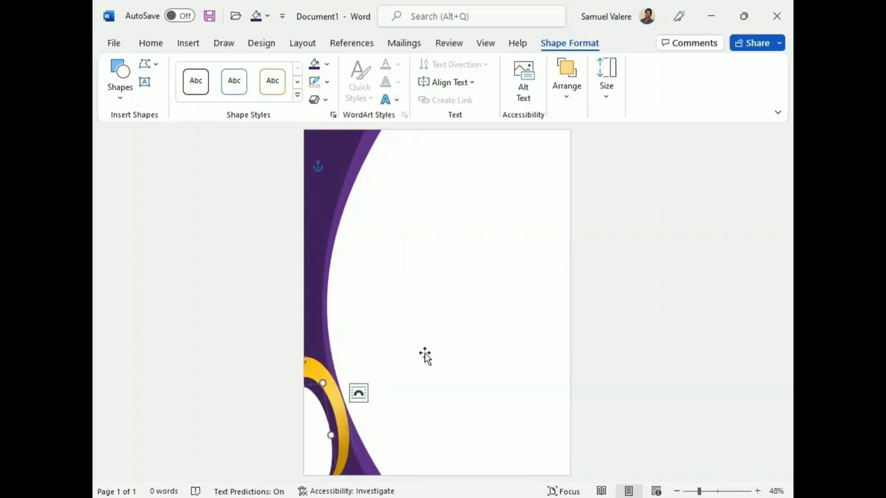
pyautogui.moveTo(312, 376)
pyautogui.mouseDown()
pyautogui.moveTo(328, 379)
pyautogui.moveTo(332, 364)
pyautogui.mouseUp()
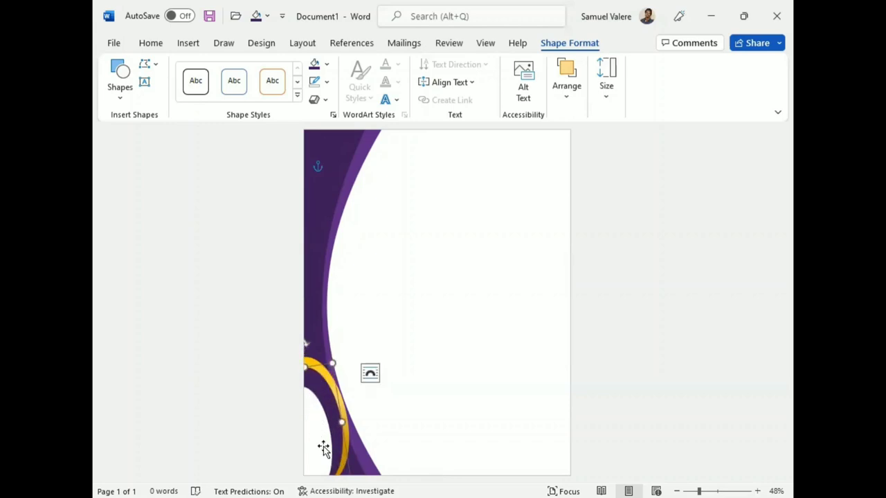
pyautogui.moveTo(322, 449); pyautogui.dragTo(325, 371)
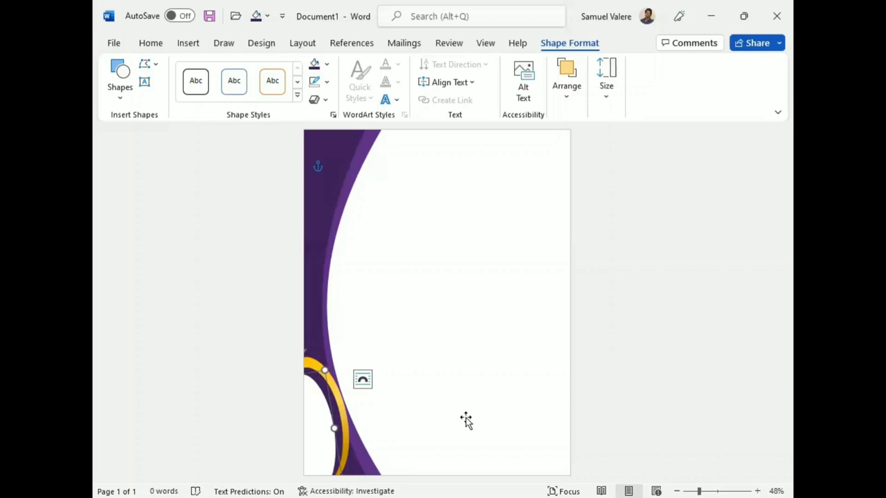
pyautogui.click(466, 420)
# - Draw a tall isosceles triangle, flip it to point downward, and stretch it to the page top
pyautogui.click(118, 89)
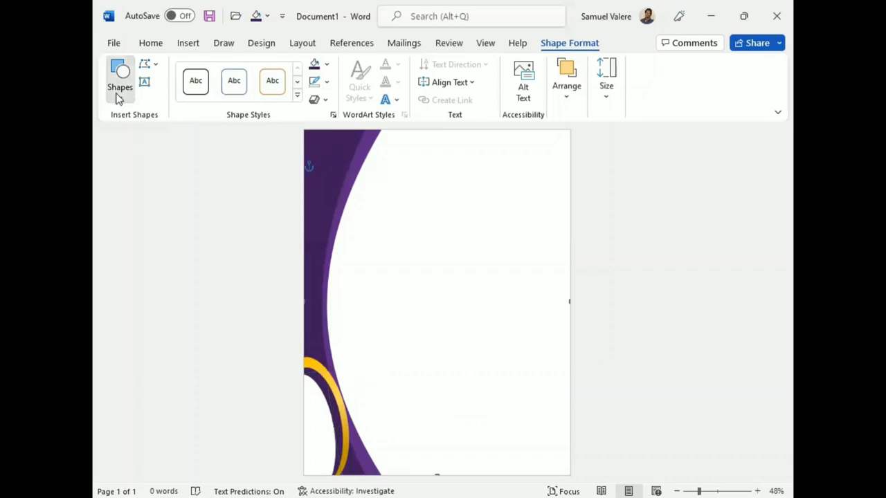
pyautogui.click(211, 132)
pyautogui.moveTo(413, 199); pyautogui.dragTo(466, 443)
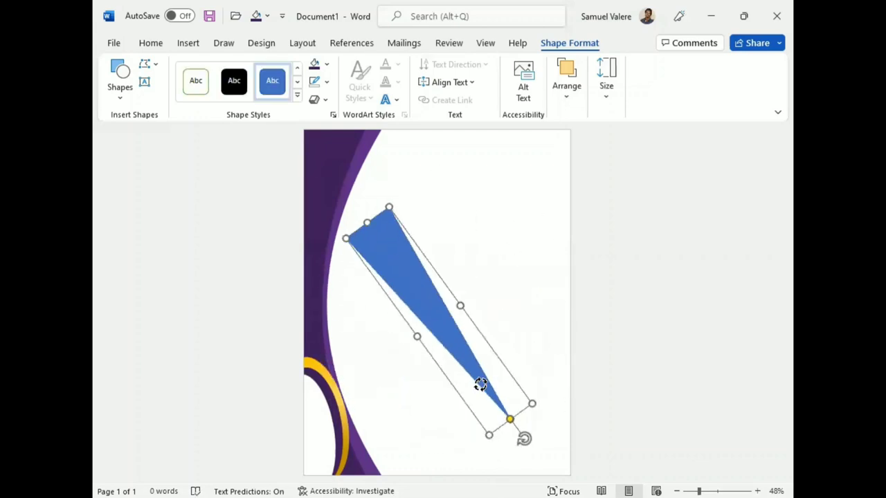
pyautogui.moveTo(440, 176)
pyautogui.mouseDown()
pyautogui.moveTo(460, 409)
pyautogui.moveTo(437, 405)
pyautogui.mouseUp()
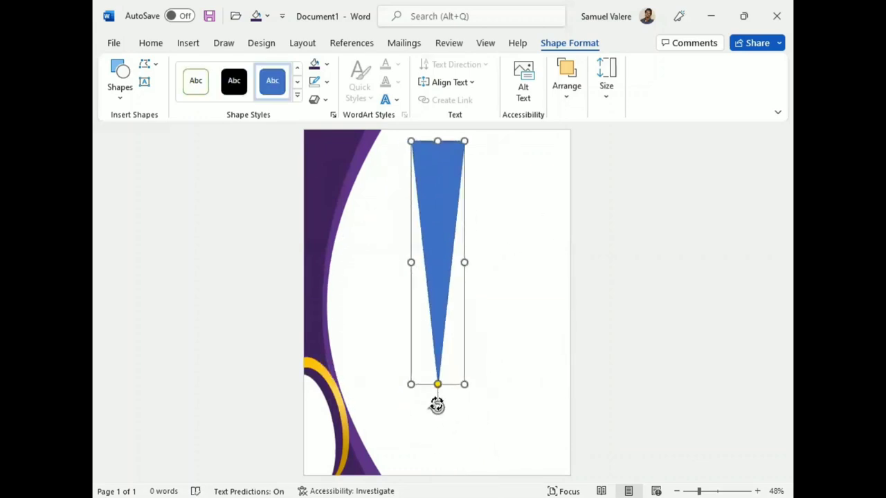
pyautogui.moveTo(453, 258); pyautogui.dragTo(416, 200)
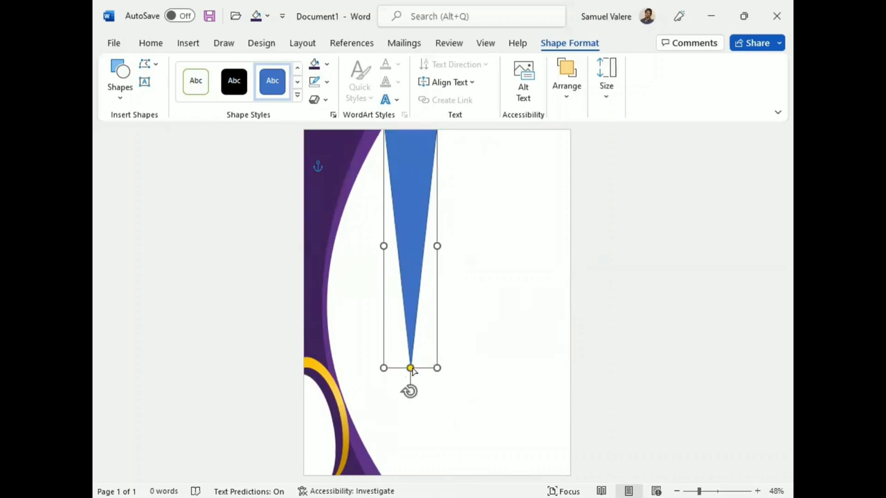
pyautogui.moveTo(410, 259); pyautogui.dragTo(411, 332)
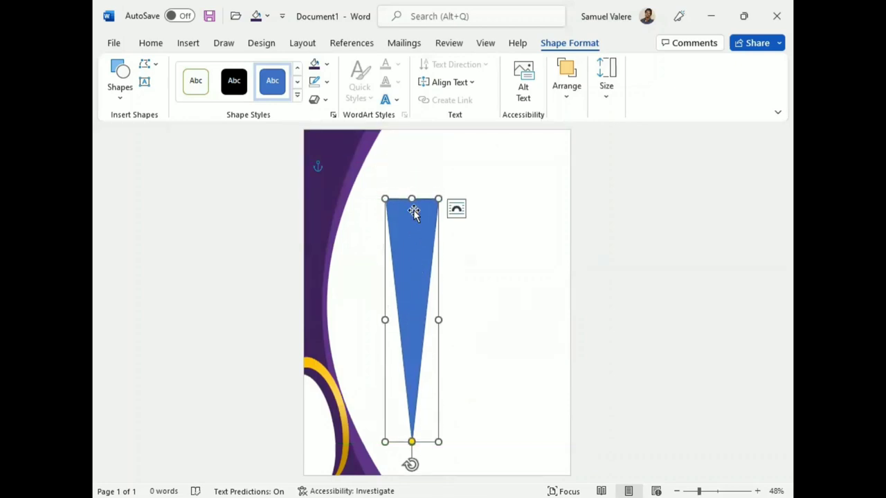
pyautogui.moveTo(411, 198); pyautogui.dragTo(411, 129)
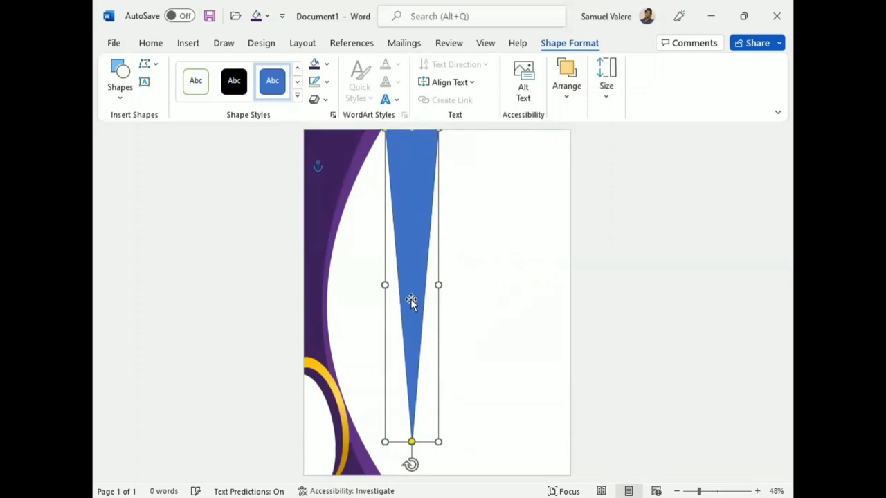
pyautogui.rightClick(411, 240)
pyautogui.click(456, 264)
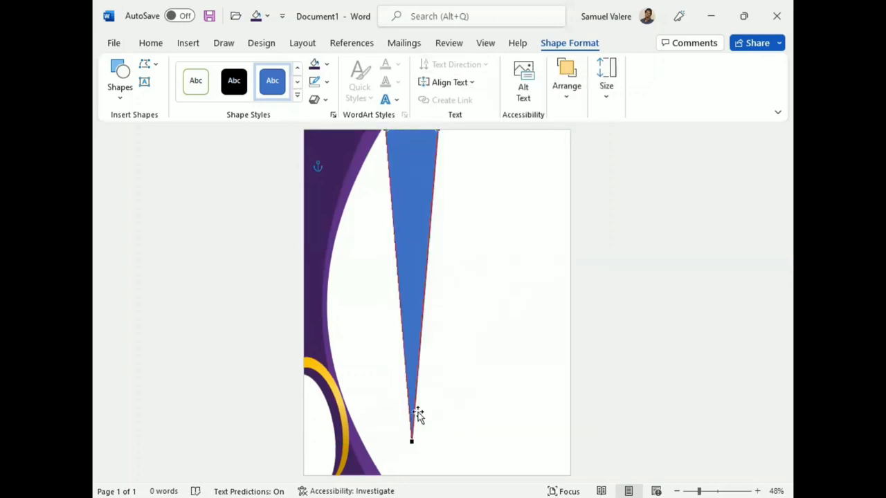
pyautogui.click(657, 258)
pyautogui.click(413, 191)
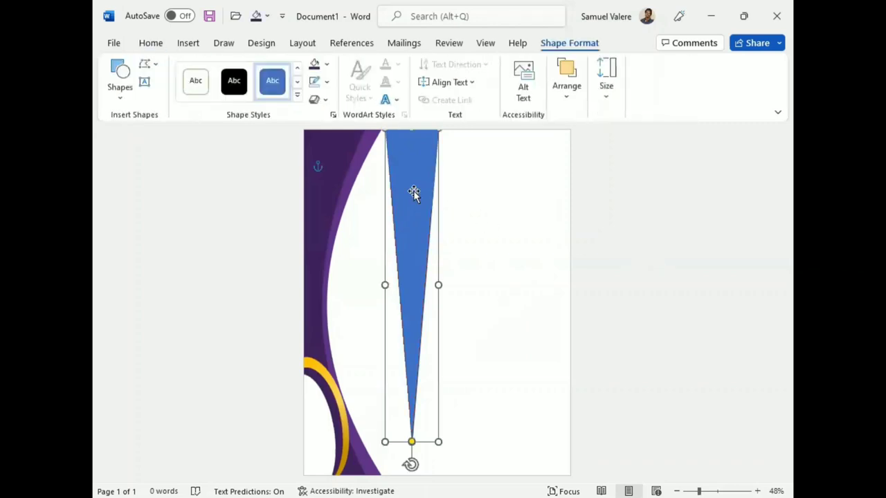
pyautogui.click(326, 81)
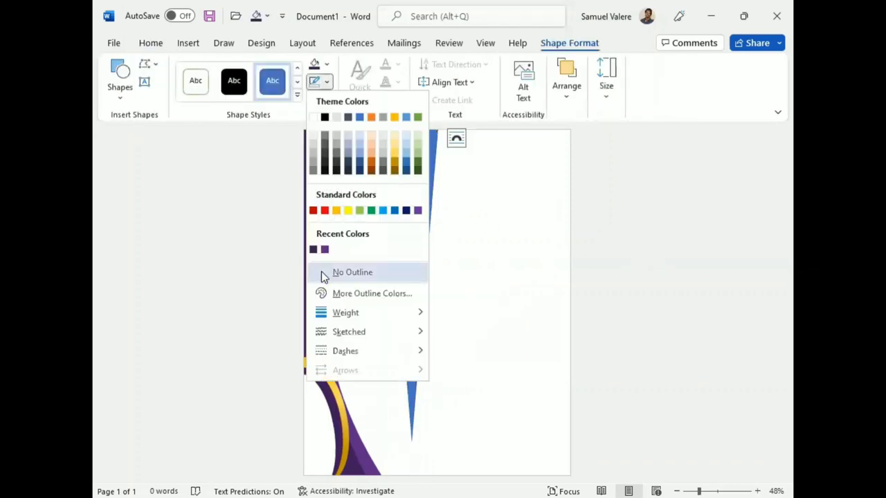
# - Remove the triangle's outline and edit its points, bowing the left edge and curving the right edge
pyautogui.click(321, 271)
pyautogui.rightClick(409, 174)
pyautogui.click(443, 266)
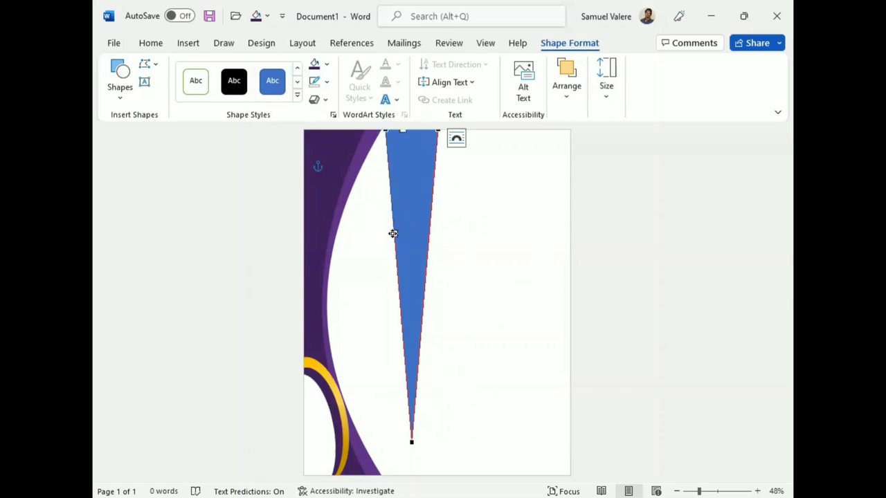
pyautogui.moveTo(394, 234); pyautogui.dragTo(352, 232)
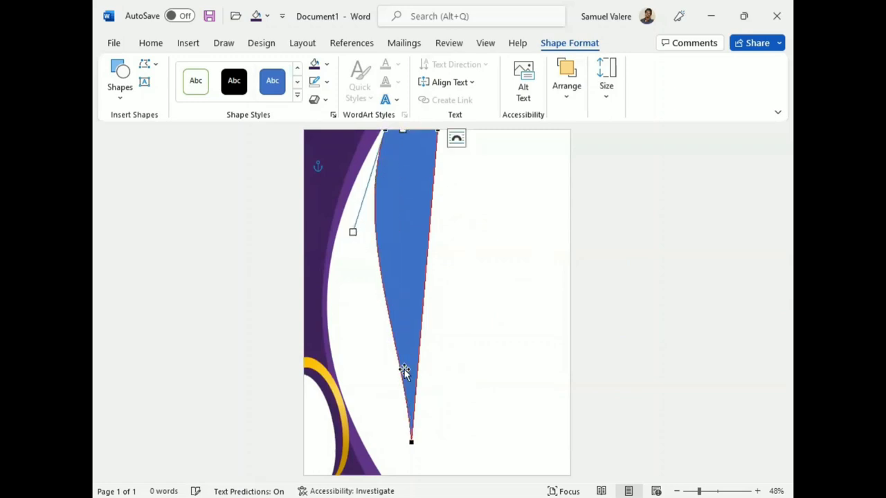
pyautogui.click(411, 441)
pyautogui.moveTo(403, 338); pyautogui.dragTo(342, 314)
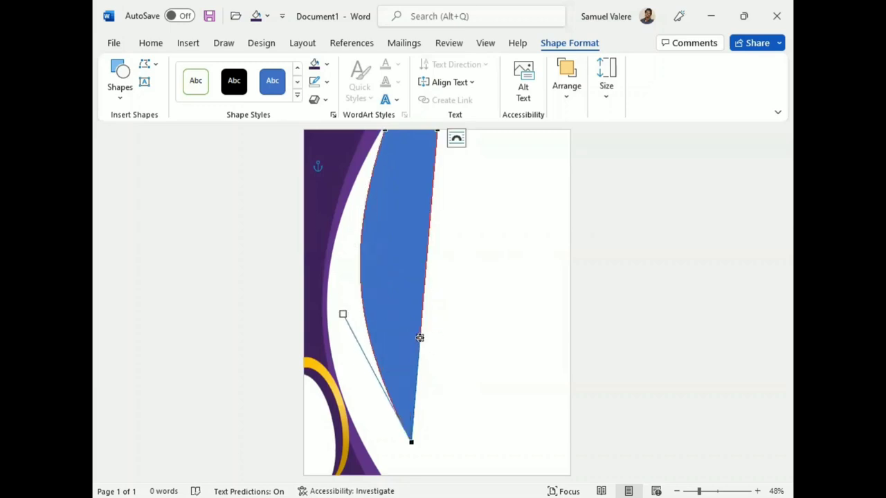
pyautogui.moveTo(419, 337)
pyautogui.mouseDown()
pyautogui.moveTo(373, 278)
pyautogui.moveTo(395, 225)
pyautogui.mouseUp()
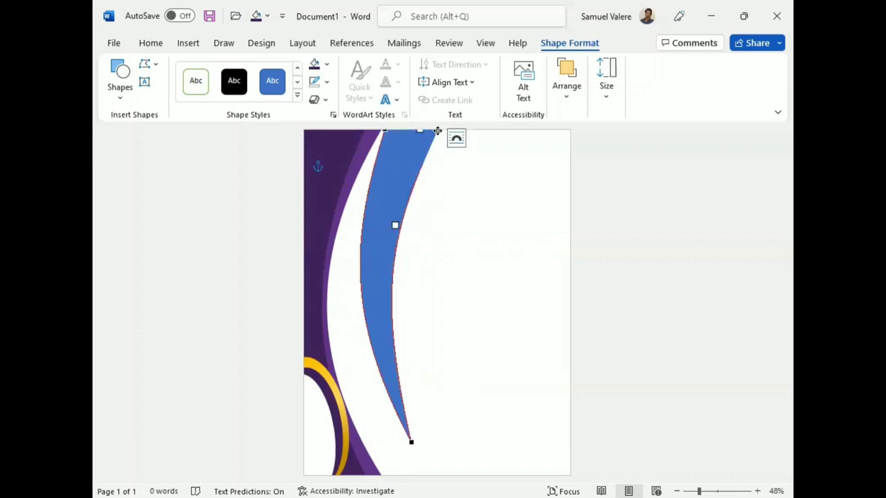
pyautogui.moveTo(419, 130); pyautogui.dragTo(399, 131)
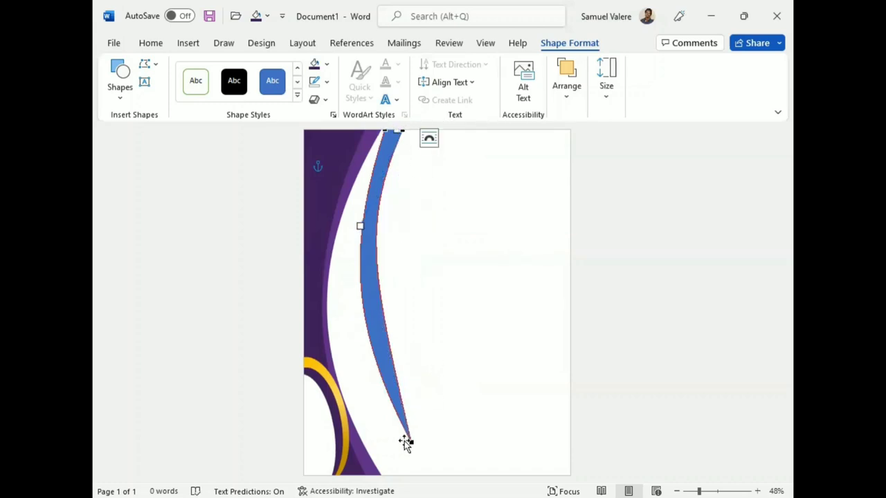
pyautogui.click(407, 440)
pyautogui.moveTo(374, 279); pyautogui.dragTo(359, 296)
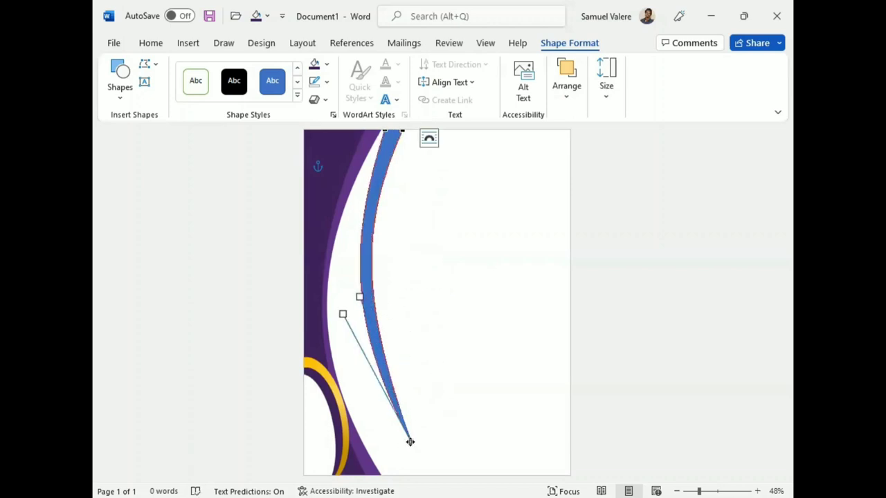
pyautogui.moveTo(410, 441); pyautogui.dragTo(377, 455)
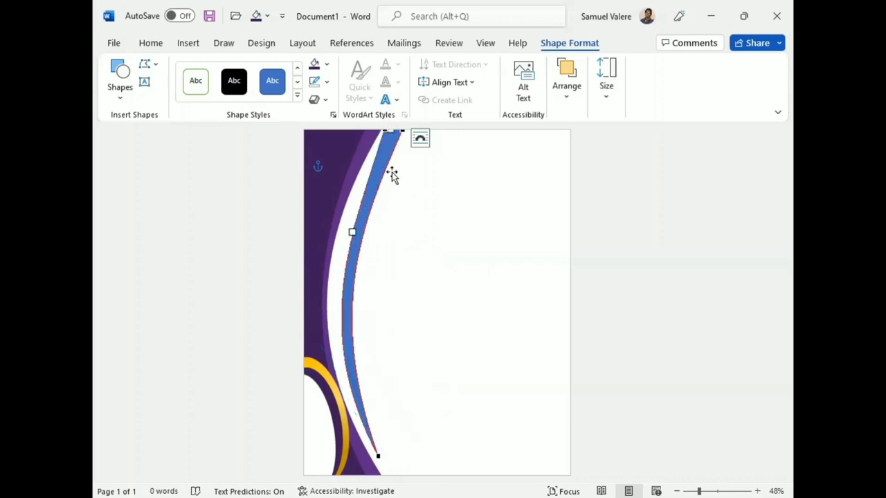
# - Refine the band's middle, bottom and top points so it follows the purple curve
pyautogui.moveTo(353, 232); pyautogui.dragTo(343, 219)
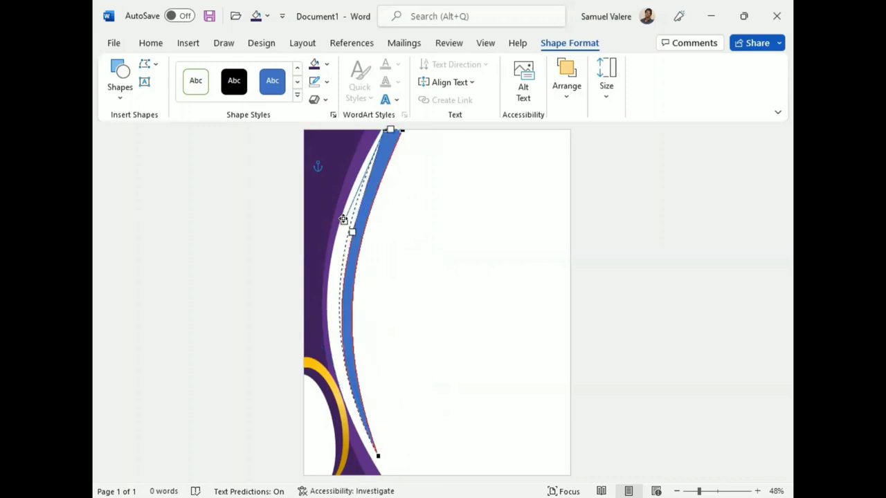
pyautogui.moveTo(343, 219); pyautogui.dragTo(346, 209)
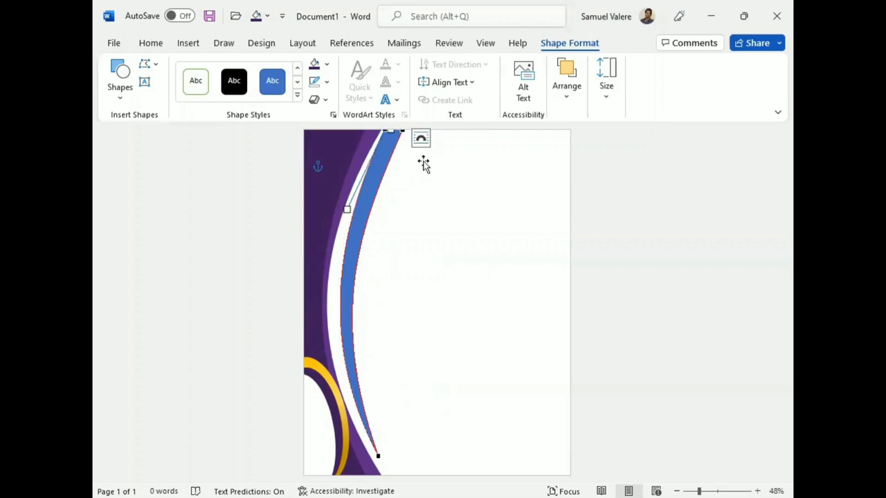
pyautogui.click(375, 454)
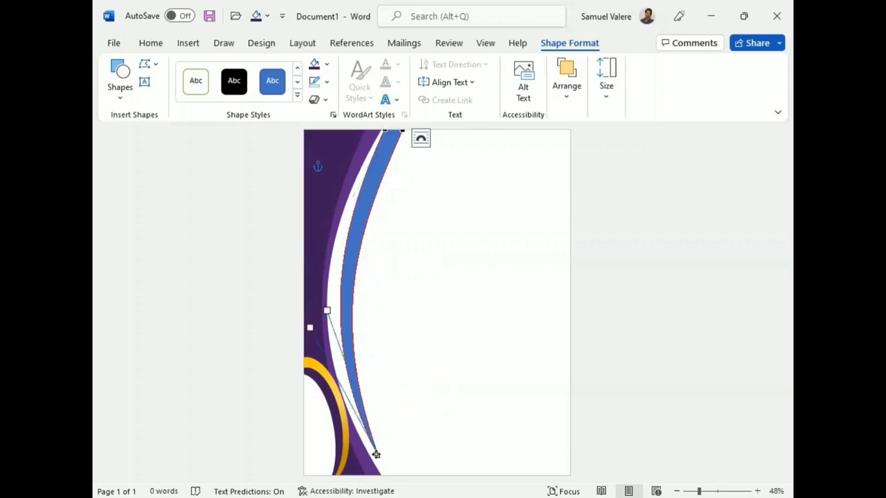
pyautogui.moveTo(311, 328); pyautogui.dragTo(314, 325)
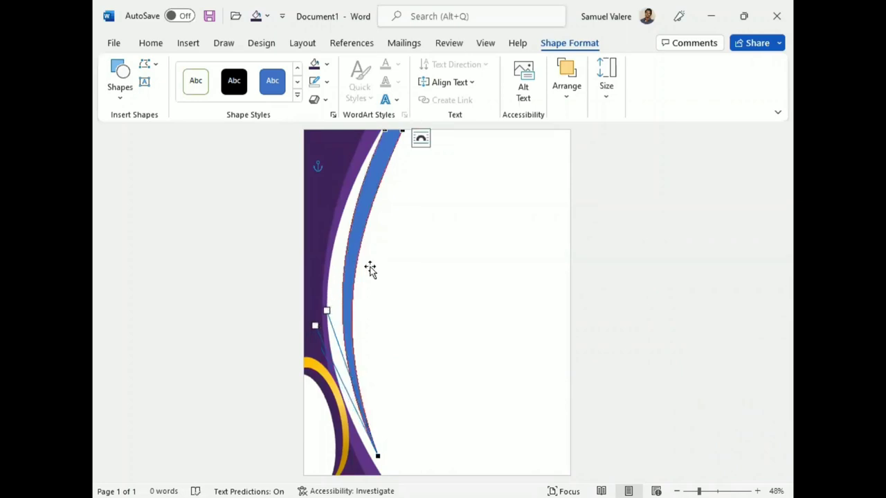
pyautogui.click(400, 131)
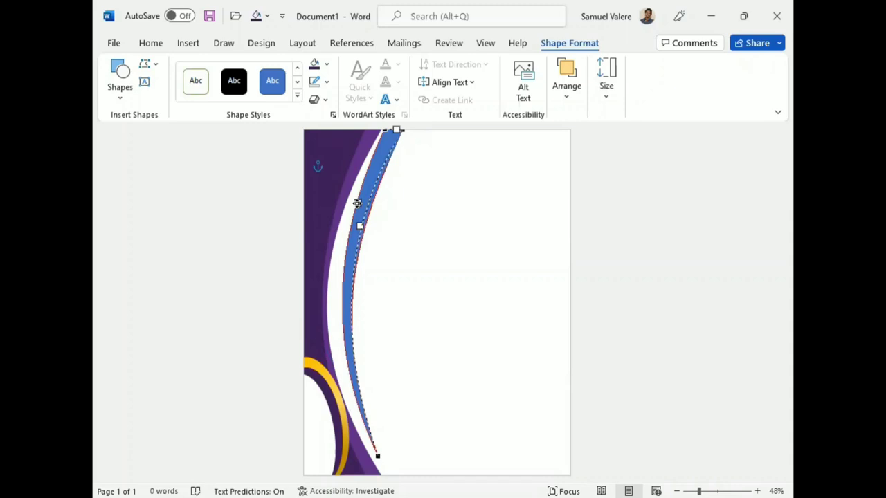
pyautogui.moveTo(355, 200); pyautogui.dragTo(356, 201)
pyautogui.click(370, 199)
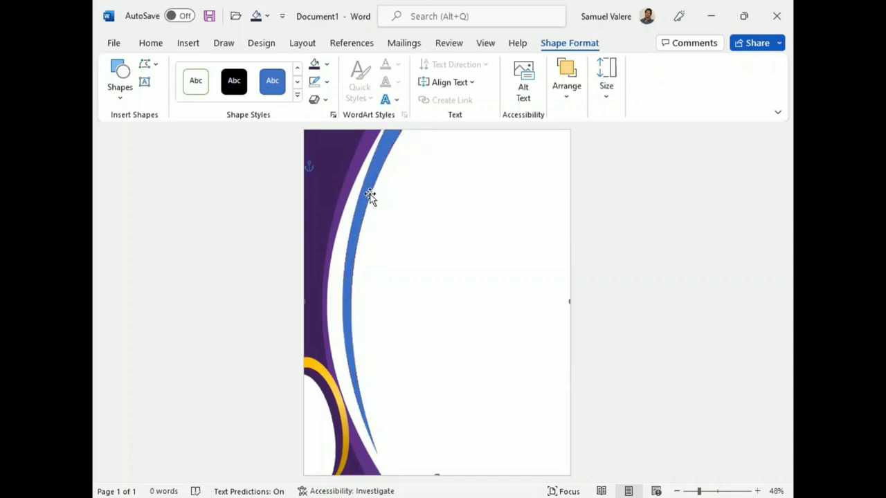
pyautogui.click(365, 185)
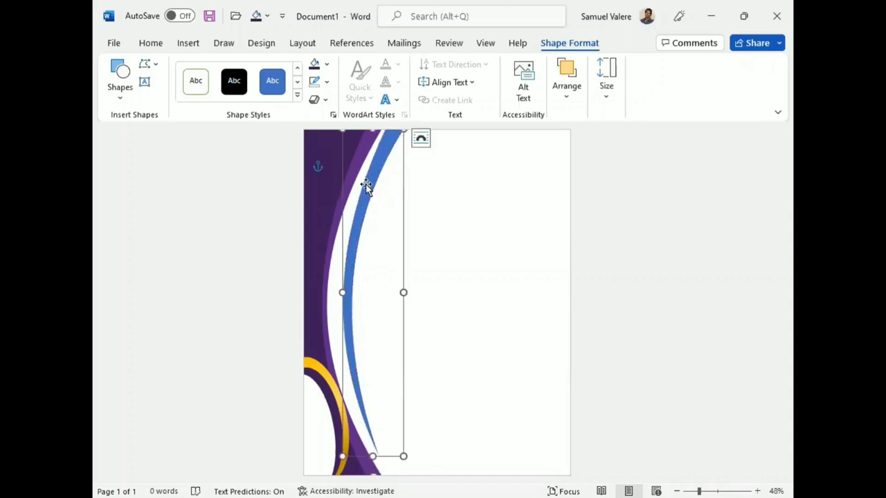
# - Thin the curve's bottom end, reshape its upper and lower bends, and Ctrl-drag a copy slightly right
pyautogui.rightClick(344, 315)
pyautogui.click(395, 264)
pyautogui.click(376, 455)
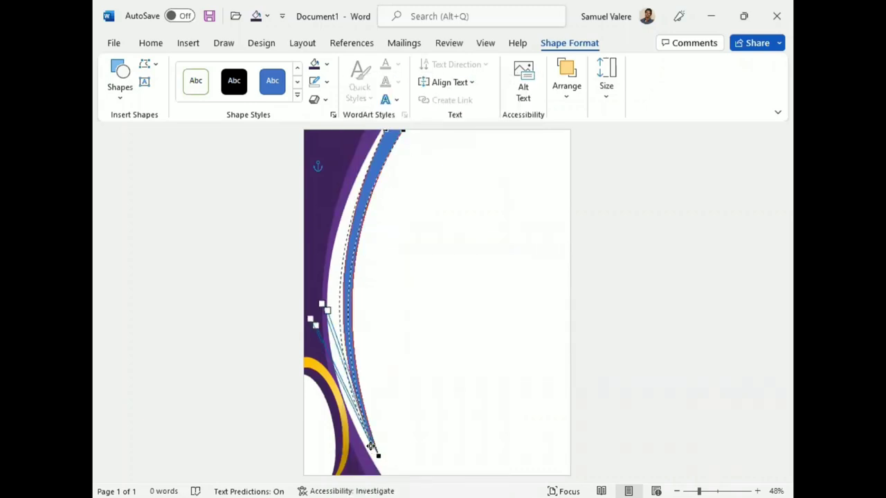
pyautogui.moveTo(370, 446); pyautogui.dragTo(364, 441)
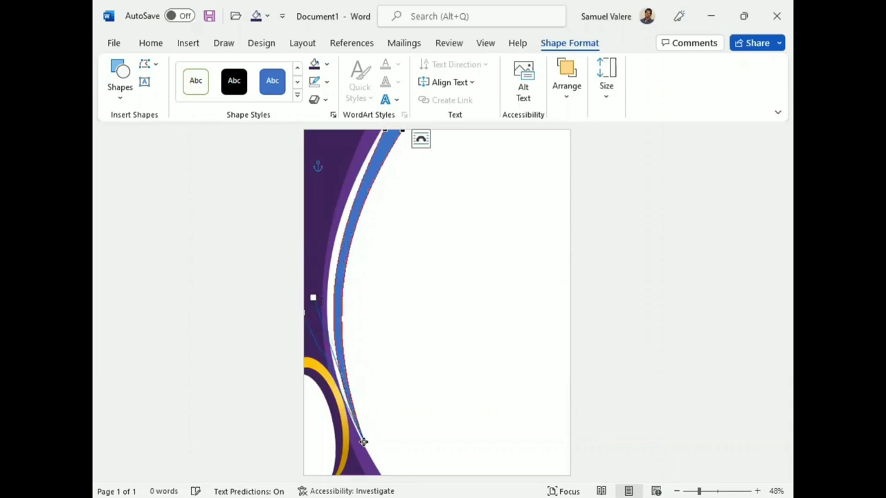
pyautogui.click(385, 130)
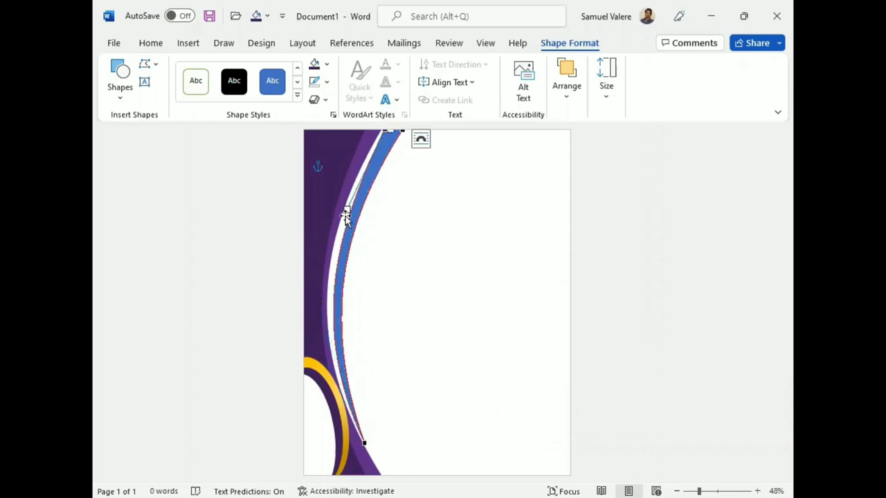
pyautogui.moveTo(347, 213)
pyautogui.mouseDown()
pyautogui.moveTo(340, 205)
pyautogui.moveTo(339, 215)
pyautogui.moveTo(350, 174)
pyautogui.mouseUp()
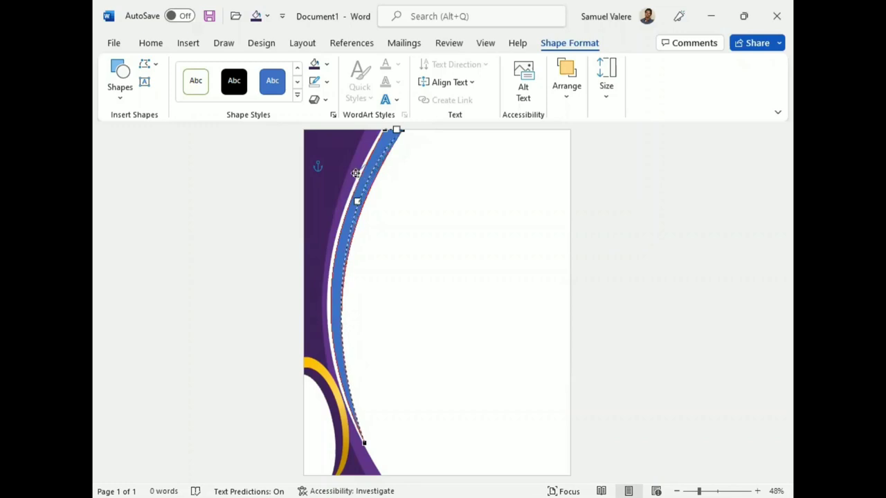
pyautogui.moveTo(350, 177); pyautogui.dragTo(350, 177)
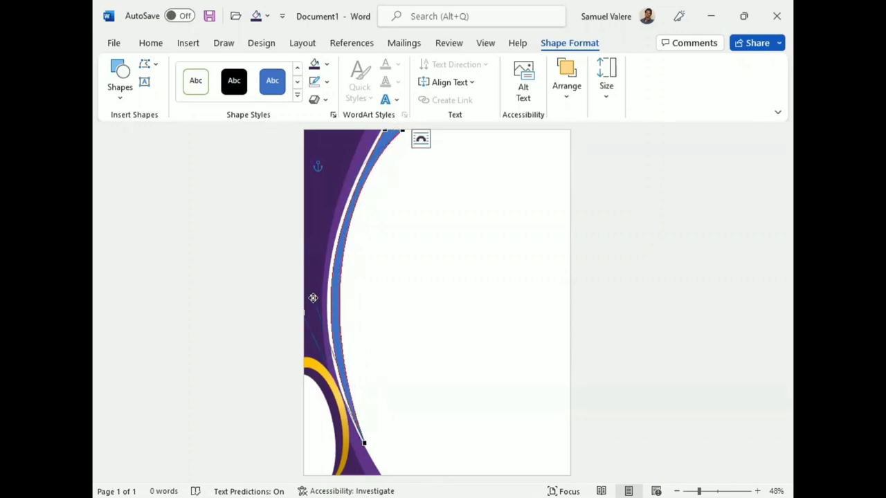
pyautogui.moveTo(312, 298); pyautogui.dragTo(305, 312)
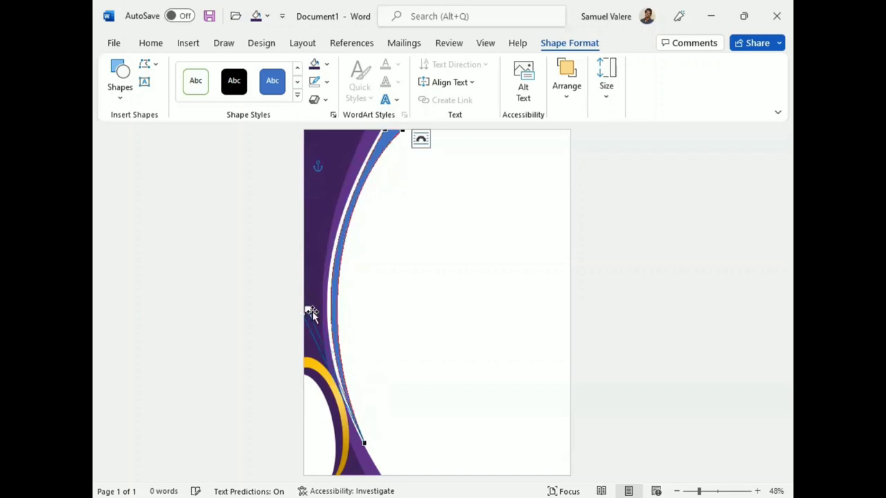
pyautogui.click(383, 143)
pyautogui.moveTo(383, 143); pyautogui.dragTo(390, 162)
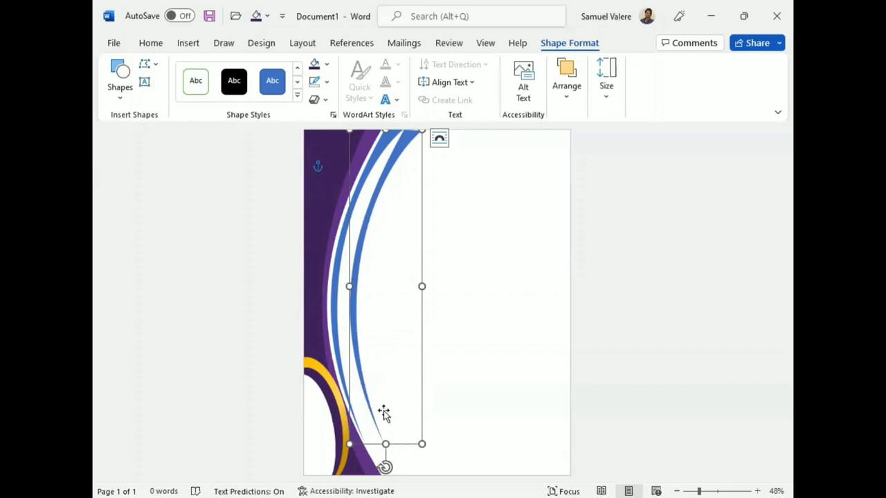
# - Edit the copied curve's points, dragging its bottom vertex, tangents and top bend to parallel the first curve
pyautogui.rightClick(359, 243)
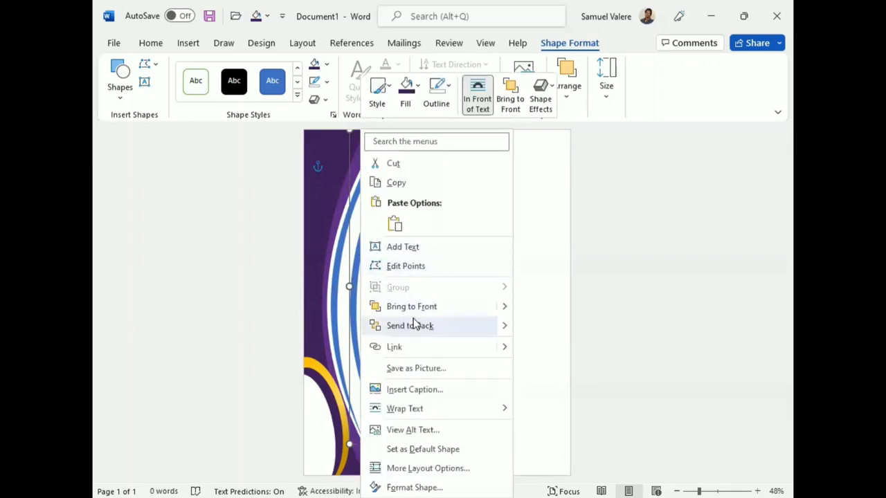
pyautogui.click(405, 267)
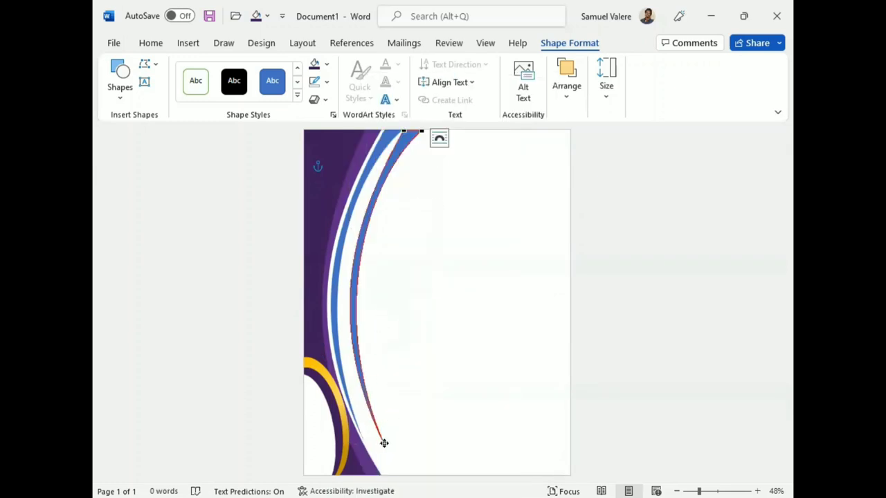
pyautogui.moveTo(384, 443); pyautogui.dragTo(370, 431)
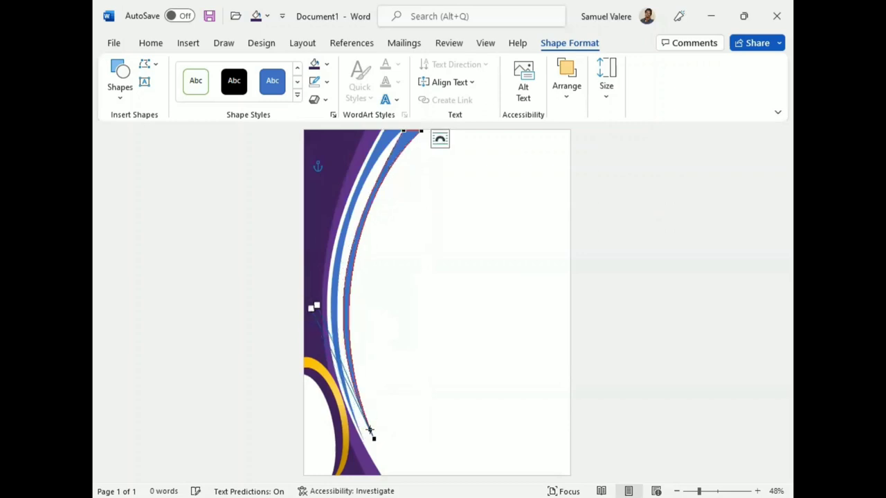
pyautogui.moveTo(319, 309); pyautogui.dragTo(330, 305)
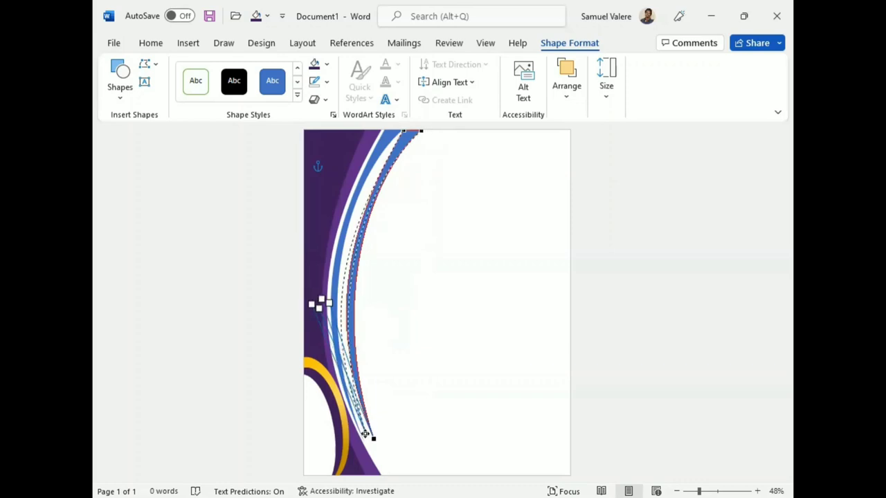
pyautogui.moveTo(317, 303); pyautogui.dragTo(365, 432)
pyautogui.moveTo(322, 302)
pyautogui.mouseDown()
pyautogui.moveTo(311, 304)
pyautogui.moveTo(320, 303)
pyautogui.mouseUp()
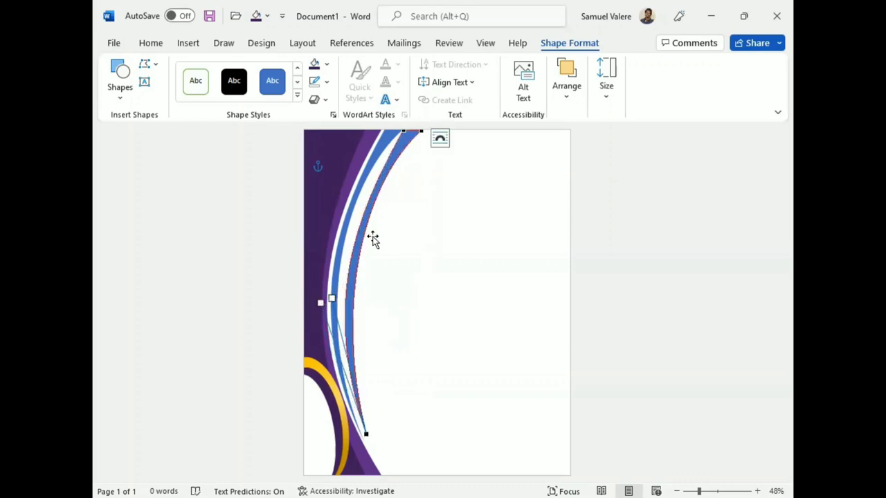
pyautogui.click(401, 129)
pyautogui.moveTo(356, 214)
pyautogui.mouseDown()
pyautogui.moveTo(368, 178)
pyautogui.moveTo(360, 176)
pyautogui.mouseUp()
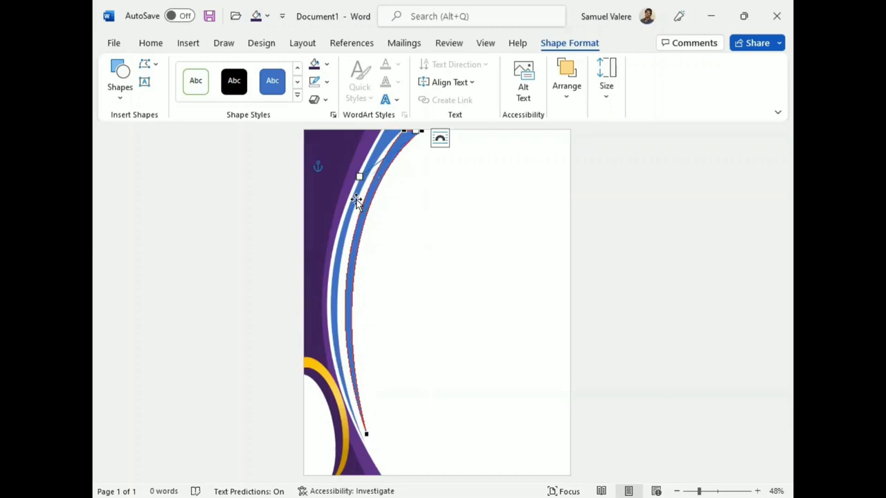
pyautogui.click(353, 201)
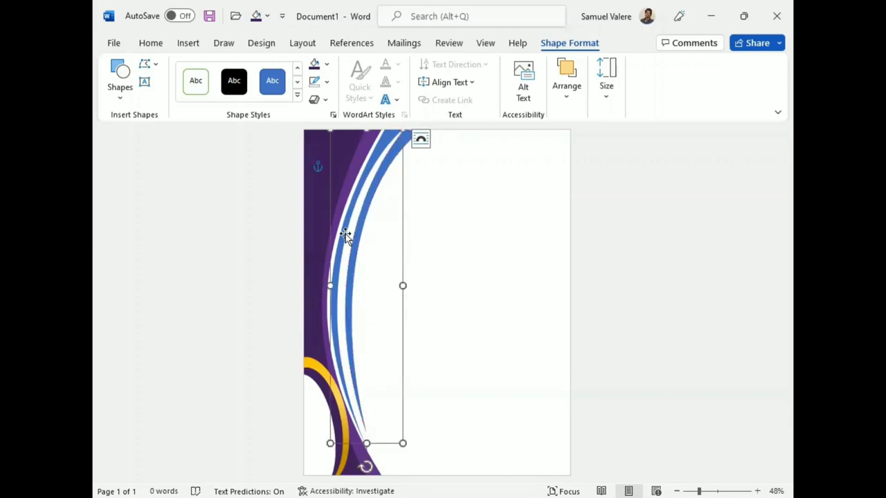
# - Edit the inner blue curve's points, bending its lower section left and reshaping its top bend
pyautogui.rightClick(380, 247)
pyautogui.click(655, 240)
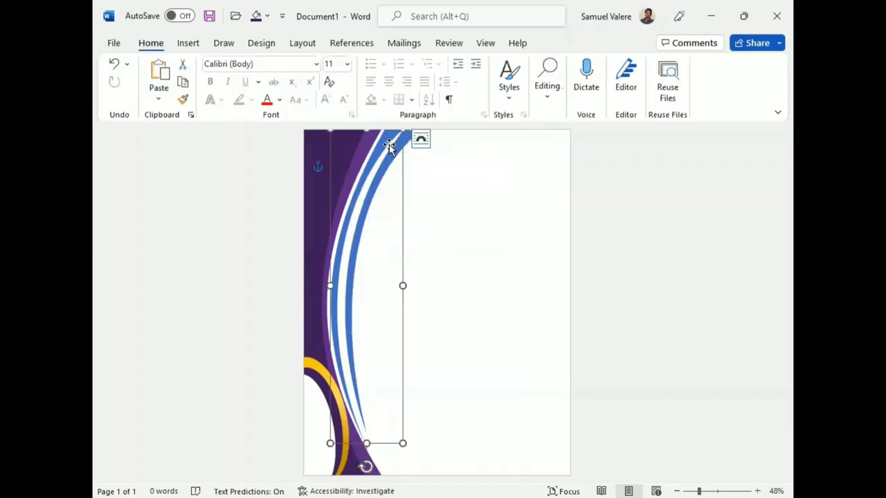
pyautogui.click(389, 147)
pyautogui.rightClick(388, 147)
pyautogui.click(438, 265)
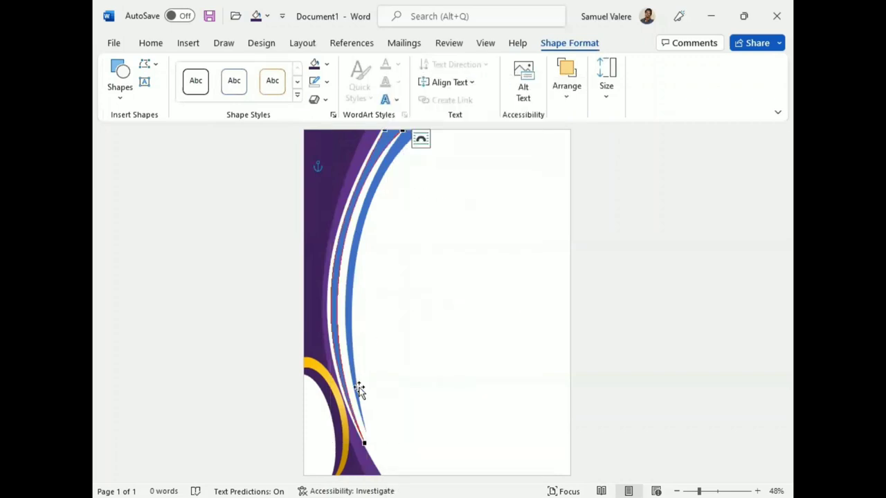
pyautogui.click(365, 446)
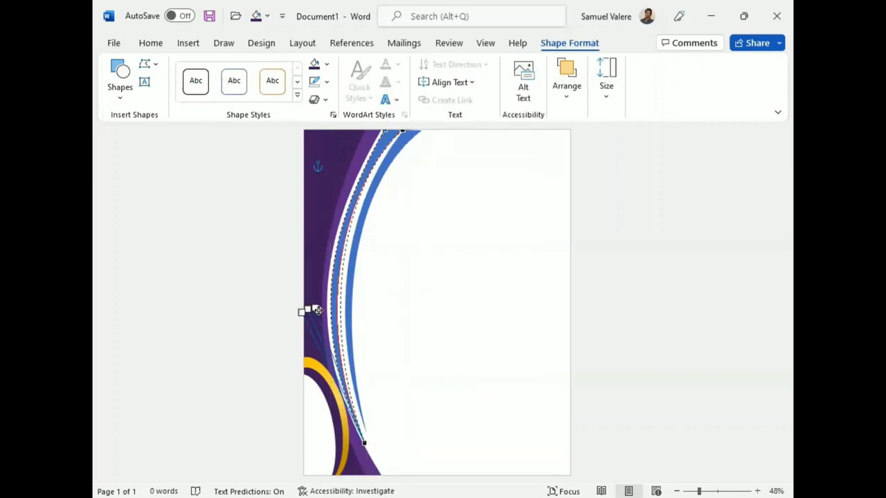
pyautogui.moveTo(300, 311); pyautogui.dragTo(310, 310)
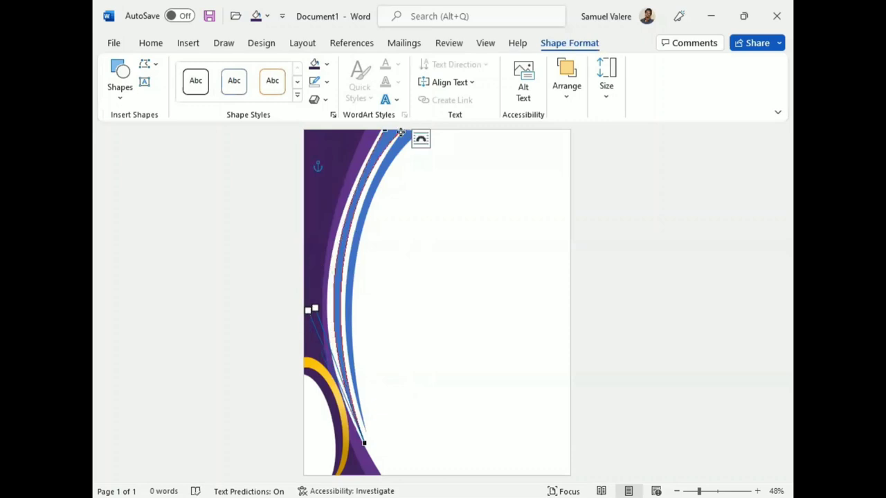
pyautogui.click(401, 132)
pyautogui.moveTo(348, 177); pyautogui.dragTo(344, 192)
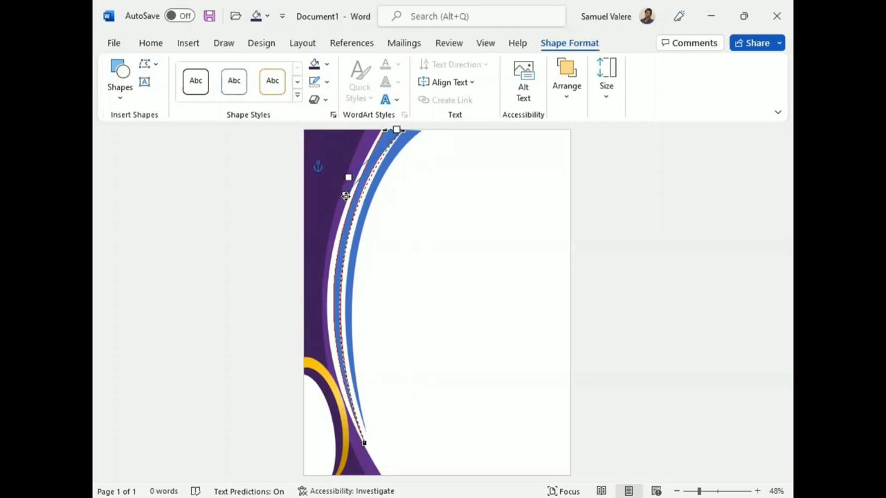
pyautogui.moveTo(344, 192)
pyautogui.mouseDown()
pyautogui.moveTo(349, 179)
pyautogui.moveTo(329, 233)
pyautogui.mouseUp()
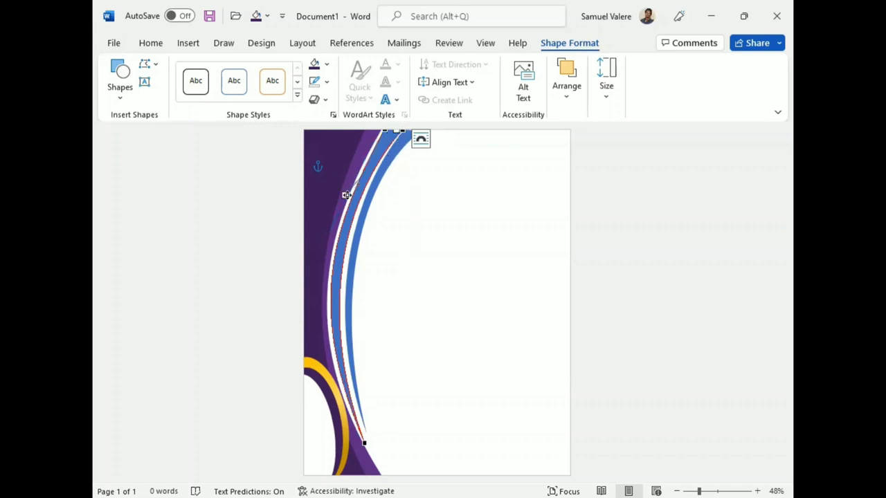
pyautogui.moveTo(358, 175); pyautogui.dragTo(355, 171)
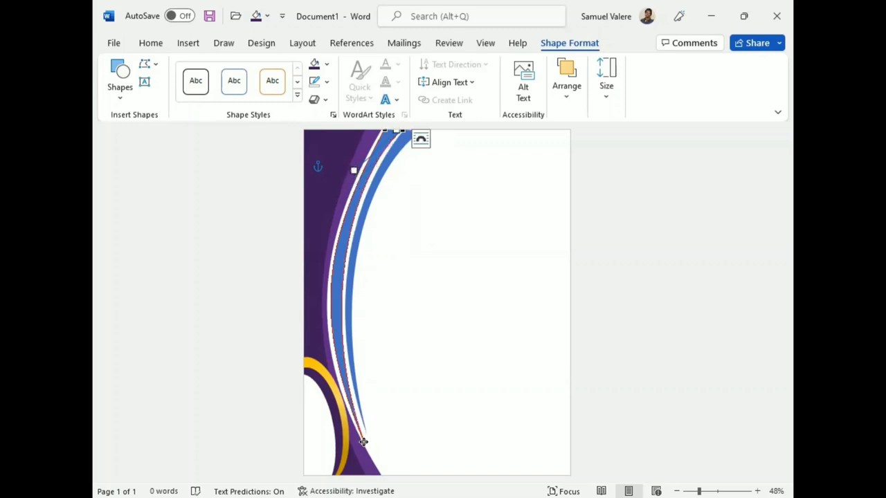
pyautogui.moveTo(314, 307)
pyautogui.mouseDown()
pyautogui.moveTo(310, 324)
pyautogui.moveTo(306, 299)
pyautogui.mouseUp()
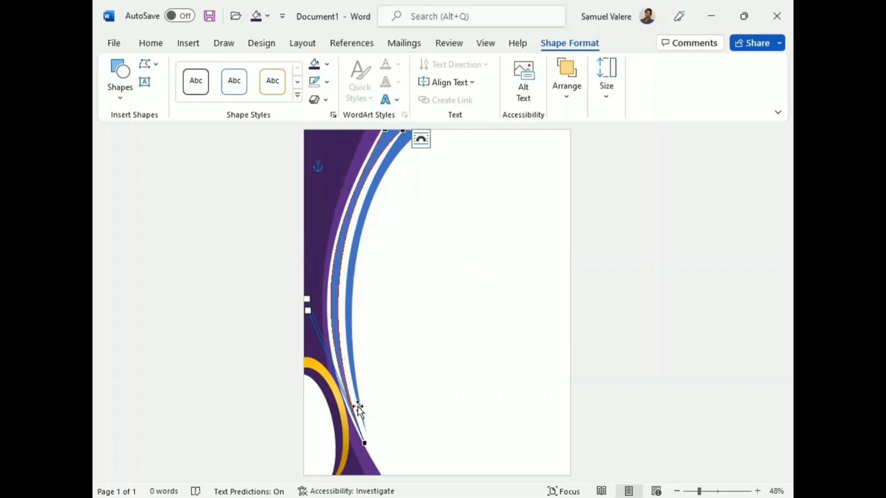
# - Edit the blue curve's points, moving its bottom end inward and thickening the middle of the arc
pyautogui.click(356, 380)
pyautogui.rightClick(353, 375)
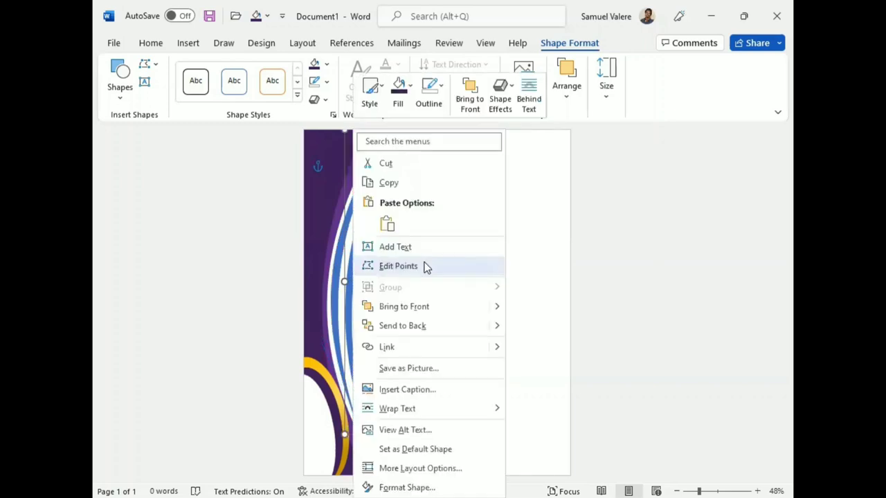
pyautogui.click(425, 268)
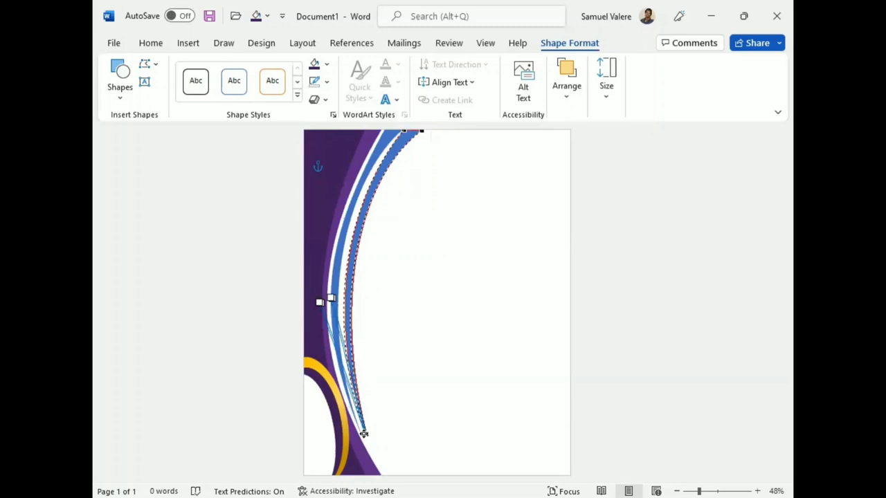
pyautogui.moveTo(364, 434); pyautogui.dragTo(365, 434)
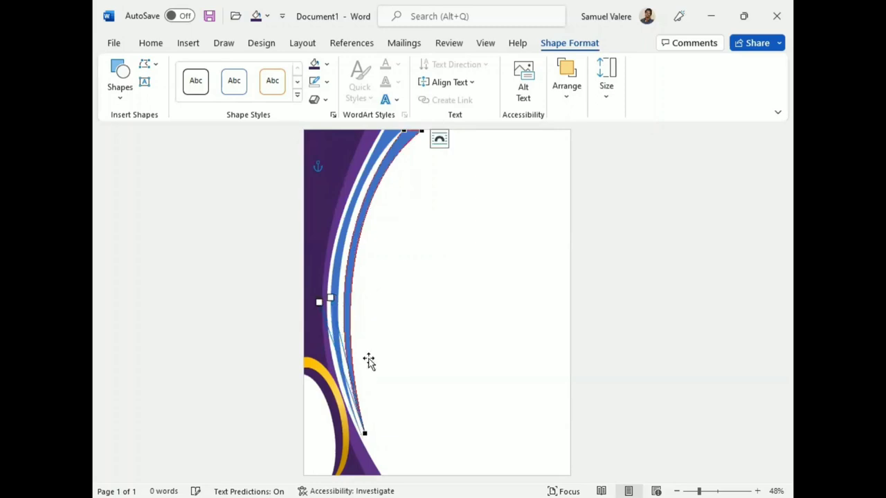
pyautogui.moveTo(332, 296); pyautogui.dragTo(323, 301)
pyautogui.click(337, 280)
# - Readjust the curve's bottom point, lower bend and top bend to refine its outline
pyautogui.rightClick(338, 281)
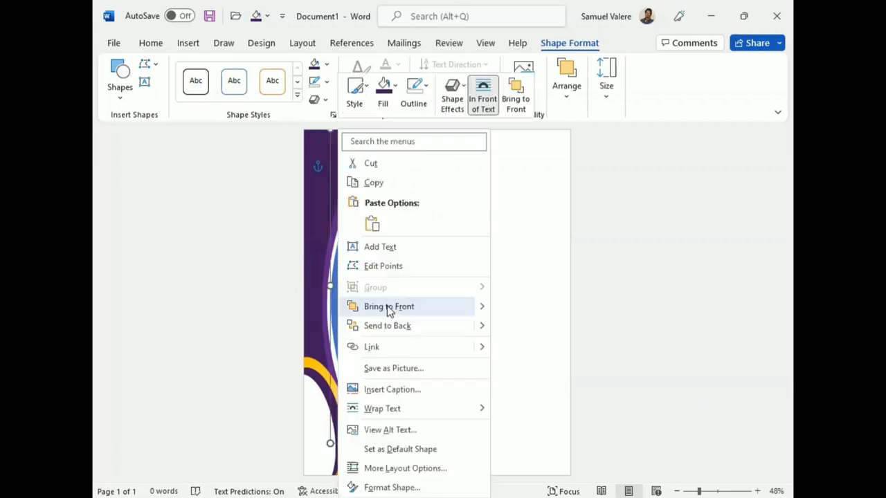
pyautogui.click(383, 267)
pyautogui.moveTo(364, 441); pyautogui.dragTo(362, 429)
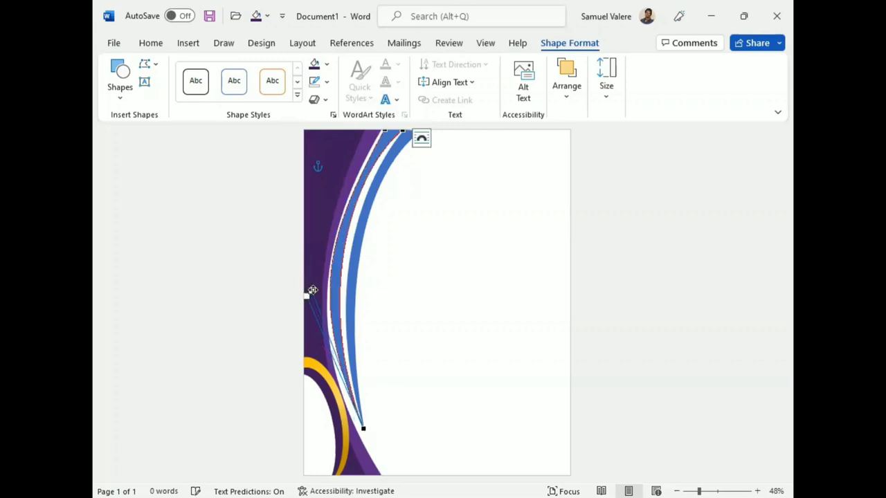
pyautogui.moveTo(307, 292); pyautogui.dragTo(315, 302)
pyautogui.click(400, 133)
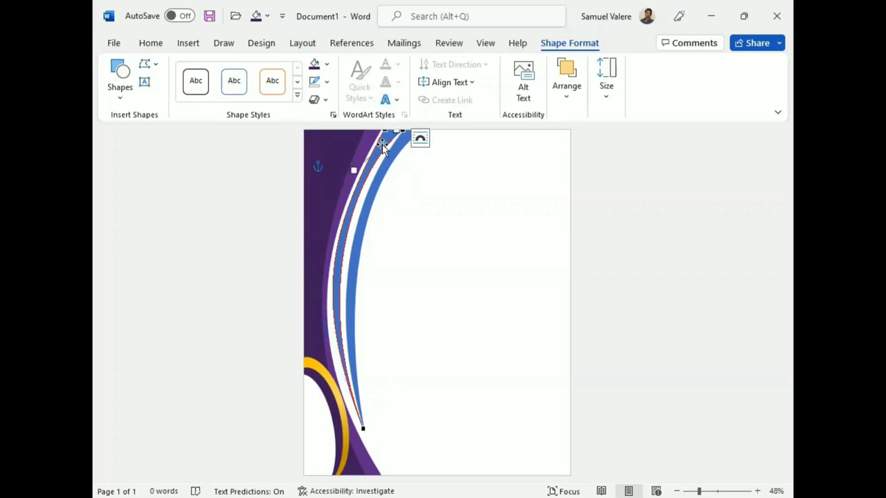
pyautogui.moveTo(354, 171); pyautogui.dragTo(359, 177)
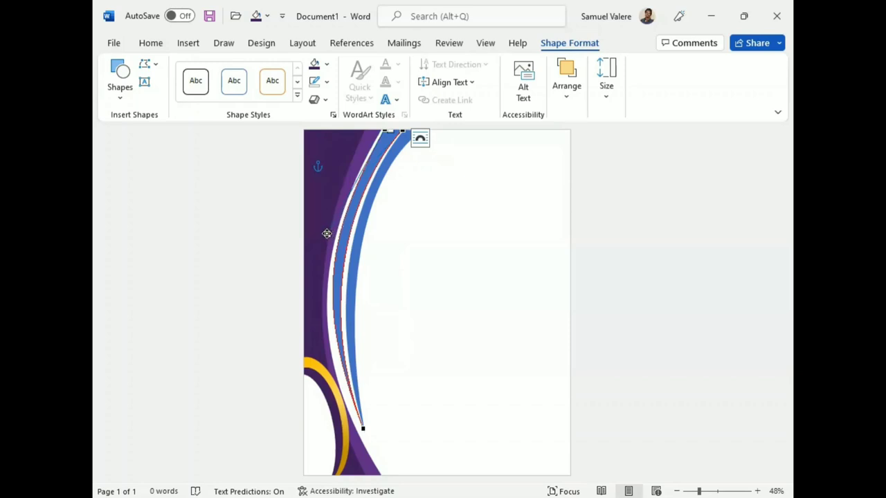
pyautogui.moveTo(327, 234); pyautogui.dragTo(330, 235)
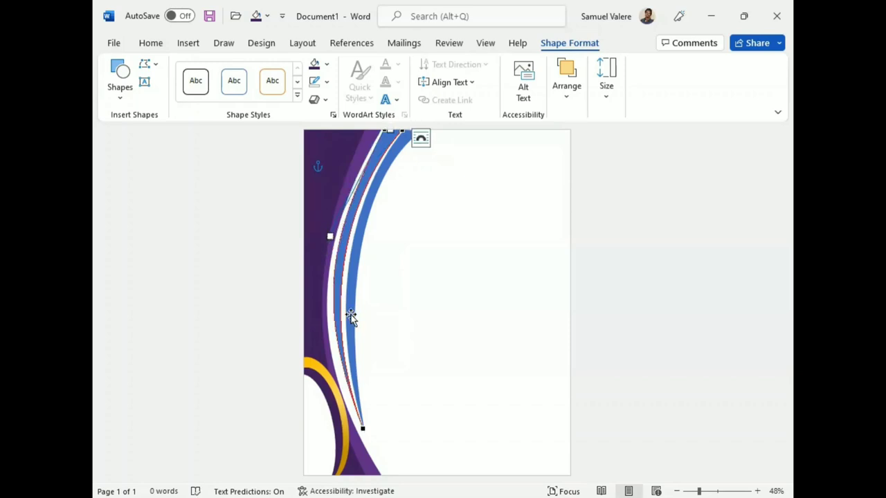
pyautogui.click(353, 289)
# - Pull the bottom vertex's tangent handle so the curve tapers to a thin point
pyautogui.rightClick(352, 285)
pyautogui.click(405, 267)
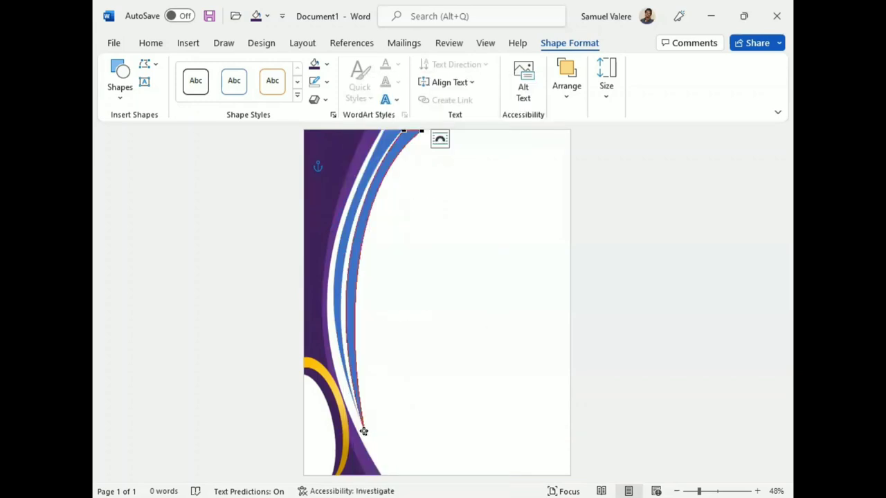
pyautogui.click(363, 430)
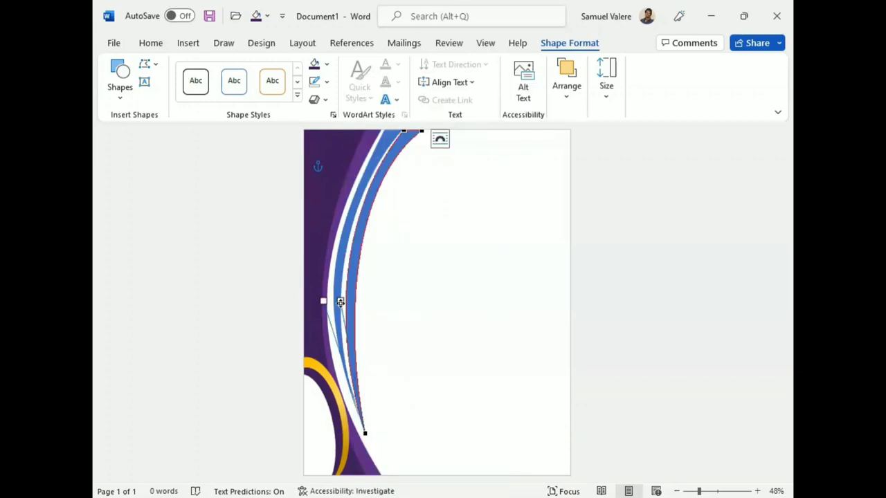
pyautogui.moveTo(339, 302); pyautogui.dragTo(336, 303)
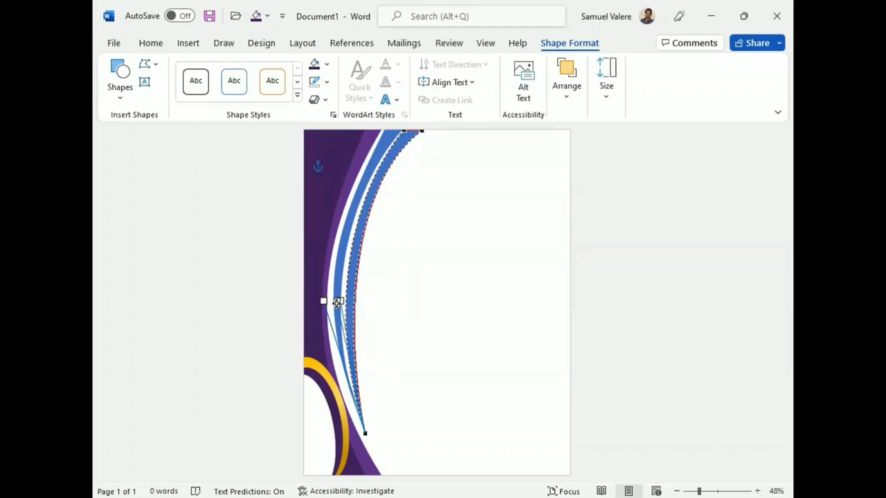
pyautogui.click(615, 344)
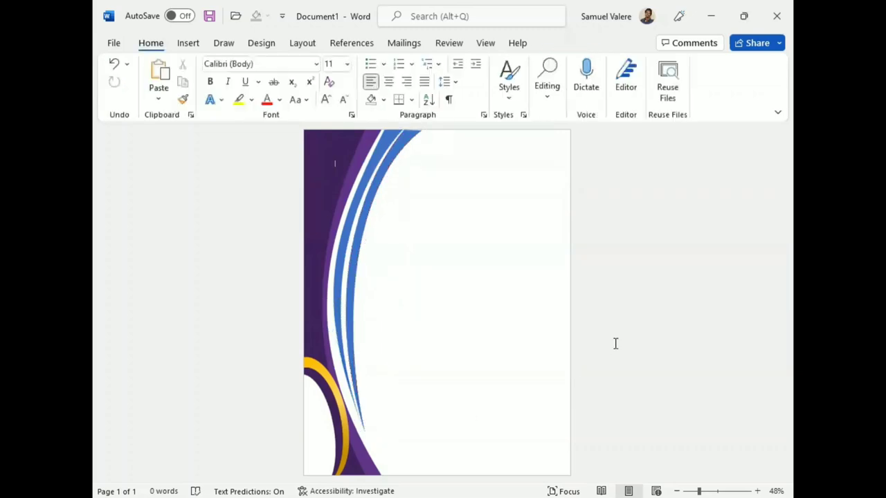
pyautogui.click(338, 336)
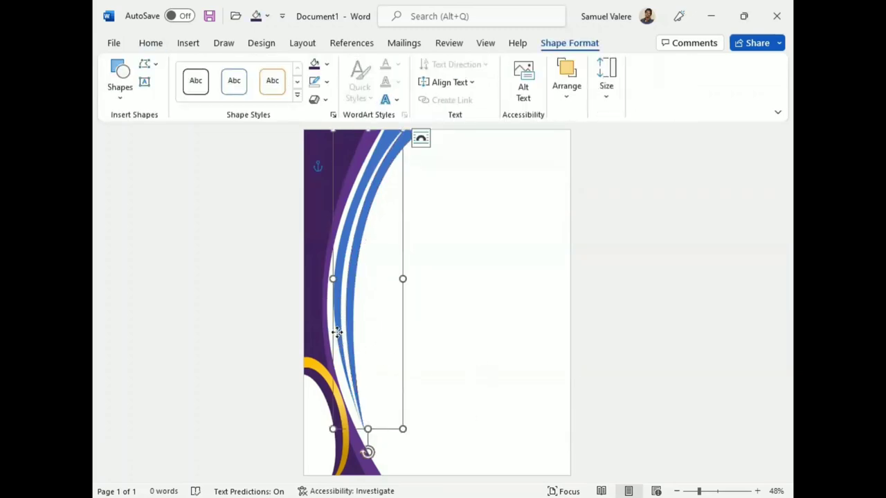
pyautogui.rightClick(339, 333)
pyautogui.click(388, 271)
pyautogui.click(363, 429)
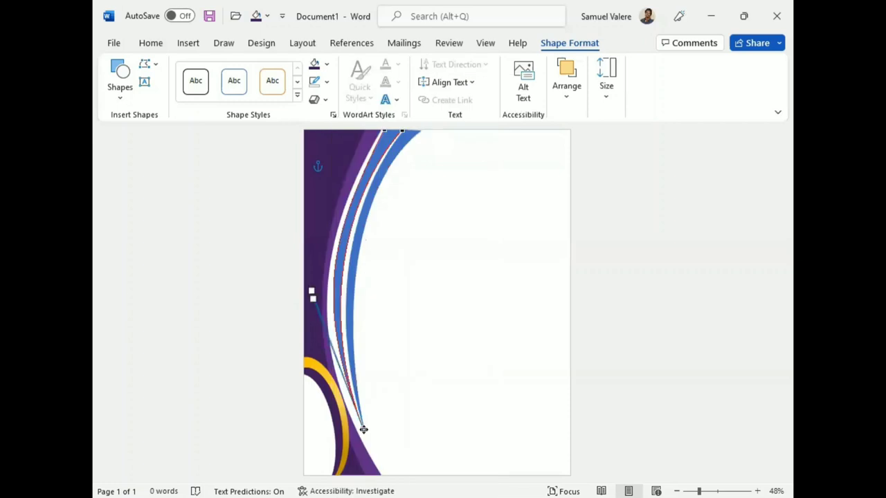
pyautogui.click(648, 326)
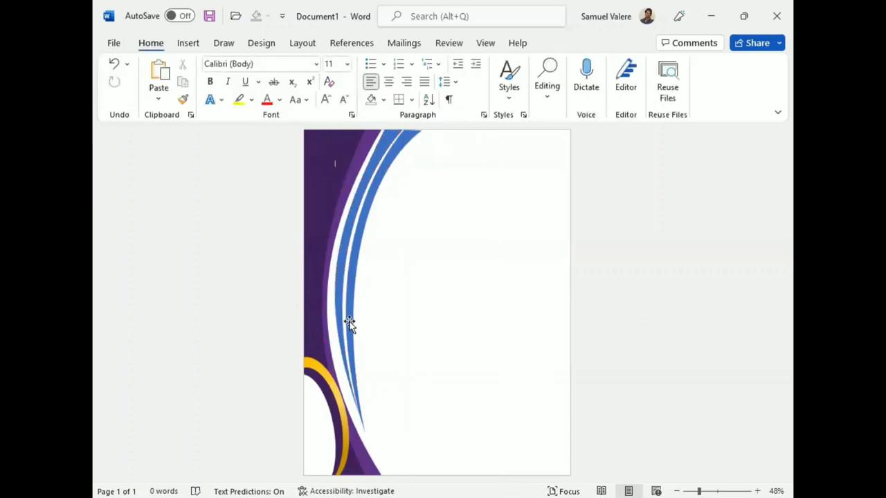
pyautogui.click(351, 305)
# - With both blue curves selected, stretch them down and slightly right, undoing one stray resize
pyautogui.keyDown('shift'); pyautogui.click(340, 289); pyautogui.keyUp('shift')
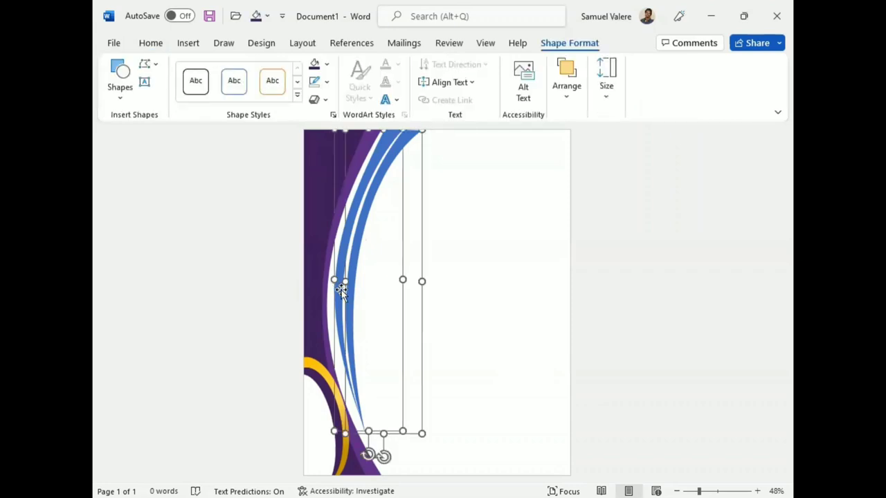
pyautogui.moveTo(367, 430); pyautogui.dragTo(365, 446)
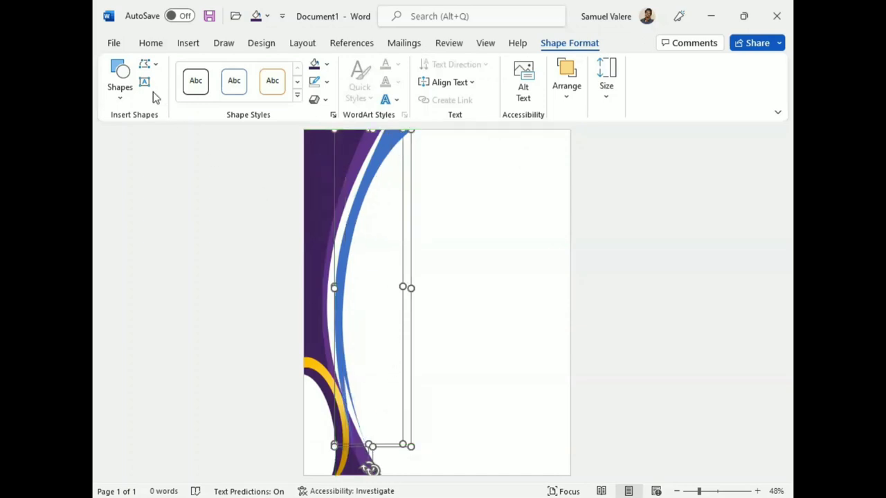
pyautogui.click(153, 43)
pyautogui.click(153, 90)
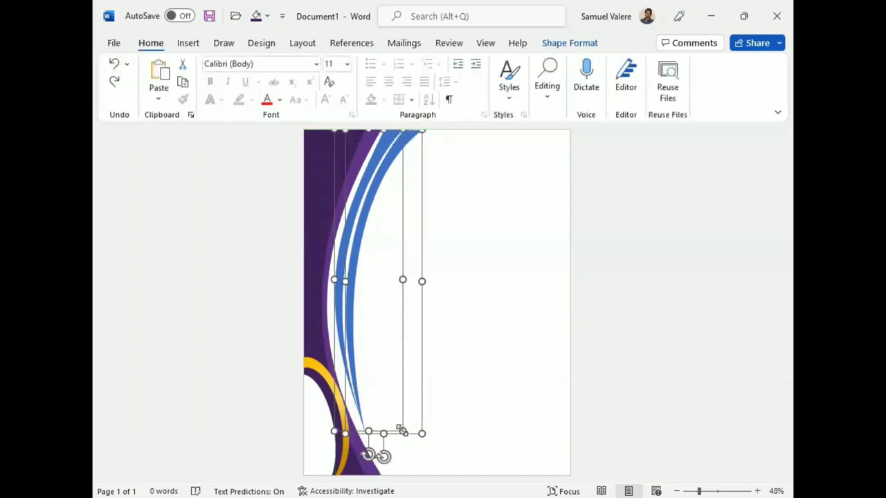
pyautogui.moveTo(403, 431); pyautogui.dragTo(429, 438)
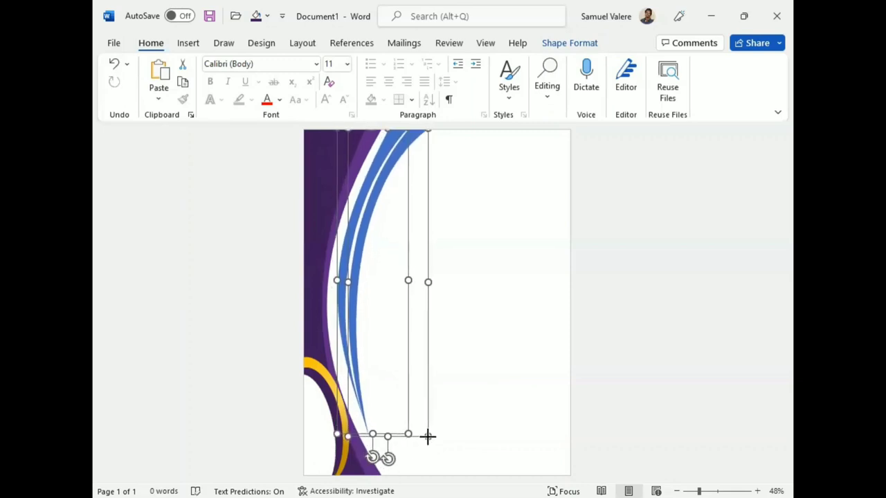
# - Resize the pair of curves together, then undo an accidental move of one curve
pyautogui.moveTo(338, 434); pyautogui.dragTo(335, 439)
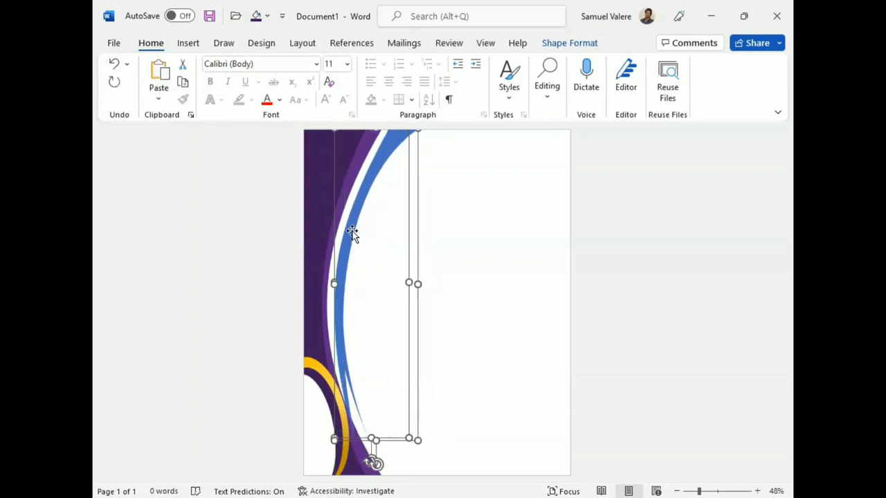
pyautogui.click(511, 261)
pyautogui.click(349, 230)
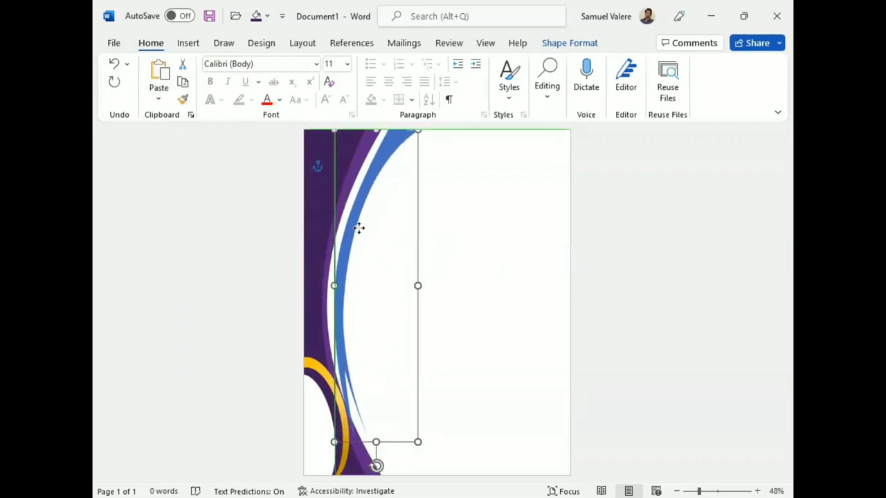
pyautogui.moveTo(349, 230)
pyautogui.mouseDown()
pyautogui.moveTo(367, 223)
pyautogui.moveTo(348, 204)
pyautogui.mouseUp()
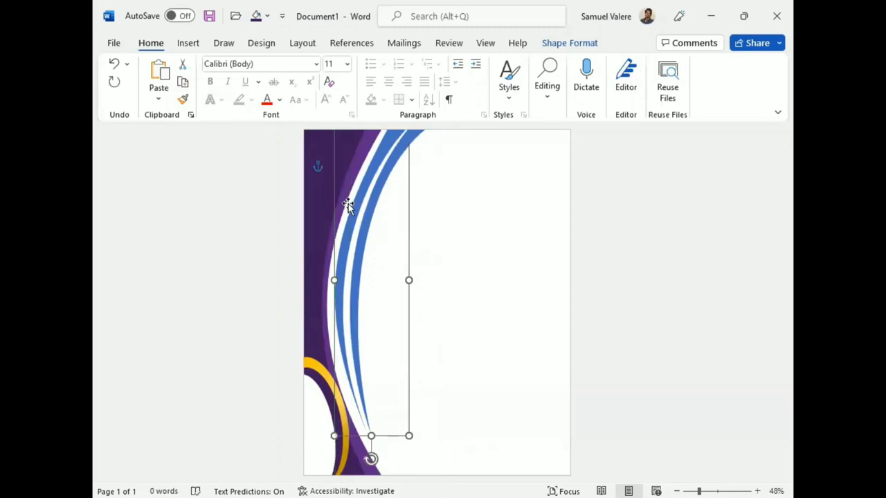
pyautogui.hotkey('ctrl', 'z')
pyautogui.hotkey('ctrl', 'z')
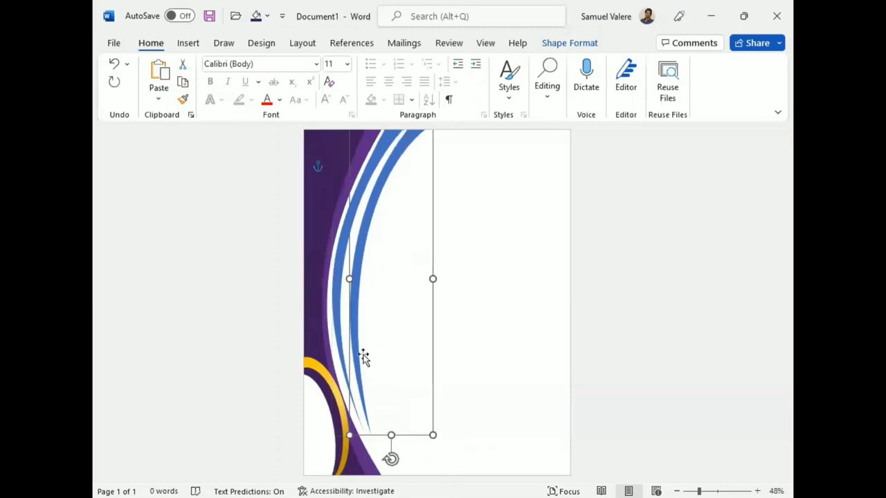
# - Taper the bottom ends of both blue curves by dragging their bottom vertices
pyautogui.rightClick(354, 346)
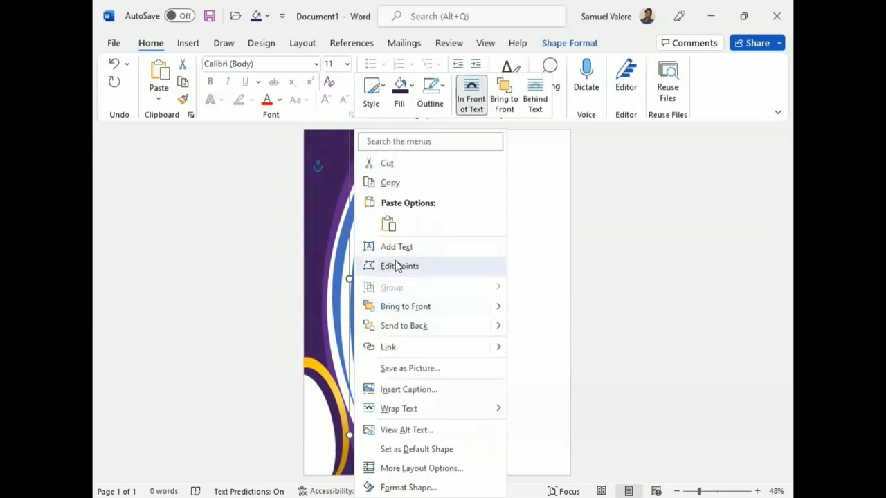
pyautogui.click(398, 267)
pyautogui.moveTo(370, 435); pyautogui.dragTo(355, 419)
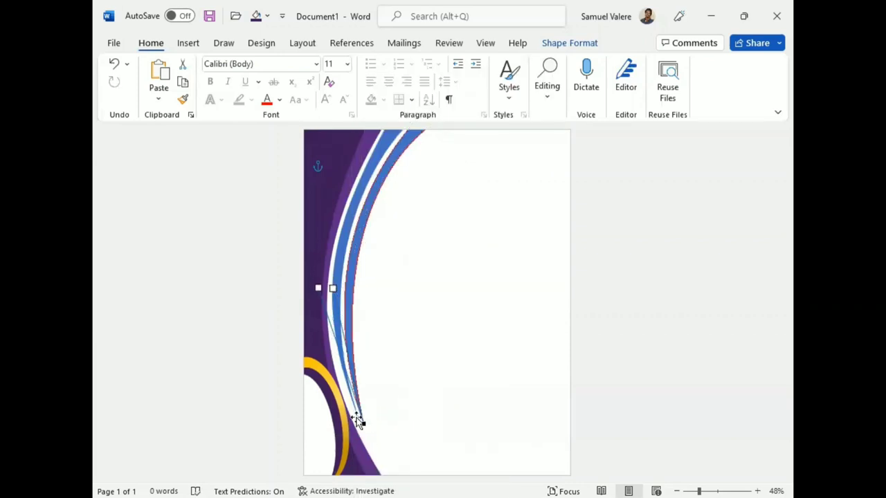
pyautogui.click(355, 414)
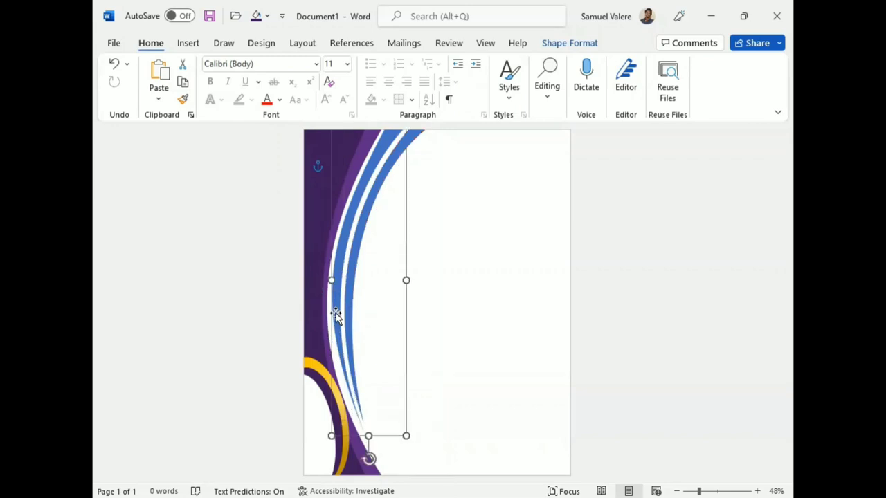
pyautogui.rightClick(332, 280)
pyautogui.click(373, 268)
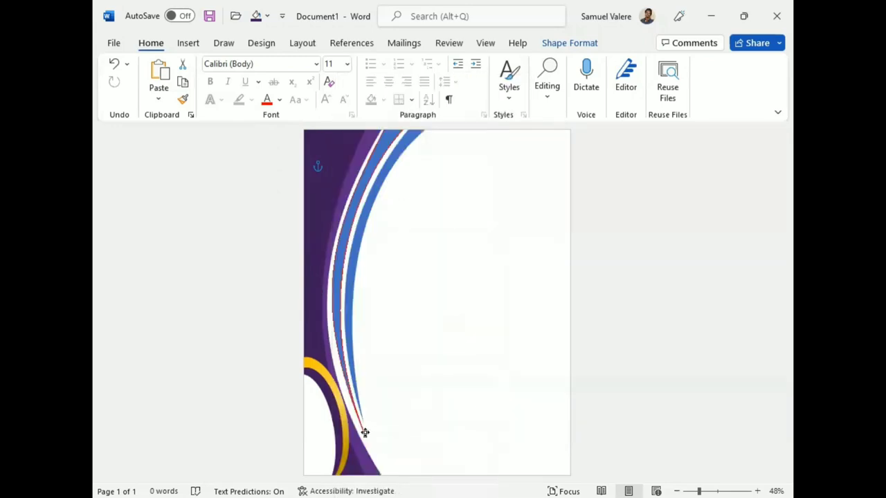
pyautogui.moveTo(364, 431); pyautogui.dragTo(363, 422)
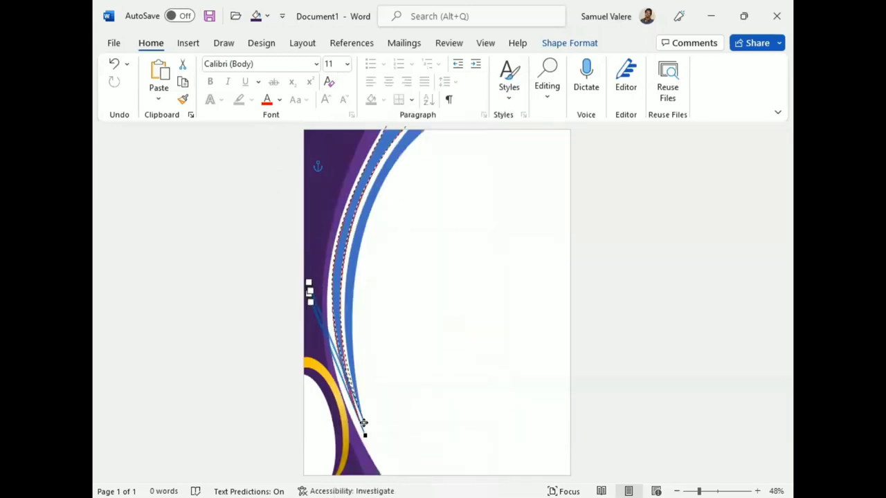
pyautogui.click(633, 320)
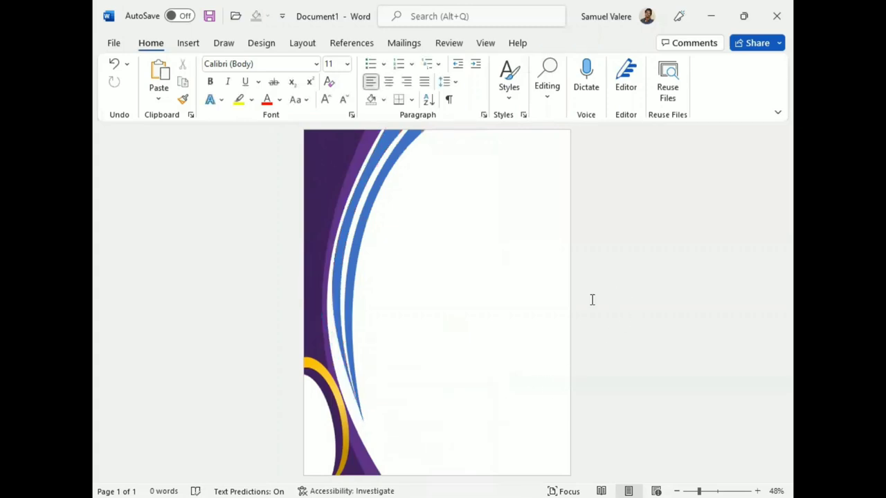
# - Group the two blue curves into one shape and drag its bottom handle down to lengthen it
pyautogui.click(358, 192)
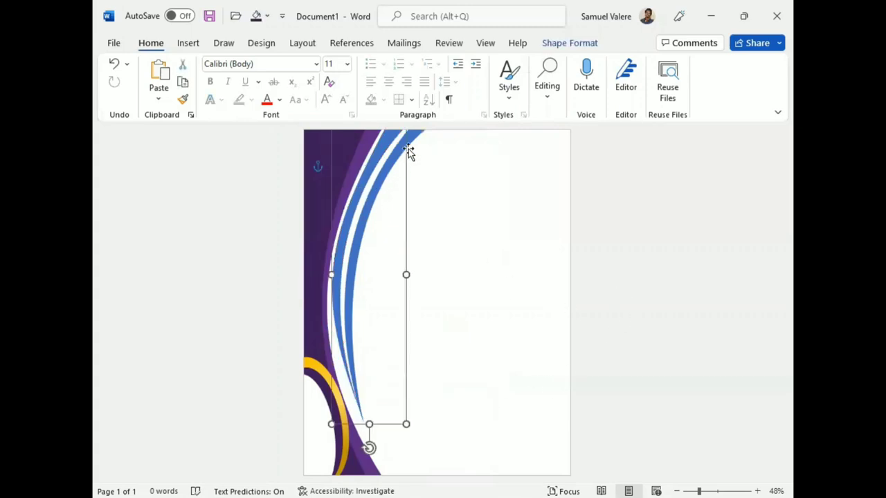
pyautogui.keyDown('shift'); pyautogui.click(409, 149); pyautogui.keyUp('shift')
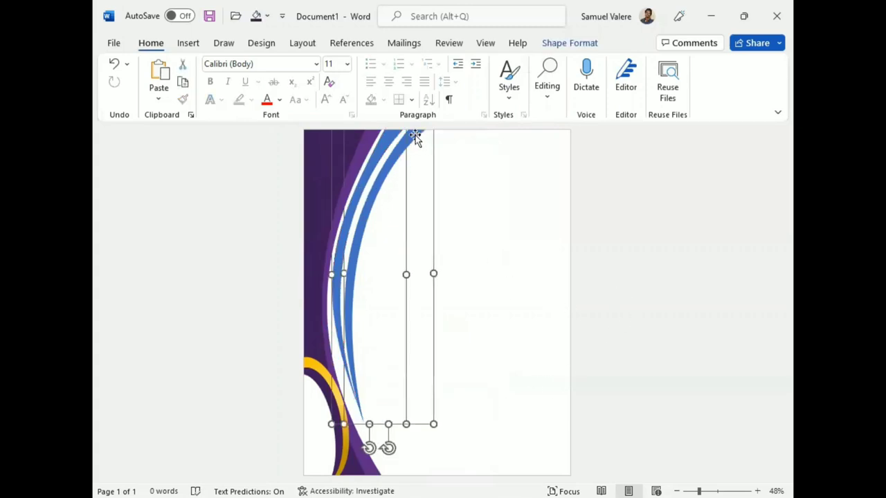
pyautogui.click(578, 45)
pyautogui.click(571, 86)
pyautogui.click(773, 149)
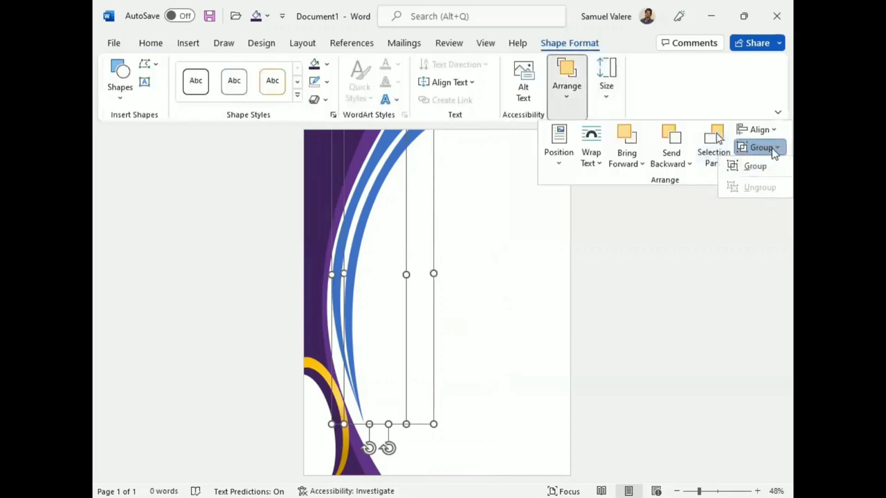
pyautogui.click(754, 166)
pyautogui.moveTo(382, 430); pyautogui.dragTo(380, 447)
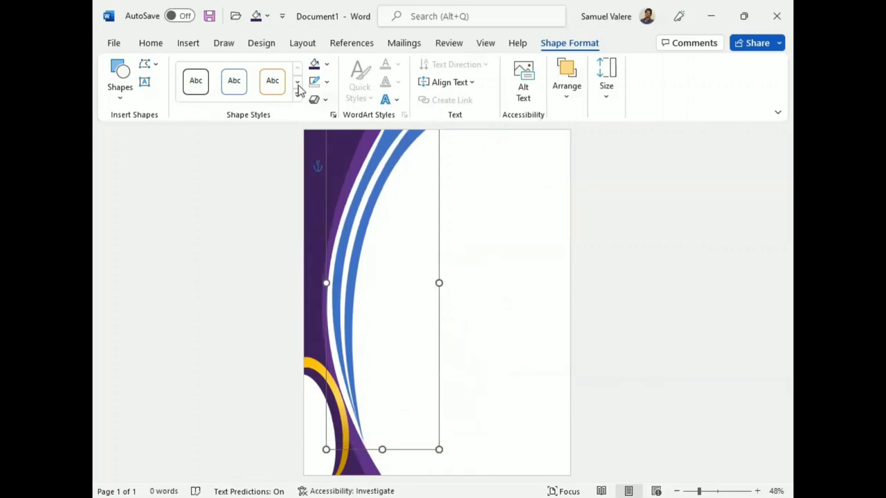
# - Adjust the group's gold gradient stops, placing the right-end stop at 88%, and close the pane
pyautogui.click(320, 65)
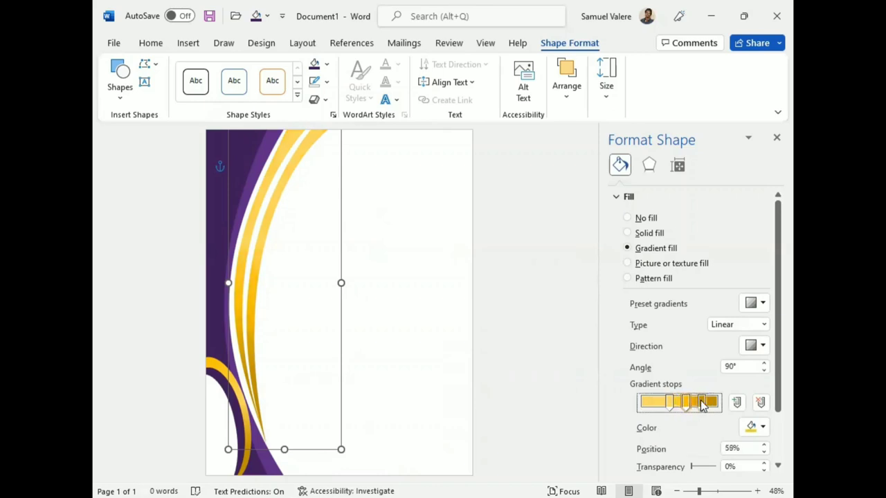
pyautogui.moveTo(701, 402)
pyautogui.mouseDown()
pyautogui.moveTo(650, 403)
pyautogui.moveTo(684, 406)
pyautogui.mouseUp()
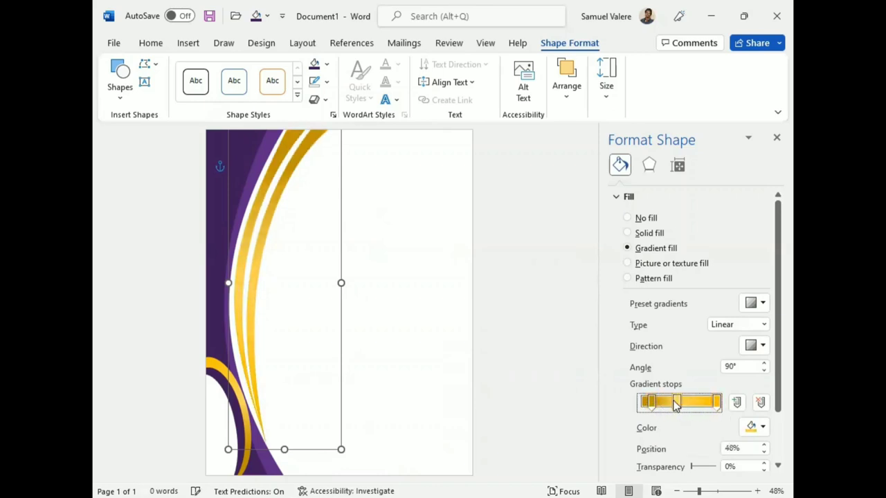
pyautogui.click(650, 403)
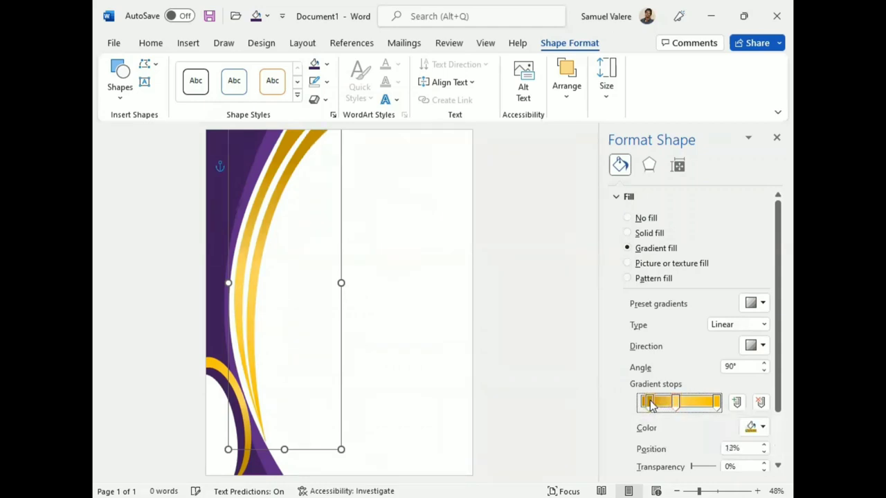
pyautogui.click(716, 403)
pyautogui.moveTo(717, 402); pyautogui.dragTo(708, 402)
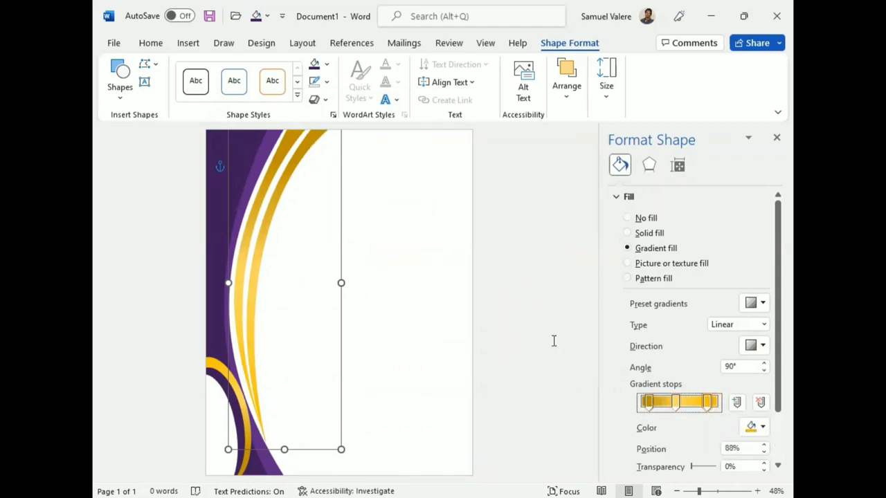
pyautogui.click(775, 141)
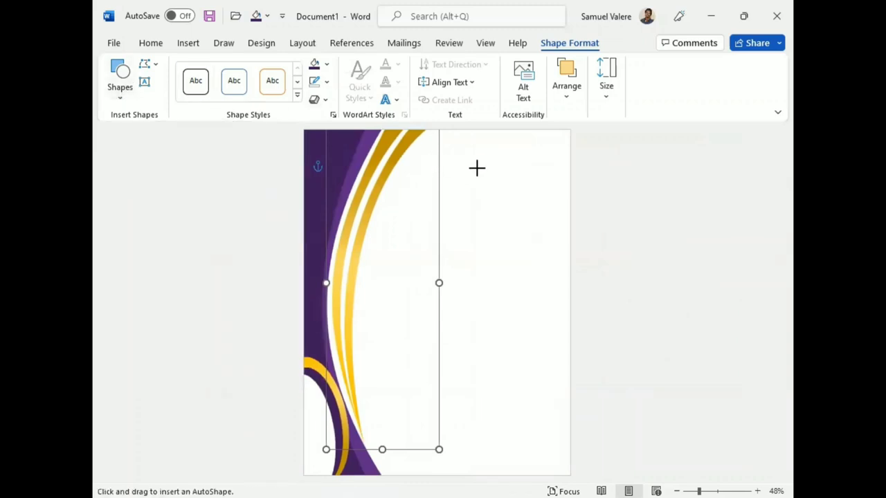
# - Draw a rectangle, then stretch and nudge it to cover nearly the whole page
pyautogui.moveTo(436, 160); pyautogui.dragTo(562, 469)
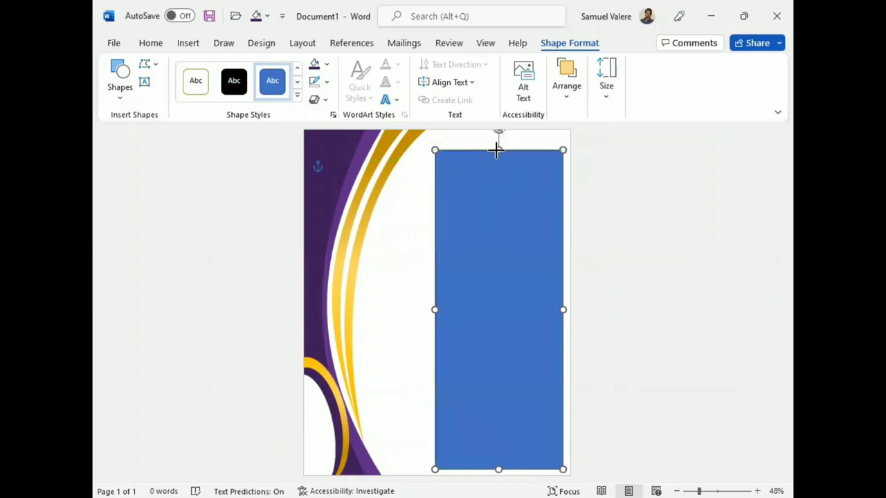
pyautogui.moveTo(498, 160); pyautogui.dragTo(495, 135)
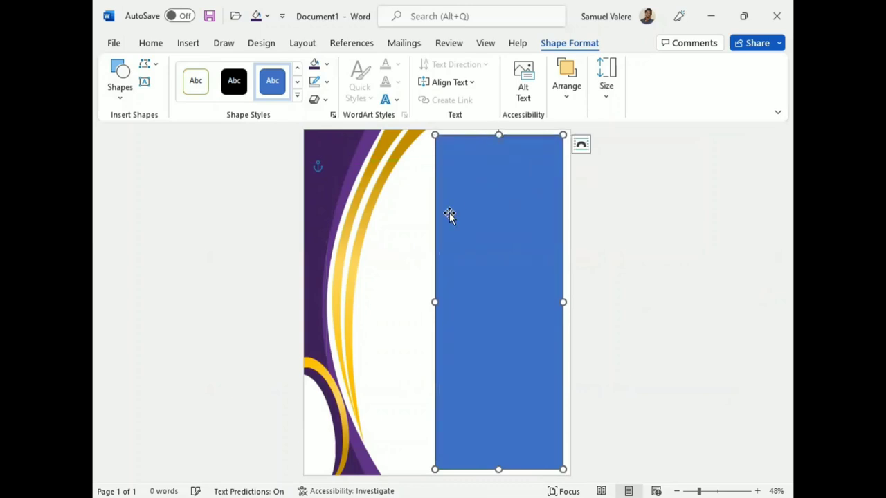
pyautogui.moveTo(433, 300); pyautogui.dragTo(334, 301)
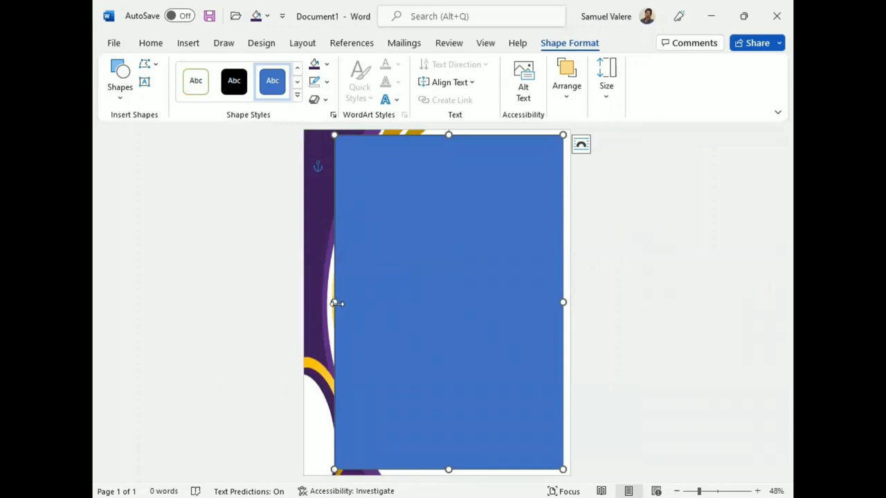
pyautogui.moveTo(334, 302); pyautogui.dragTo(333, 315)
pyautogui.press('Left')
pyautogui.press('Left')
pyautogui.press('Left')
pyautogui.press('Left')
pyautogui.press('Left')
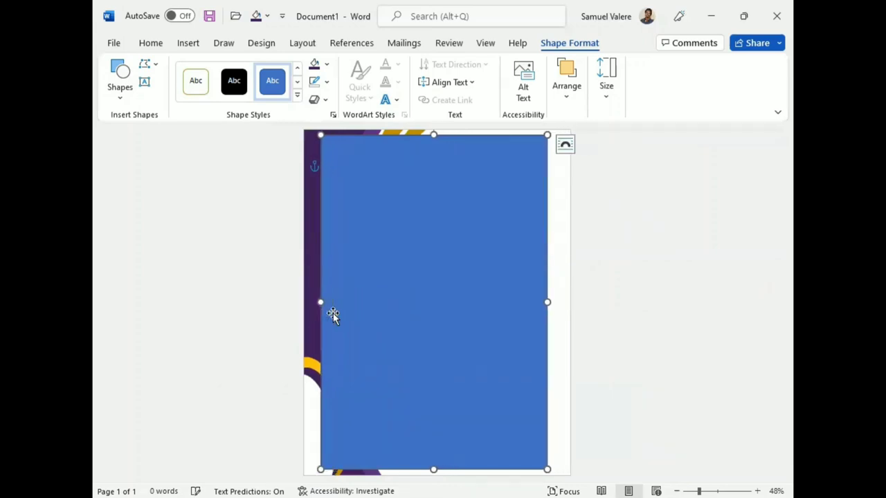
pyautogui.press('Left')
pyautogui.press('Left')
pyautogui.press('Left')
pyautogui.moveTo(539, 300); pyautogui.dragTo(561, 302)
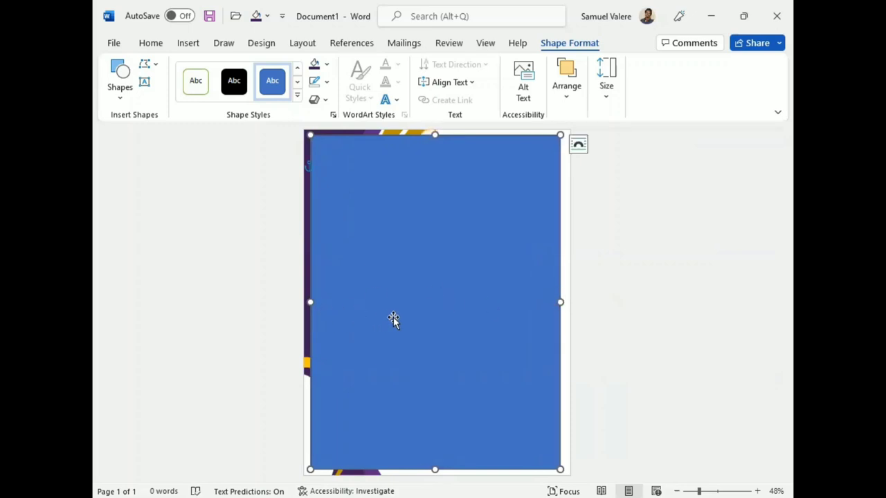
pyautogui.moveTo(393, 317); pyautogui.dragTo(414, 303)
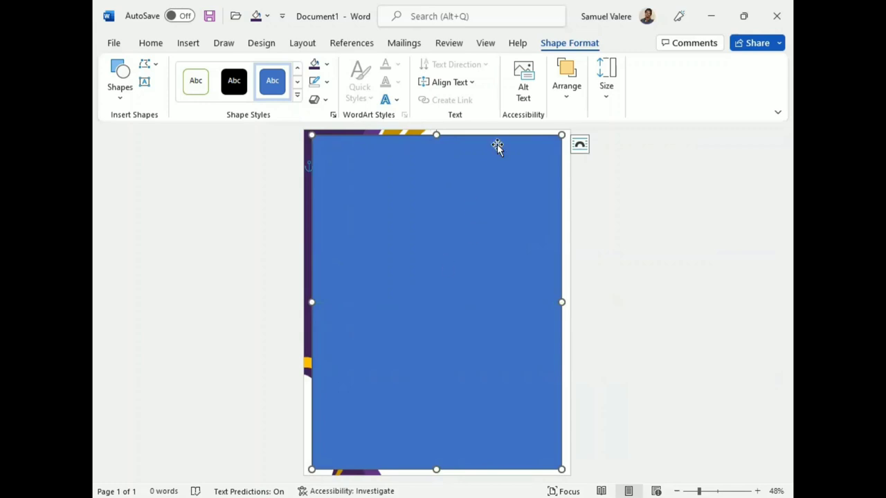
# - Remove the rectangle's fill and set its outline weight to 6 pt
pyautogui.click(326, 82)
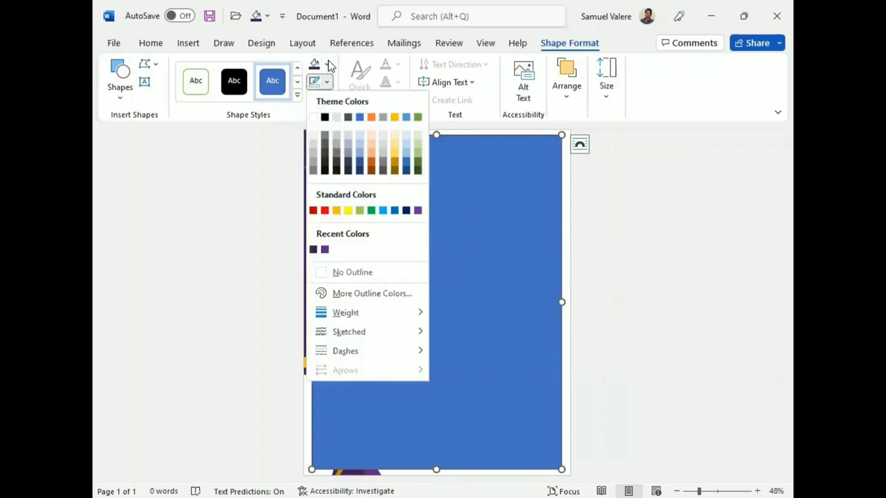
pyautogui.click(329, 64)
pyautogui.click(319, 253)
pyautogui.click(327, 81)
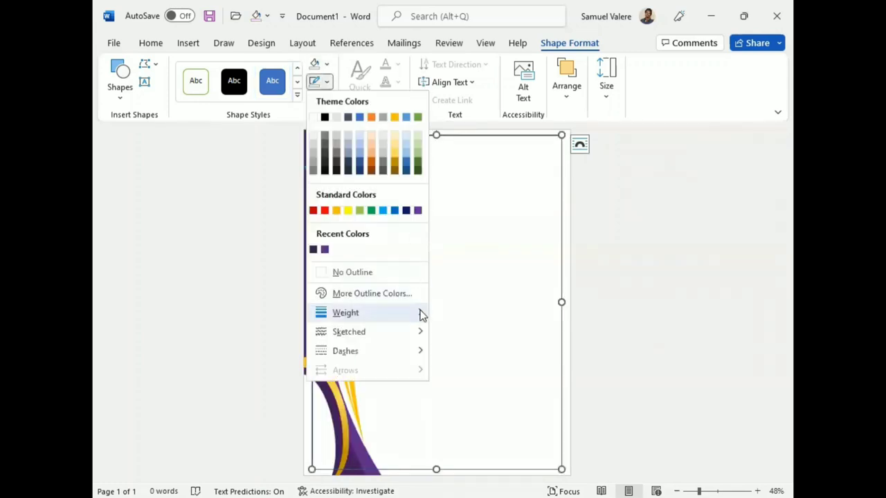
pyautogui.moveTo(346, 313)
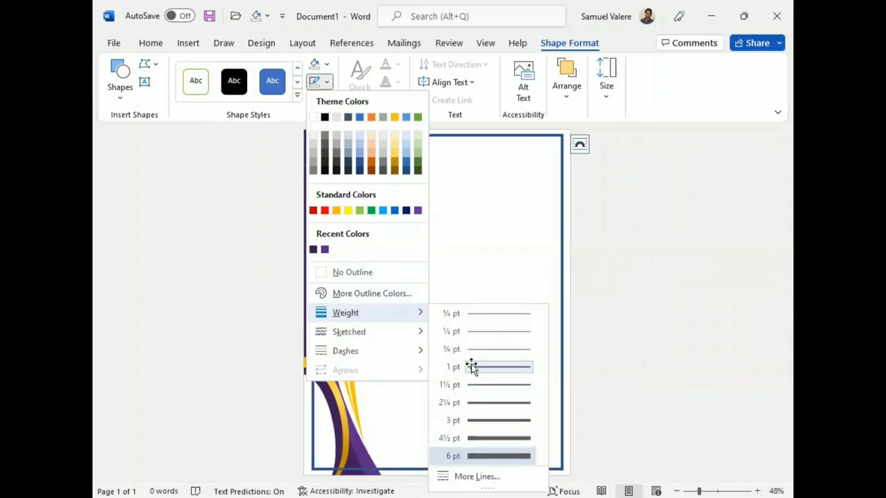
pyautogui.click(471, 366)
# - Make the frame outline a gradient line, delete the third stop and colour the last stop gold
pyautogui.click(327, 82)
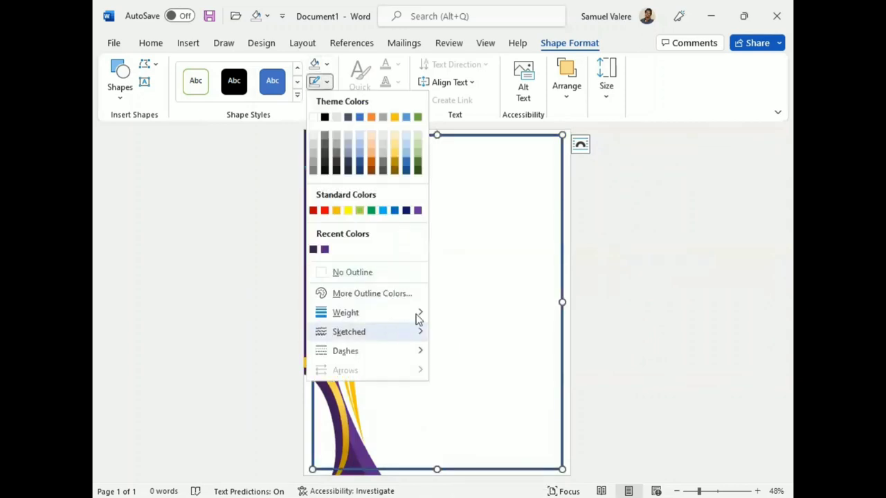
pyautogui.moveTo(345, 313)
pyautogui.click(475, 476)
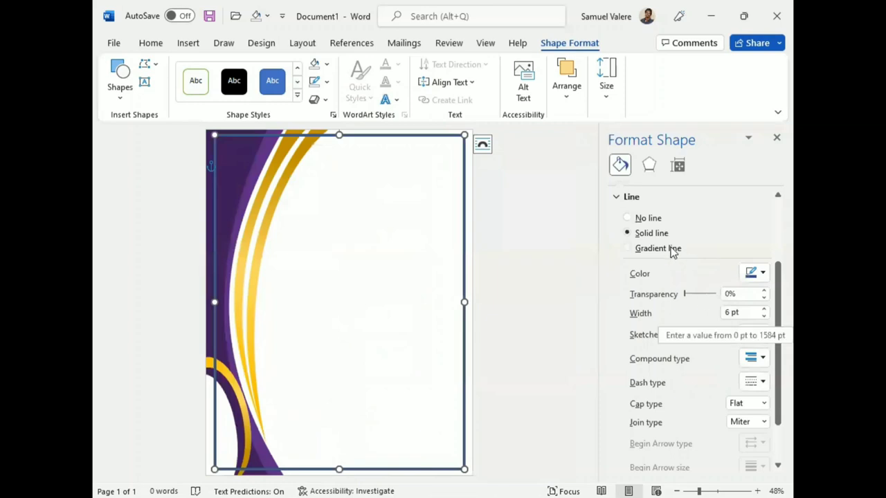
pyautogui.click(639, 248)
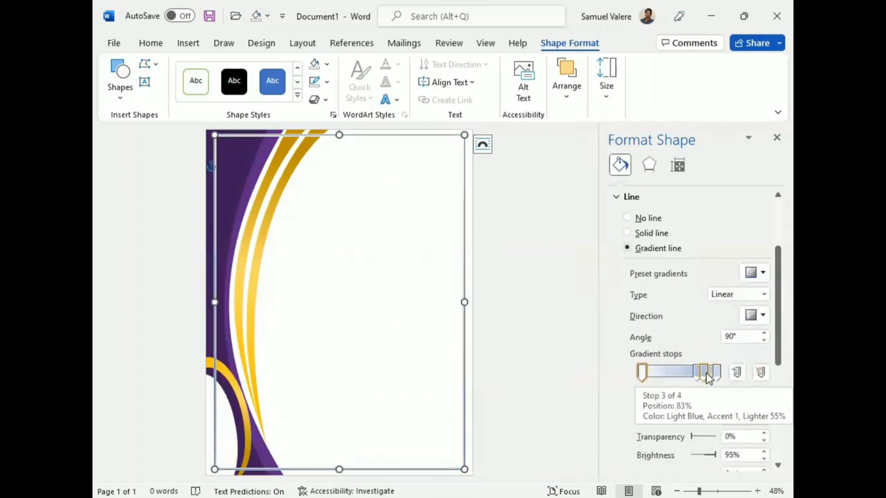
pyautogui.click(707, 374)
pyautogui.click(760, 372)
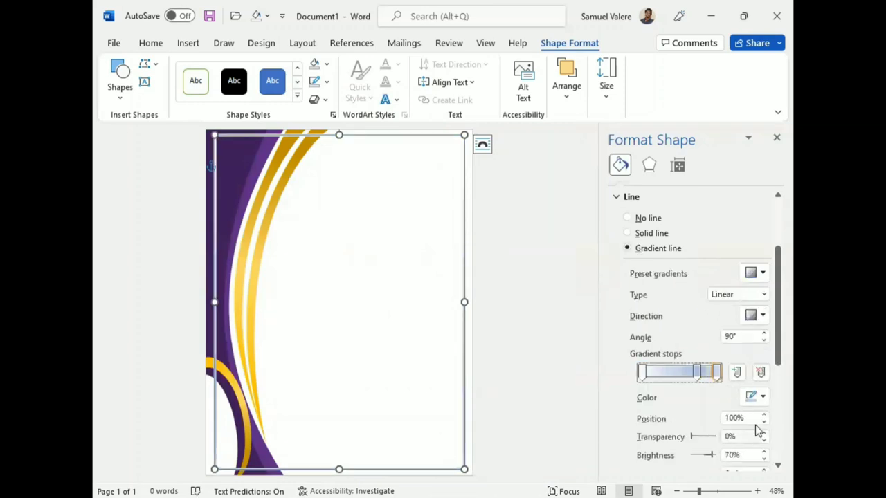
pyautogui.click(761, 398)
pyautogui.click(764, 276)
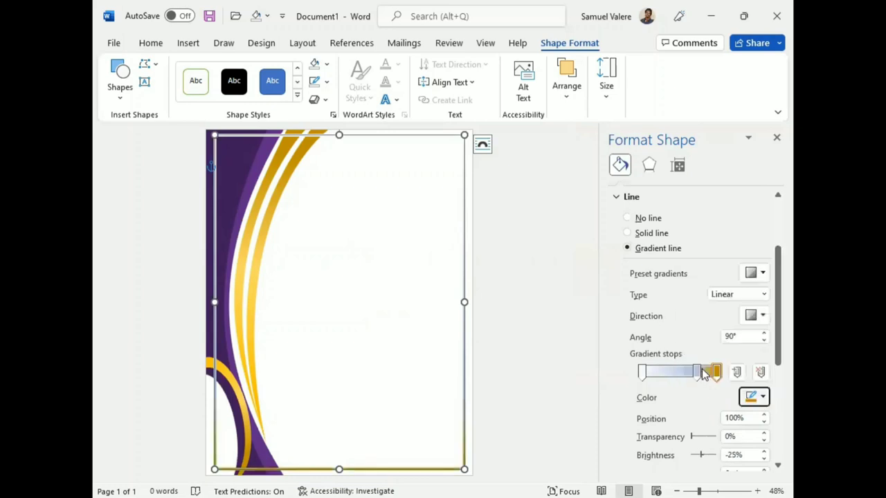
# - Move the middle gradient stop to 48% and colour the middle and first stops gold
pyautogui.moveTo(706, 374); pyautogui.dragTo(678, 374)
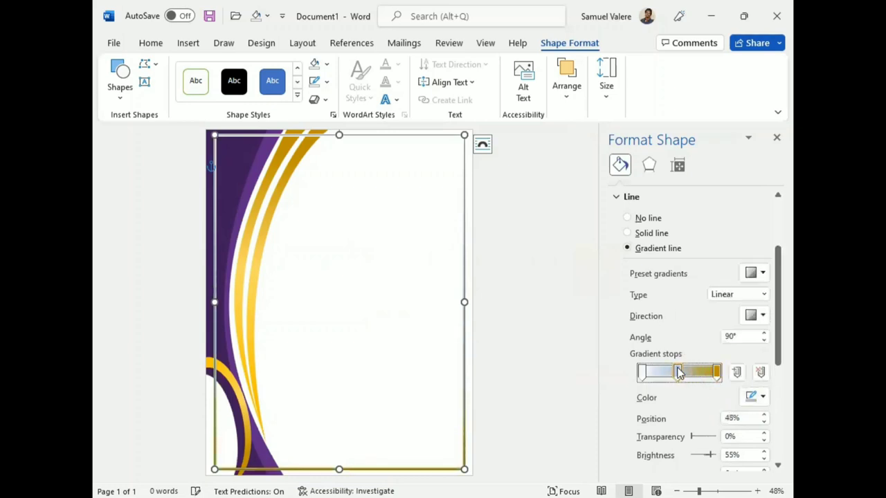
pyautogui.click(762, 397)
pyautogui.click(760, 263)
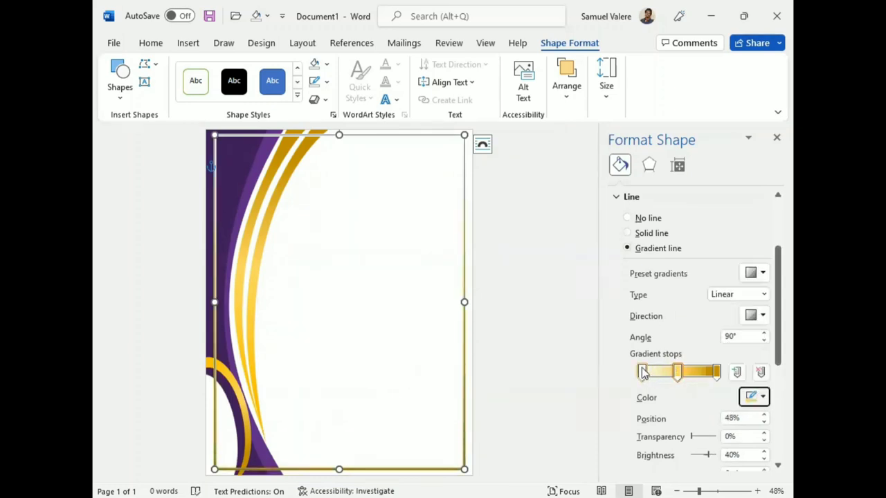
pyautogui.click(642, 373)
pyautogui.click(762, 397)
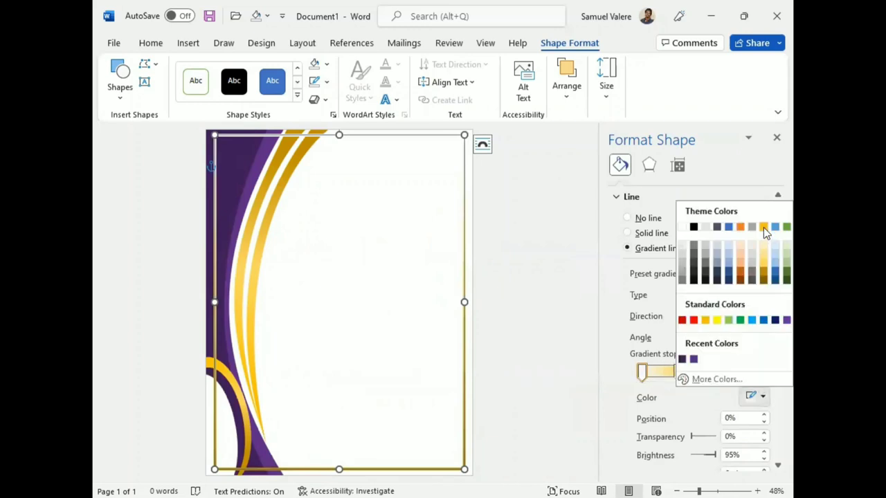
pyautogui.click(705, 320)
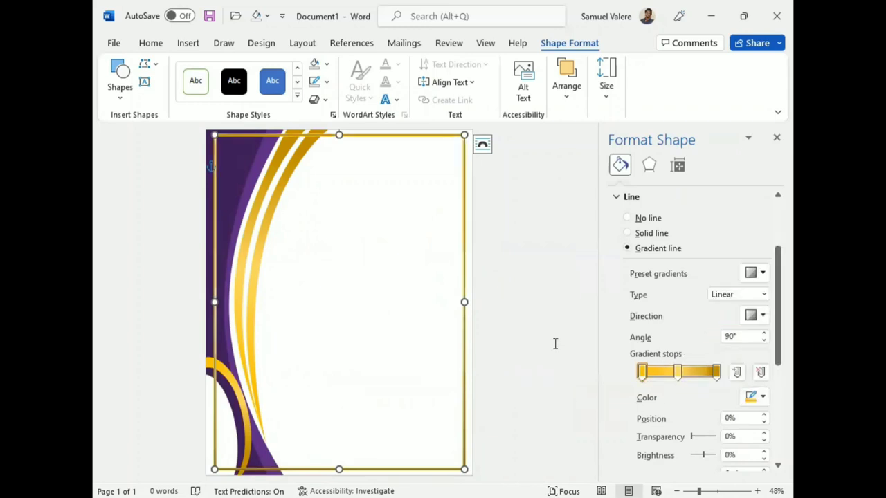
pyautogui.click(554, 346)
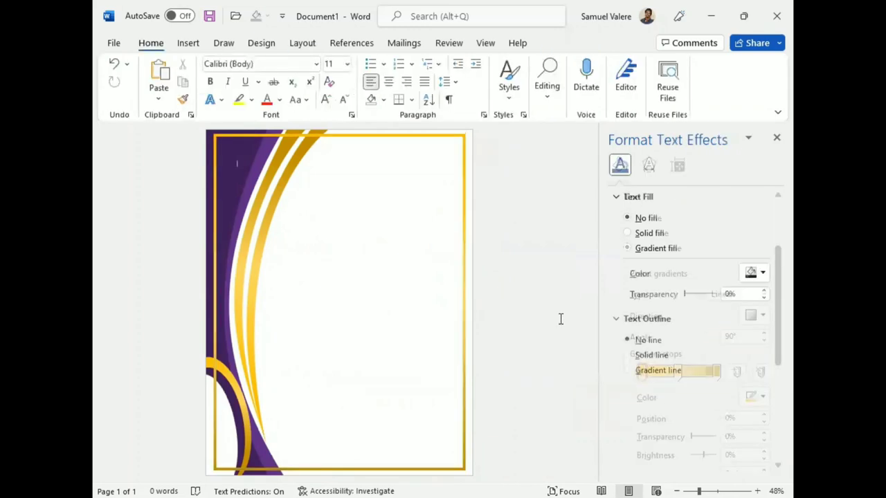
pyautogui.click(437, 134)
# - Send the gold frame backward three times so the wave artwork overlaps its left edge
pyautogui.click(776, 138)
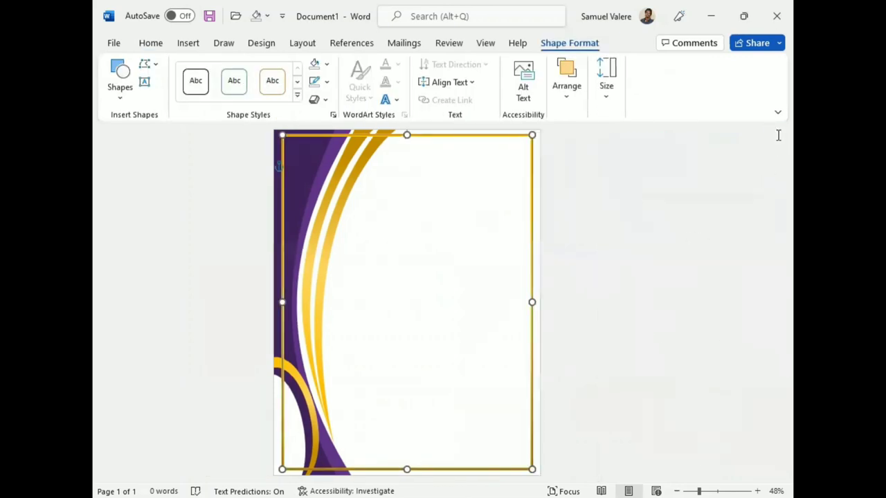
pyautogui.click(566, 79)
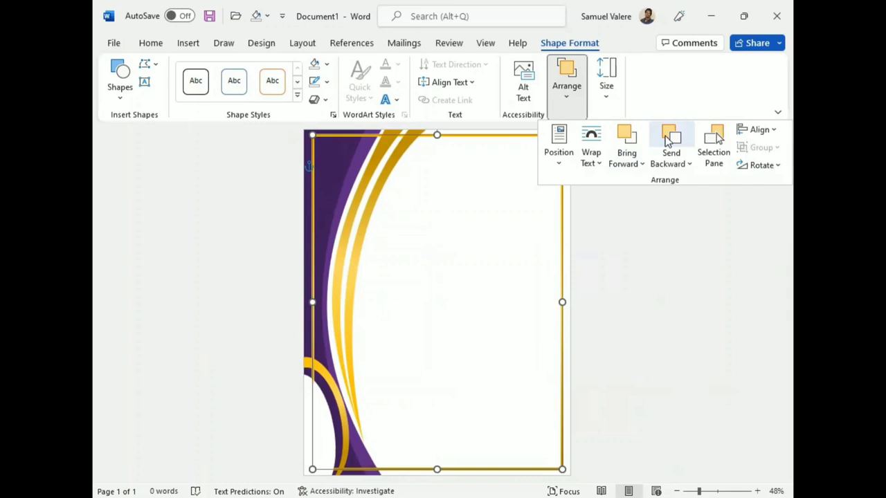
pyautogui.click(669, 140)
pyautogui.click(668, 140)
pyautogui.click(668, 140)
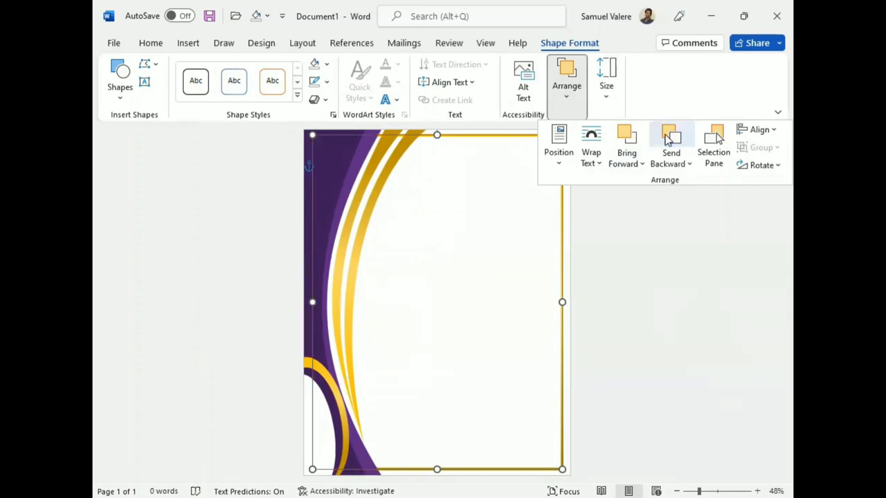
pyautogui.click(672, 278)
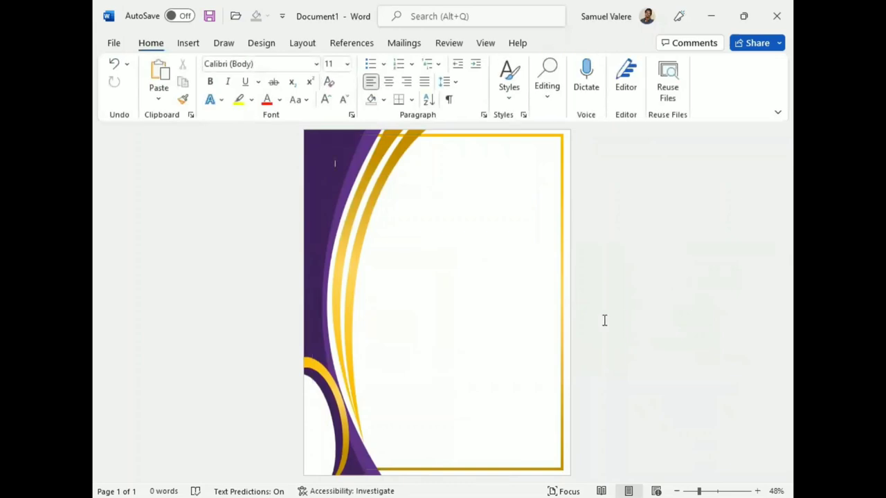
# - Draw a text box near the top of the page for the heading
pyautogui.click(189, 43)
pyautogui.click(242, 64)
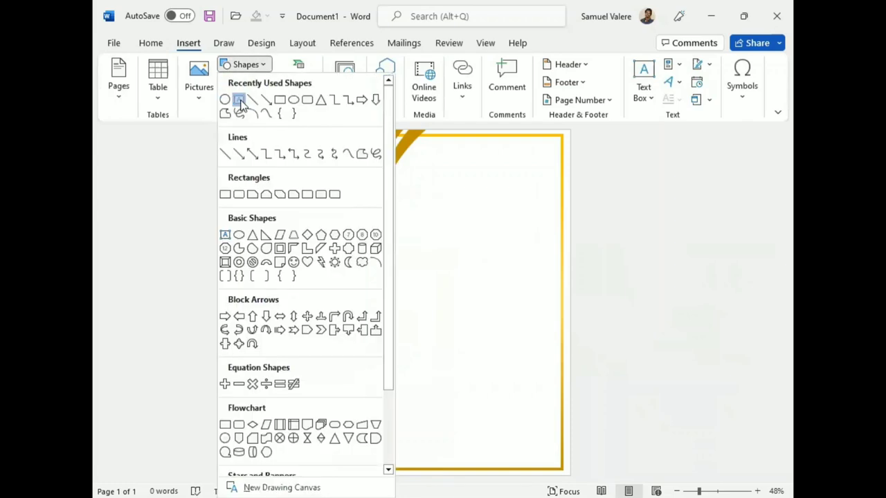
pyautogui.click(233, 99)
pyautogui.moveTo(422, 163); pyautogui.dragTo(557, 230)
pyautogui.write('Certificate')
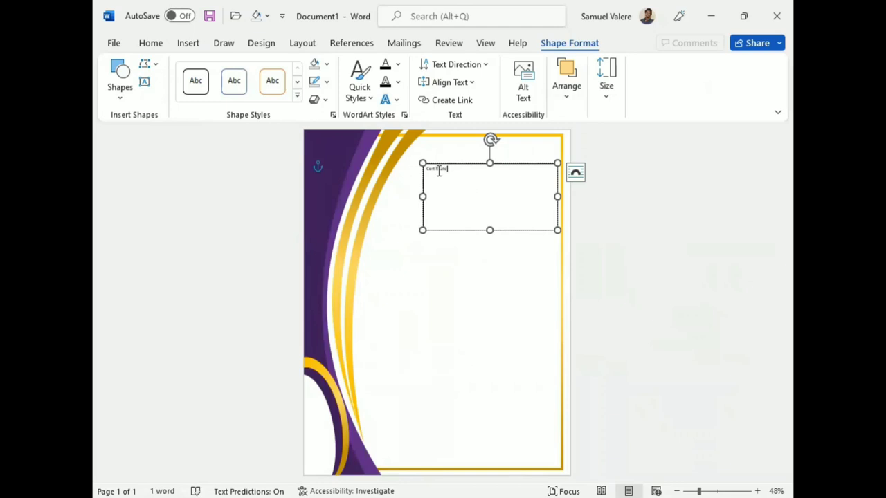
# - Set 'Certificate' to Baskerville Old Face, enlarge and centre it, and shrink the box height
pyautogui.doubleClick(437, 169)
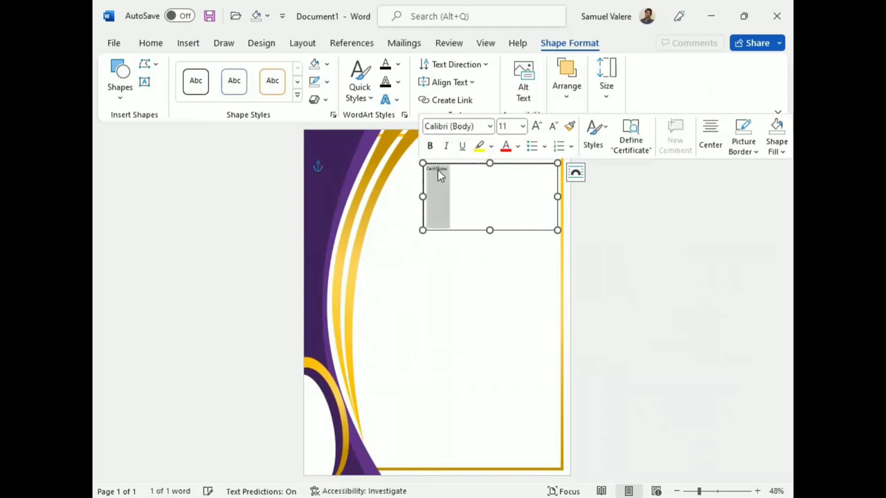
pyautogui.click(152, 44)
pyautogui.click(233, 64)
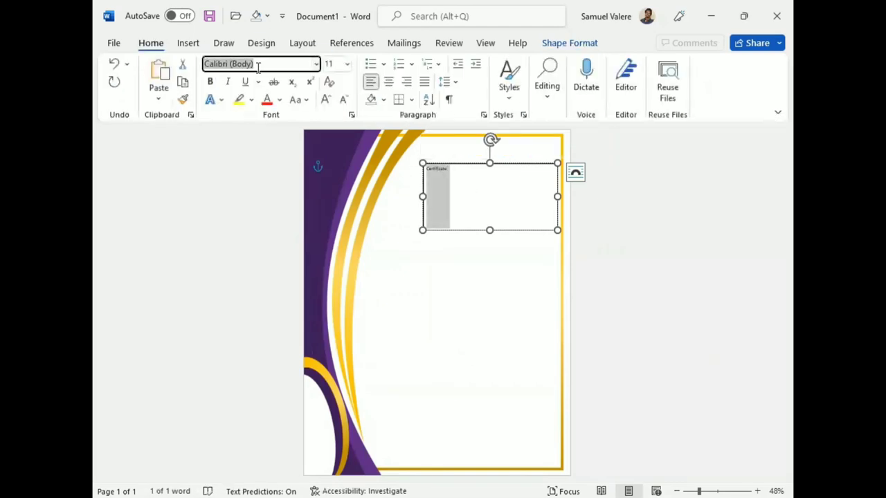
pyautogui.write('Baskerville Old Face')
pyautogui.press('Return')
pyautogui.click(325, 99)
pyautogui.click(325, 99)
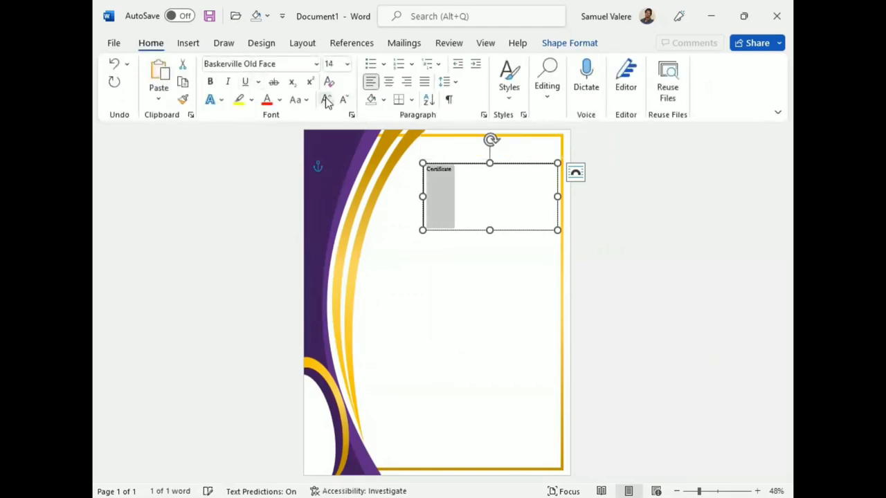
pyautogui.click(325, 99)
pyautogui.click(388, 82)
pyautogui.moveTo(490, 230); pyautogui.dragTo(490, 180)
# - Make the heading UPPERCASE at size 48 and resize its box to fit CERTIFICATE
pyautogui.click(325, 99)
pyautogui.click(325, 99)
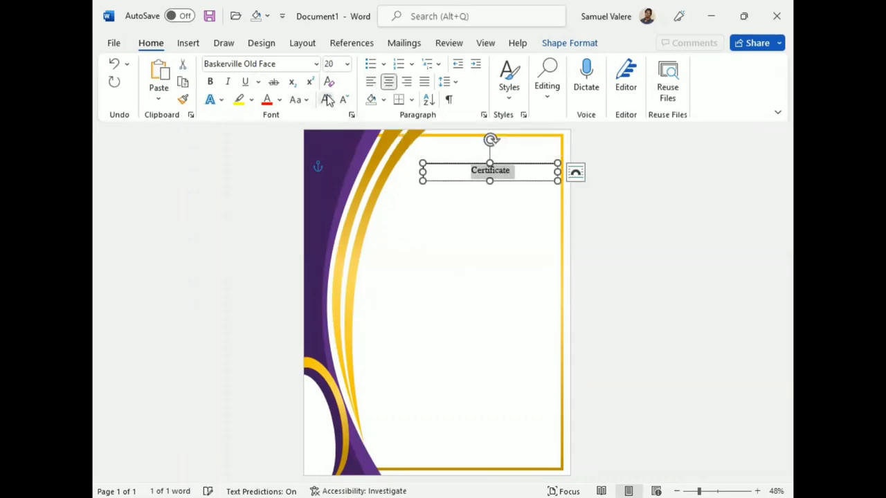
pyautogui.click(325, 99)
pyautogui.click(325, 99)
pyautogui.click(297, 99)
pyautogui.click(328, 158)
pyautogui.click(325, 99)
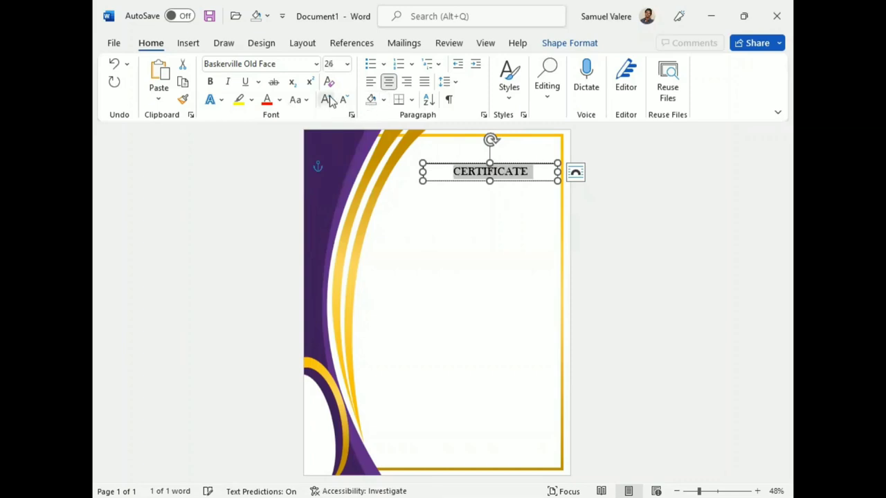
pyautogui.click(325, 99)
pyautogui.click(325, 99)
pyautogui.click(325, 99)
pyautogui.moveTo(490, 182); pyautogui.dragTo(491, 191)
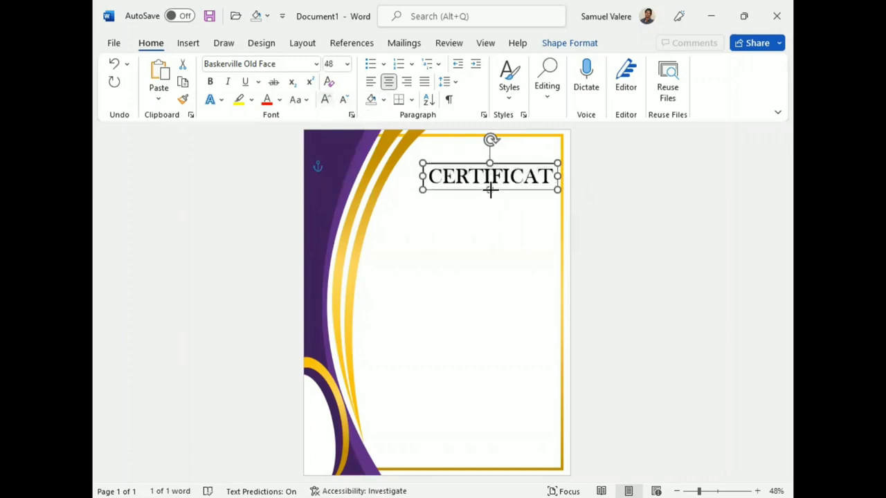
pyautogui.moveTo(421, 177); pyautogui.dragTo(403, 176)
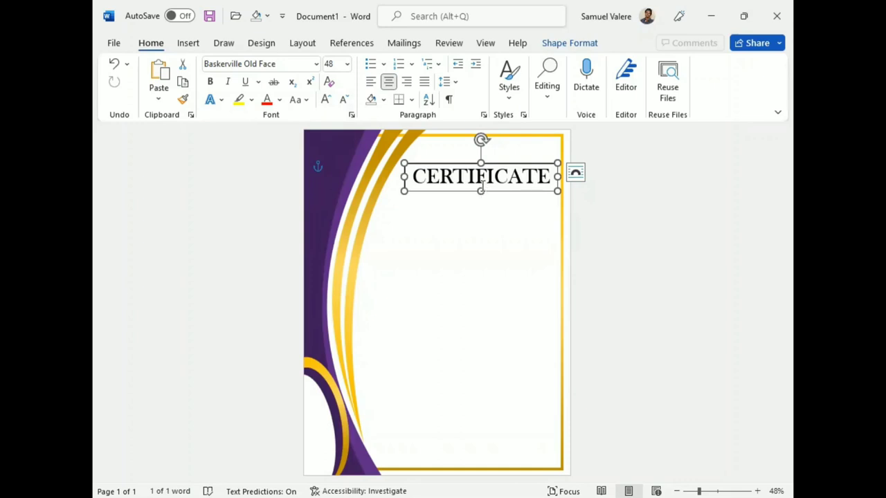
# - Remove the heading box's outline and background fill
pyautogui.click(569, 44)
pyautogui.click(328, 82)
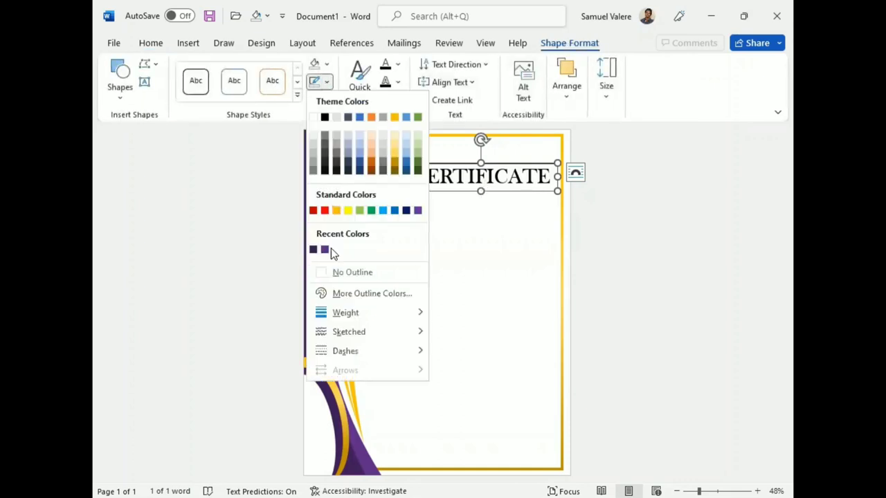
pyautogui.click(320, 274)
pyautogui.click(327, 64)
pyautogui.click(321, 255)
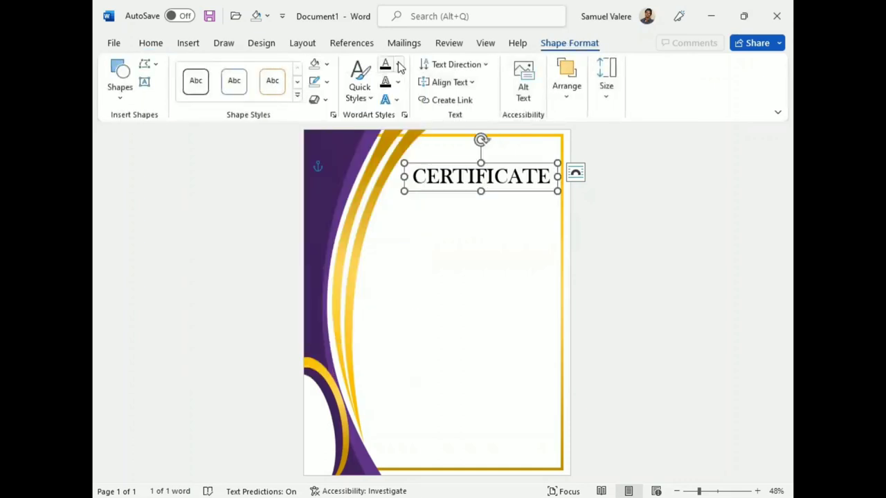
# - Give the CERTIFICATE text a gradient fill, moving the last stop to 82%
pyautogui.click(397, 65)
pyautogui.moveTo(419, 315)
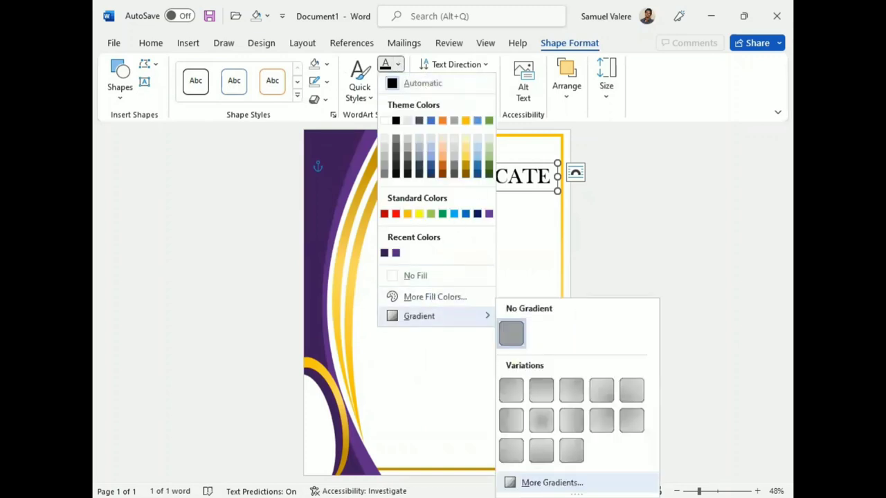
pyautogui.click(554, 480)
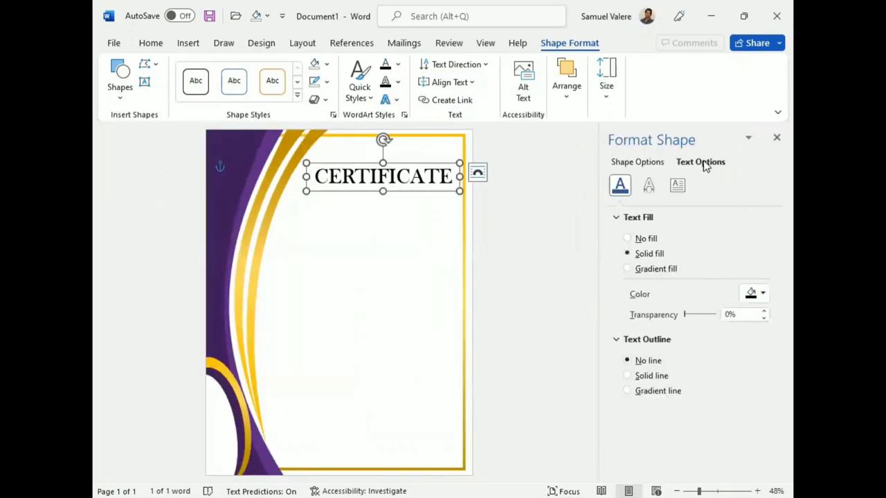
pyautogui.click(640, 271)
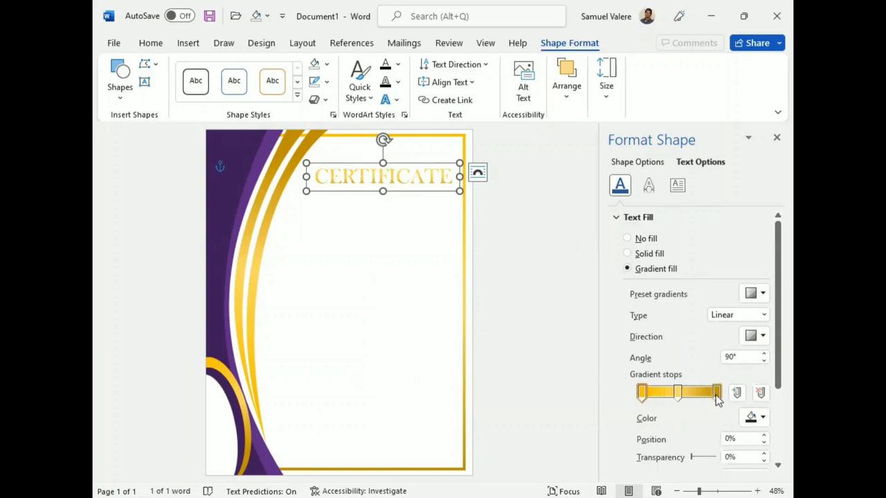
pyautogui.moveTo(716, 392); pyautogui.dragTo(701, 392)
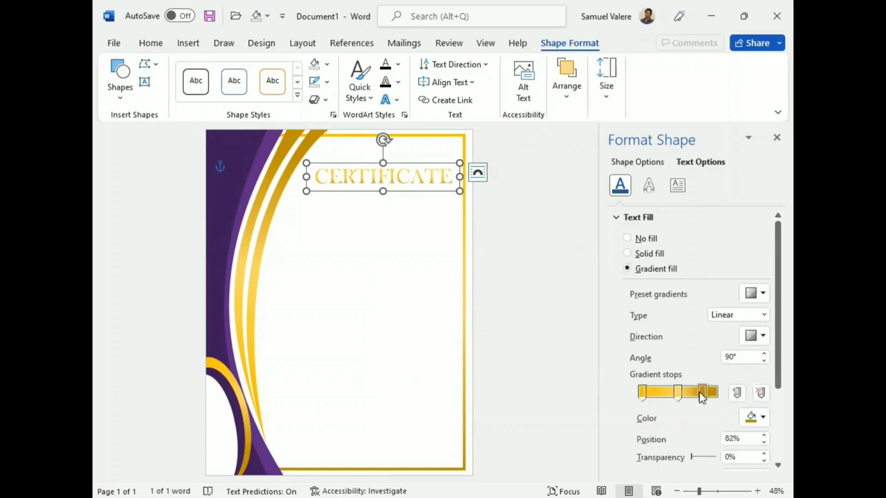
# - Darken the first gradient stop to -24% and lower the middle stop's brightness to 13%
pyautogui.click(642, 393)
pyautogui.scroll(-3, 725, 409)
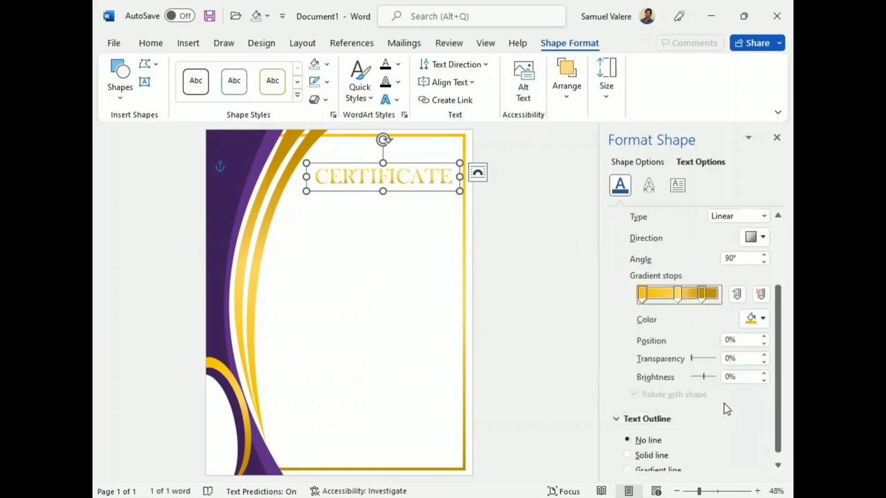
pyautogui.click(765, 380)
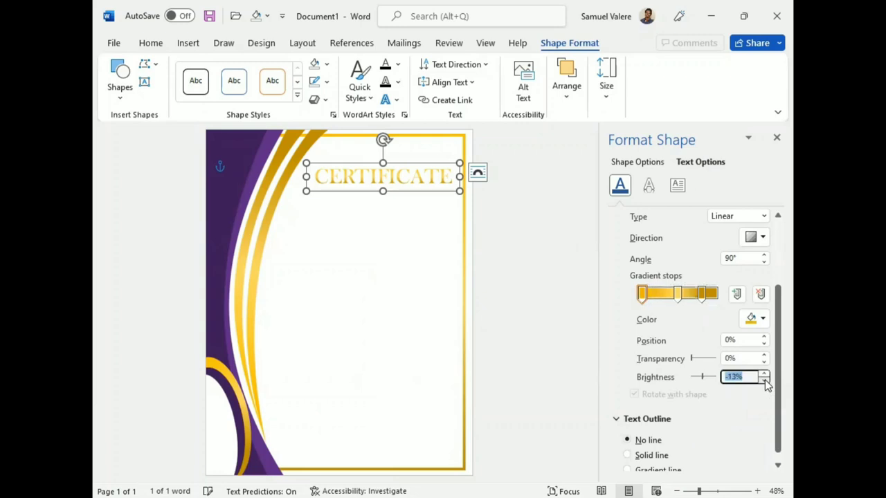
pyautogui.click(765, 380)
pyautogui.click(677, 293)
pyautogui.click(764, 380)
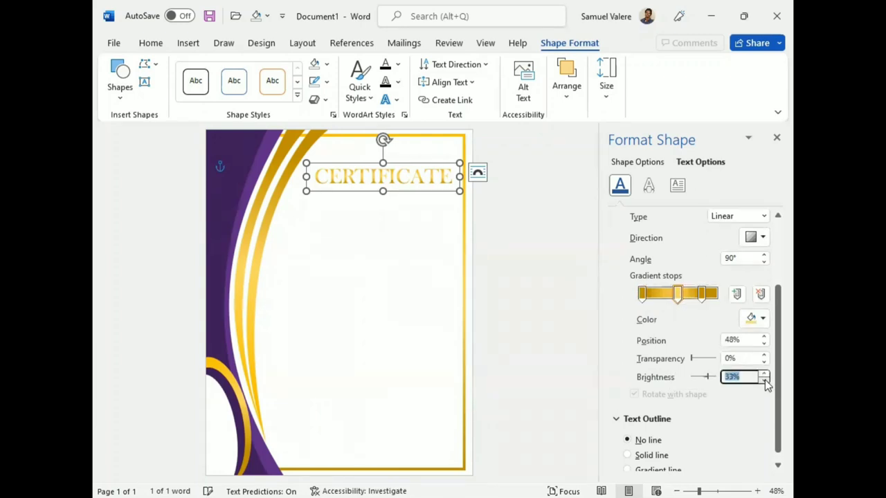
pyautogui.click(765, 380)
pyautogui.click(764, 380)
pyautogui.click(764, 380)
pyautogui.click(764, 380)
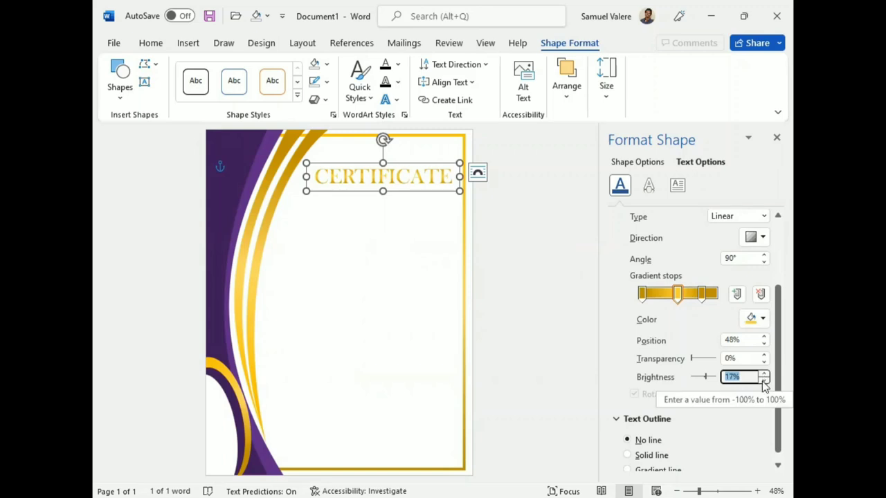
pyautogui.click(765, 379)
pyautogui.moveTo(400, 182); pyautogui.dragTo(391, 179)
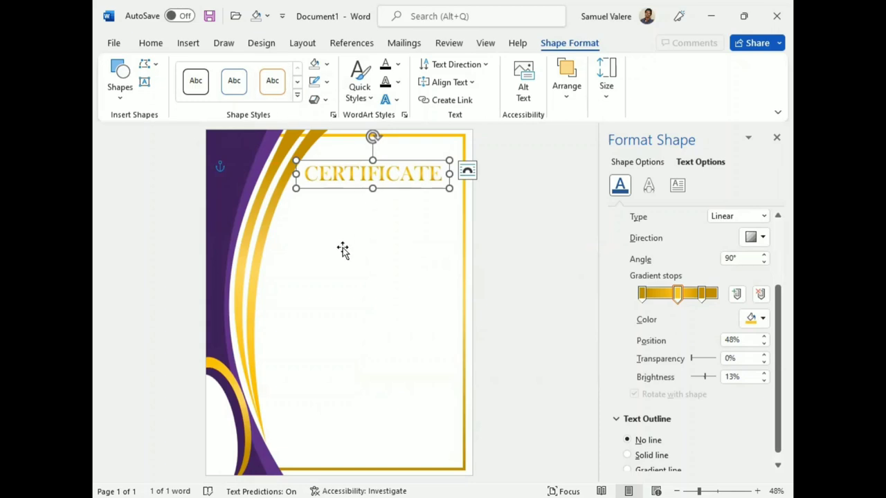
# - Duplicate the heading box just below it and replace the text with 'of appreciation'
pyautogui.moveTo(367, 188); pyautogui.dragTo(361, 206)
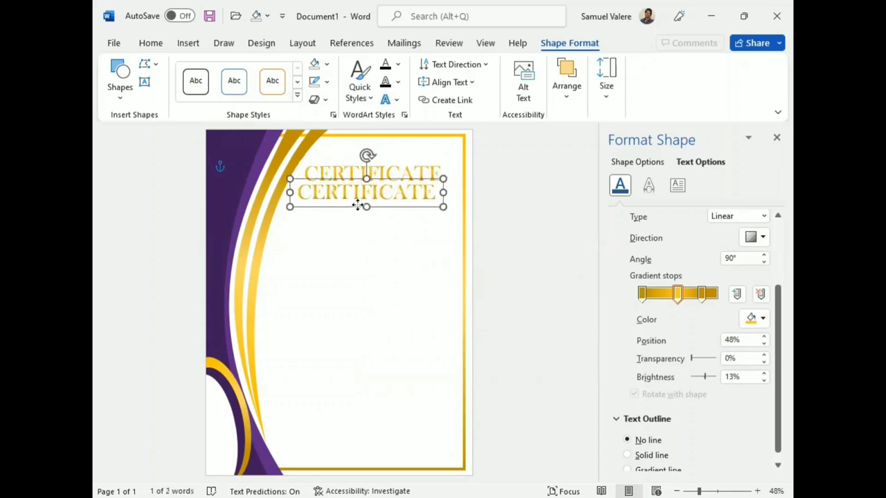
pyautogui.doubleClick(363, 192)
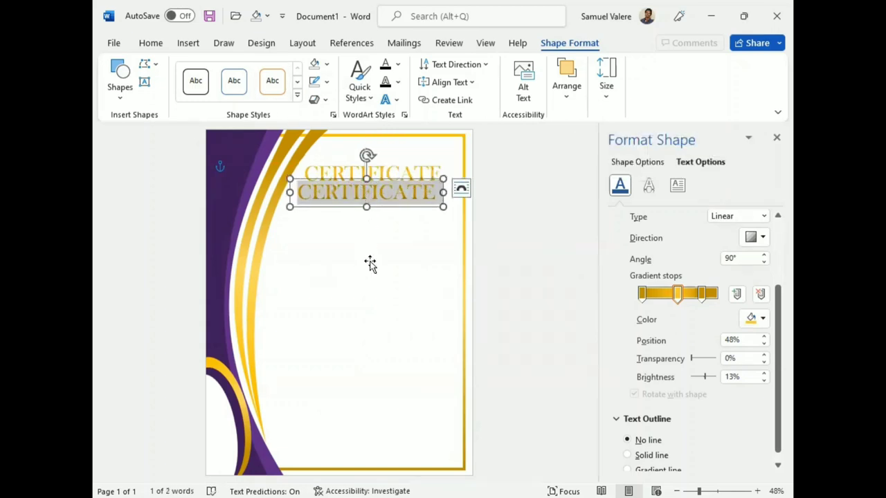
pyautogui.write('of')
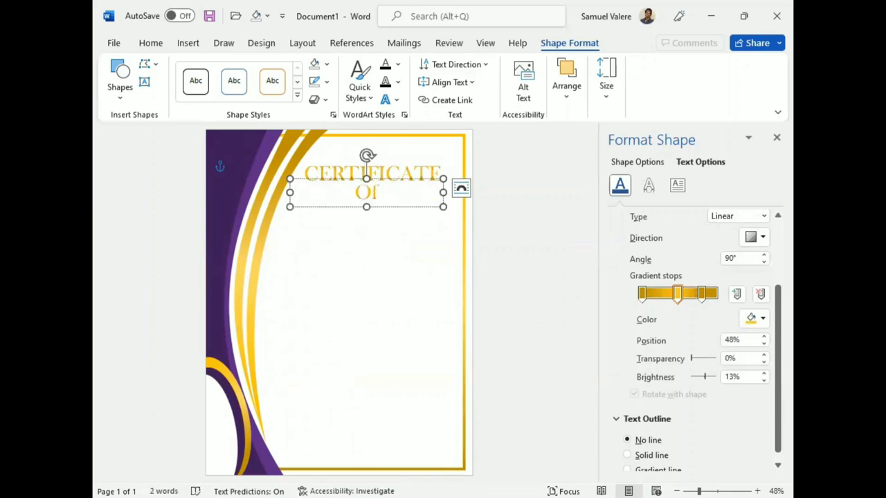
pyautogui.write(' appre')
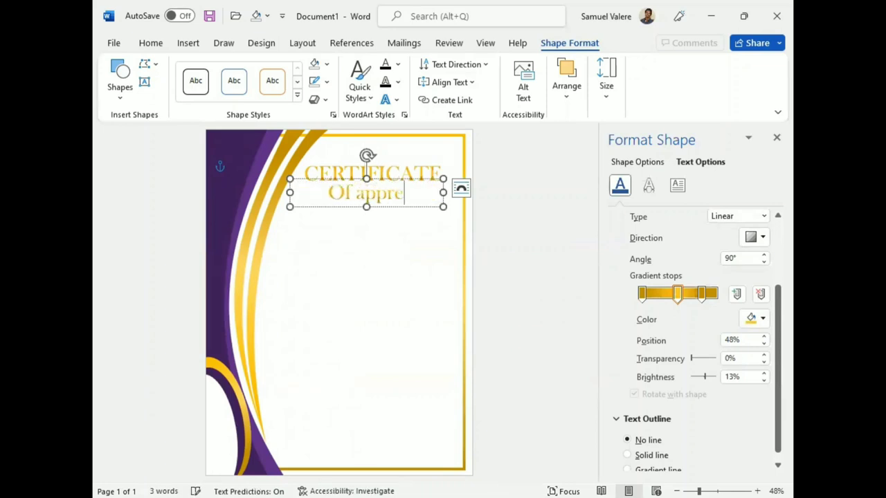
pyautogui.write('ciation')
# - Make the subtitle UPPERCASE at font size 26
pyautogui.moveTo(431, 194); pyautogui.dragTo(299, 194)
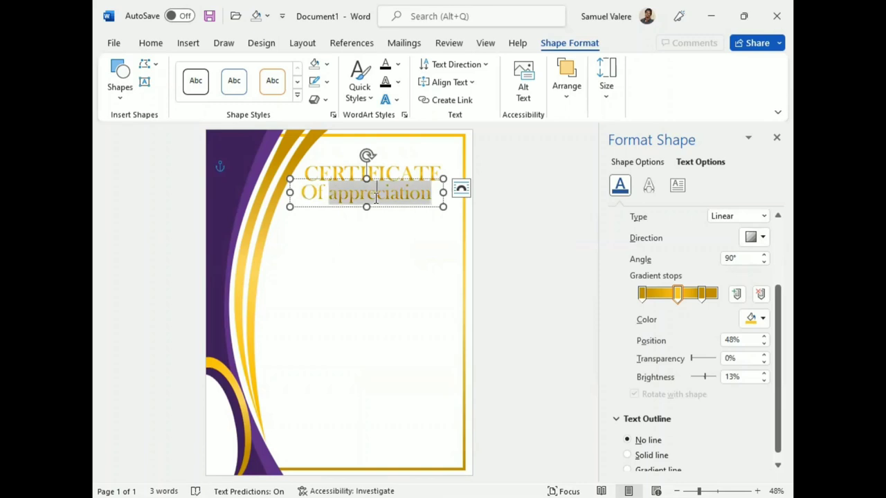
pyautogui.click(151, 43)
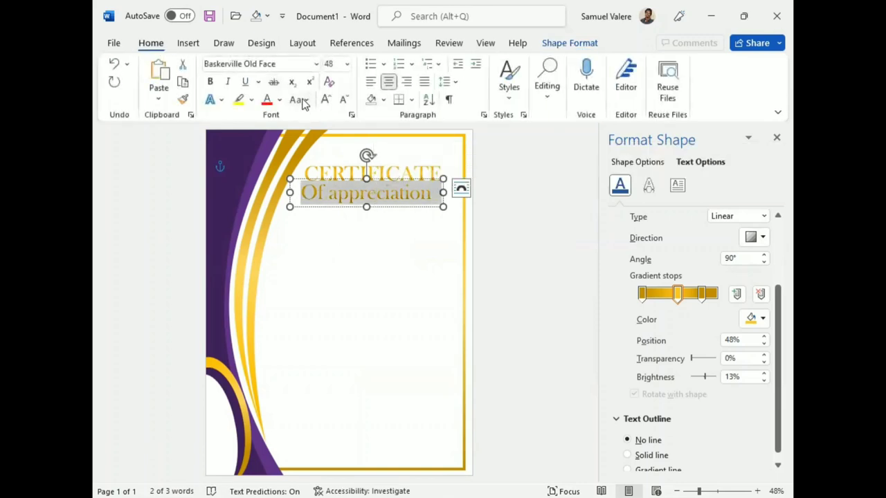
pyautogui.click(302, 100)
pyautogui.click(336, 154)
pyautogui.click(343, 99)
pyautogui.click(344, 99)
pyautogui.click(344, 99)
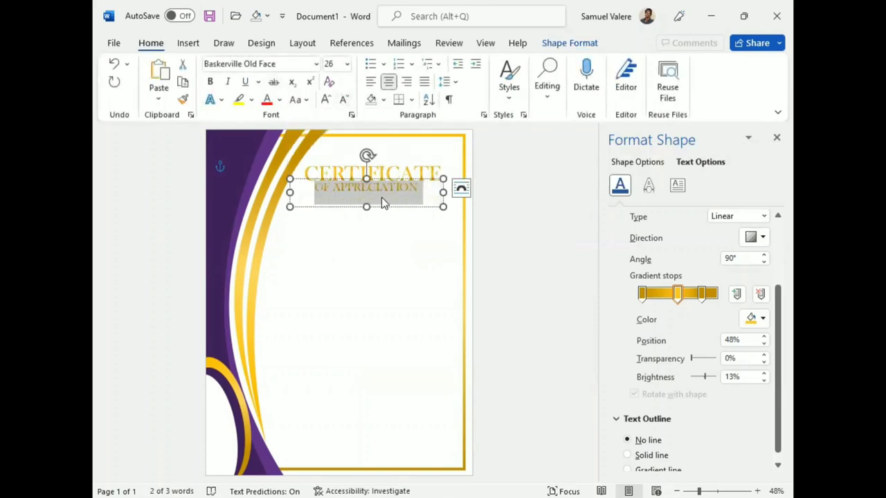
pyautogui.click(364, 205)
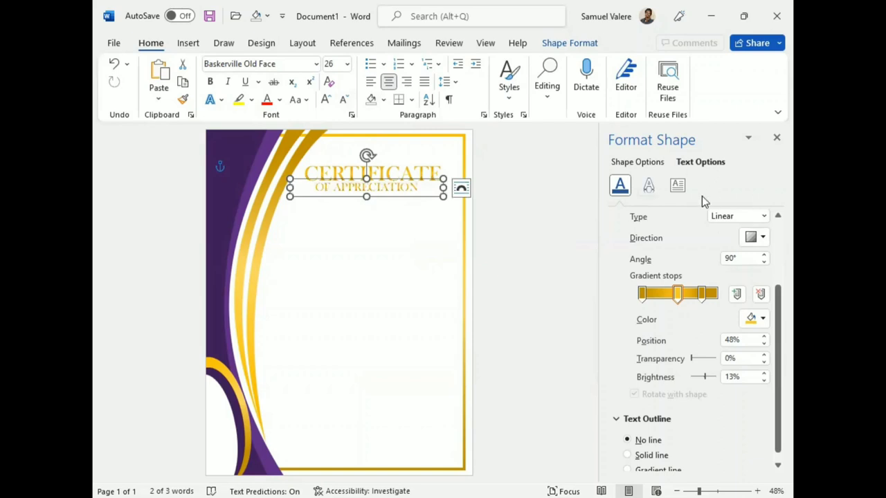
# - Colour the subtitle text solid black, narrow its box to fit, and nudge it down
pyautogui.click(777, 138)
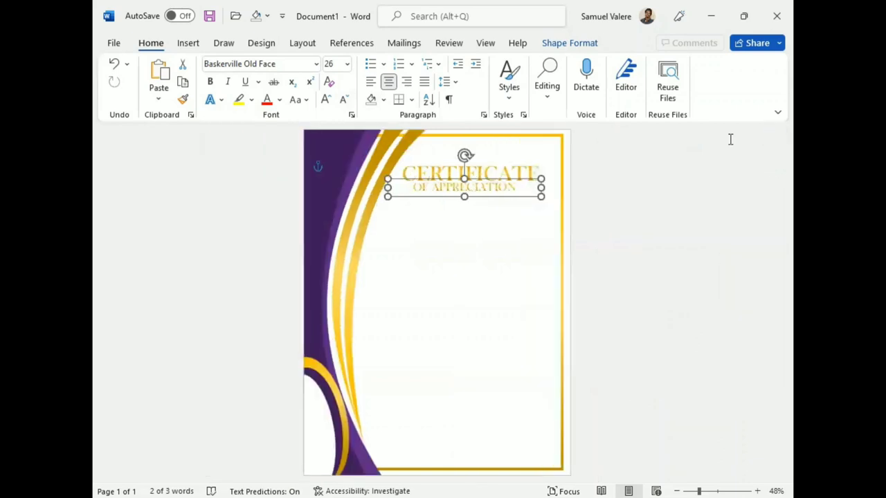
pyautogui.moveTo(413, 186); pyautogui.dragTo(519, 187)
pyautogui.click(566, 44)
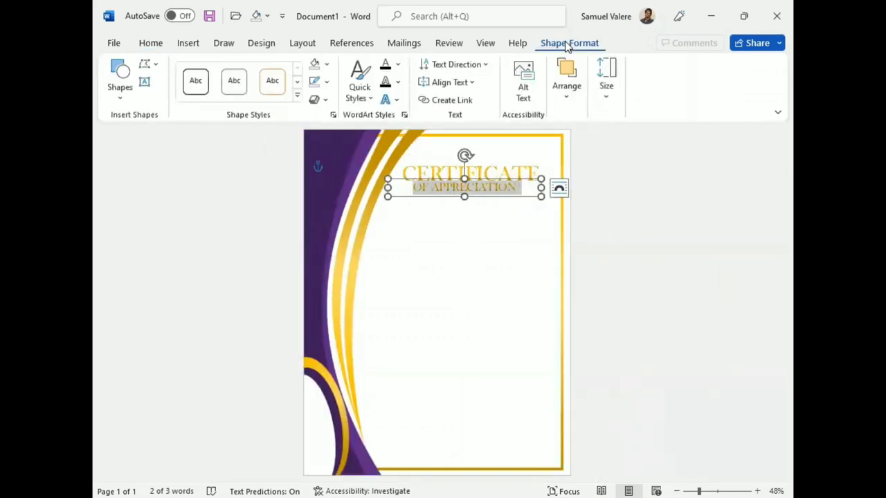
pyautogui.click(385, 81)
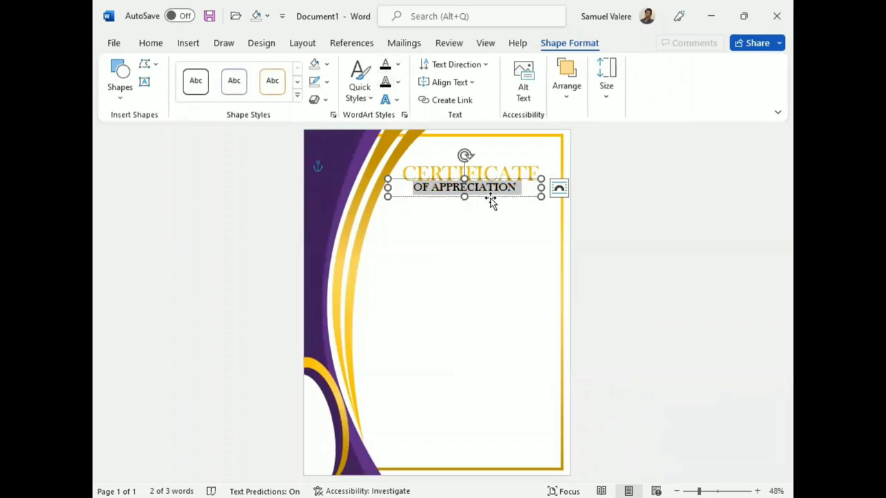
pyautogui.moveTo(541, 187); pyautogui.dragTo(467, 198)
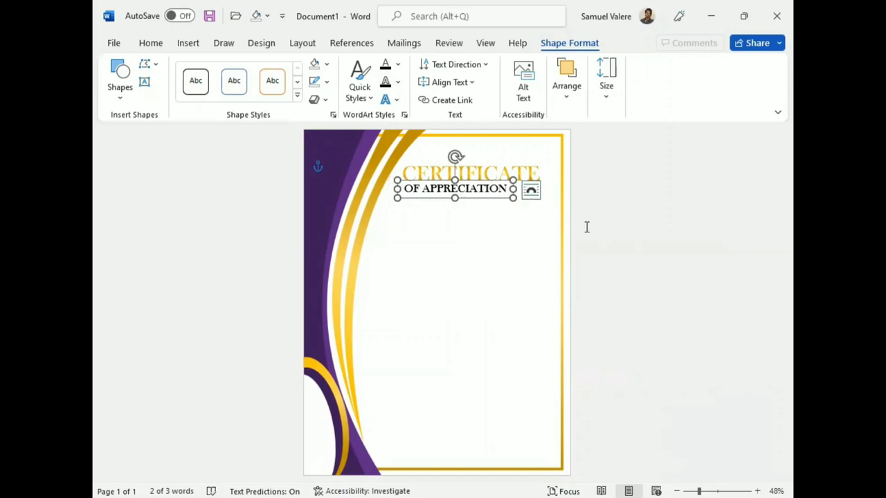
pyautogui.press('Down')
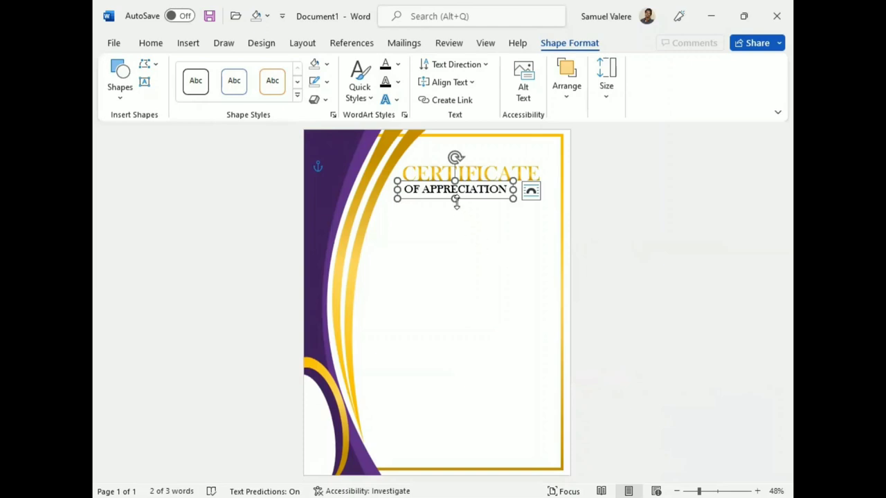
# - Duplicate the subtitle box below it and type 'This Certificate Is Proudly Presented To'
pyautogui.moveTo(456, 201)
pyautogui.mouseDown()
pyautogui.moveTo(458, 230)
pyautogui.moveTo(460, 222)
pyautogui.mouseUp()
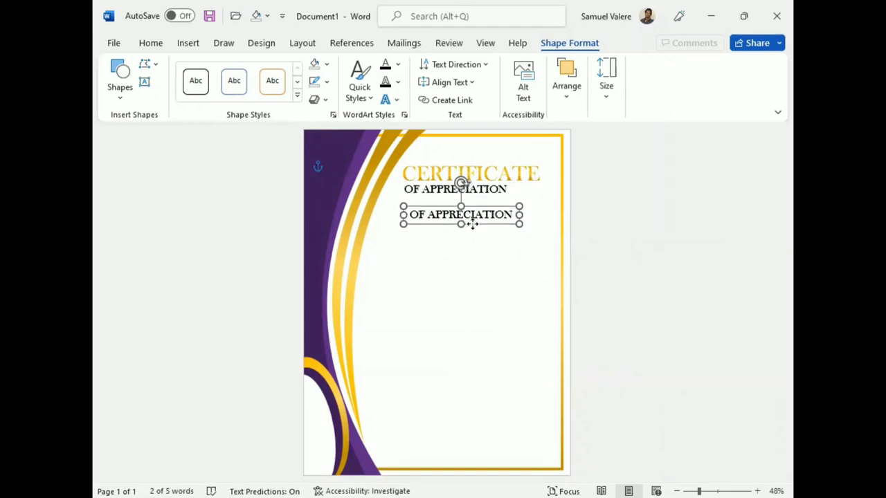
pyautogui.tripleClick(463, 219)
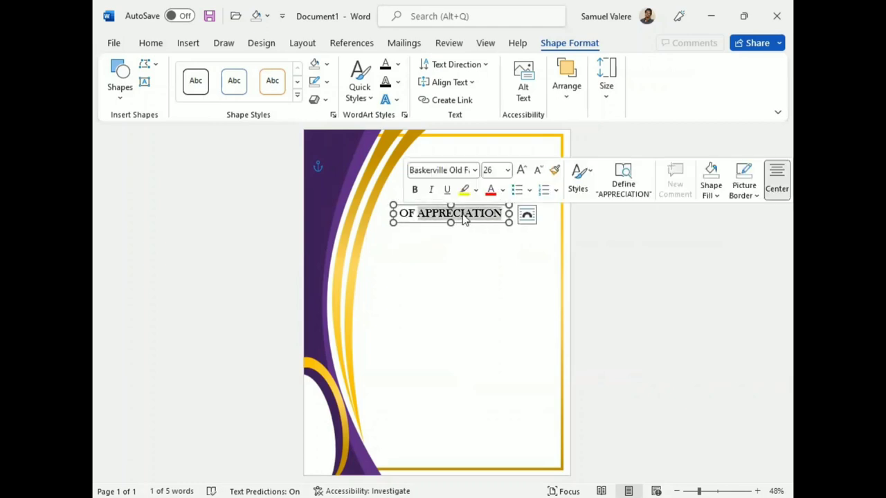
pyautogui.write('This C')
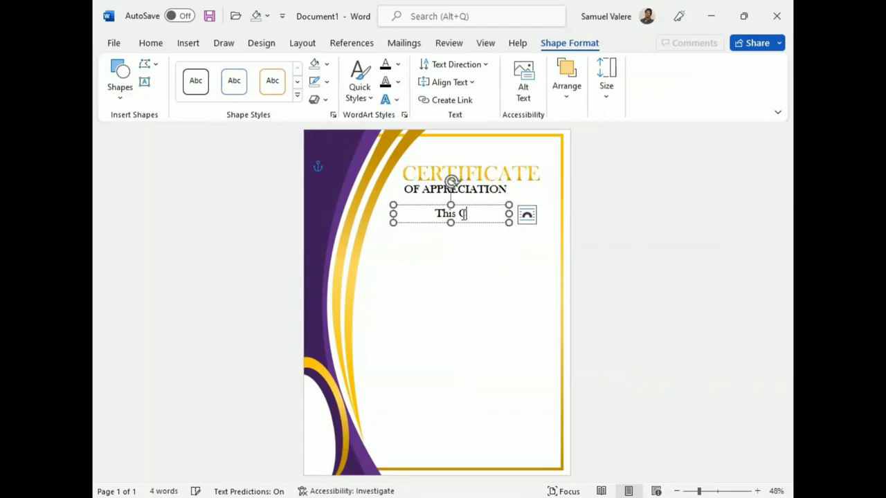
pyautogui.write('ertificate')
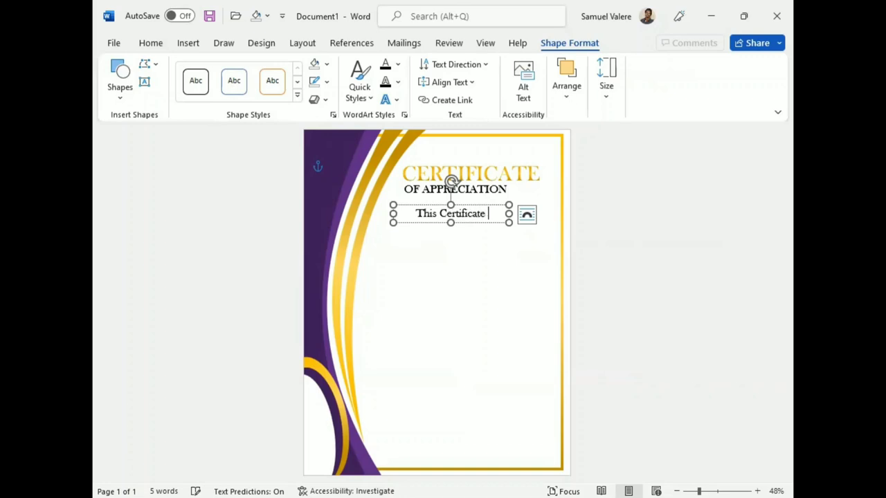
pyautogui.write(' Is Prese')
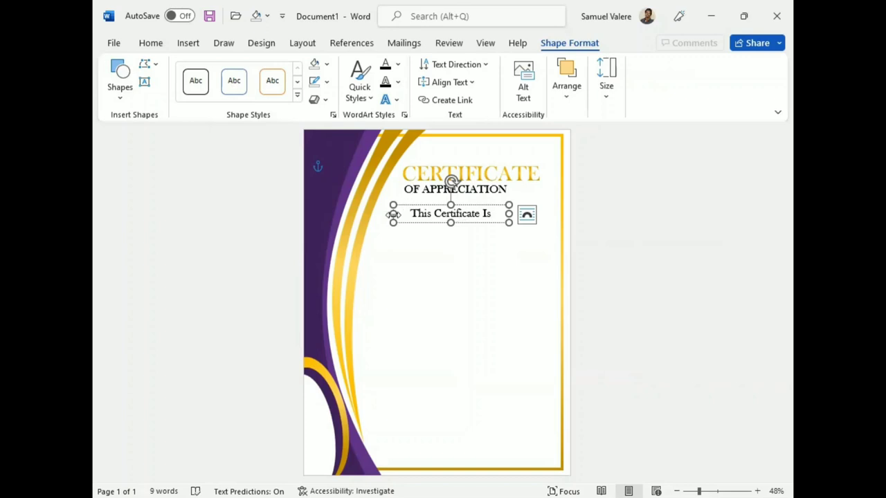
# - Widen the presentation line box and nudge it into centred alignment beneath the subtitle
pyautogui.moveTo(393, 213); pyautogui.dragTo(347, 214)
pyautogui.moveTo(509, 214); pyautogui.dragTo(538, 209)
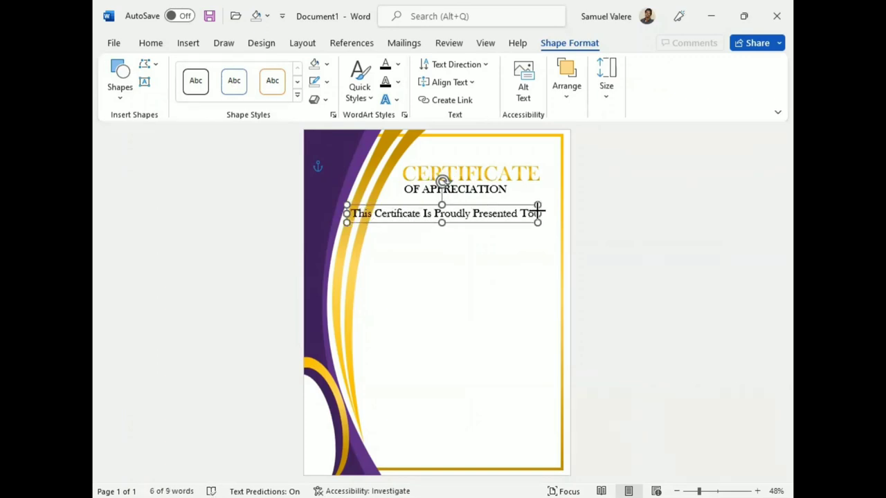
pyautogui.moveTo(432, 223); pyautogui.dragTo(443, 220)
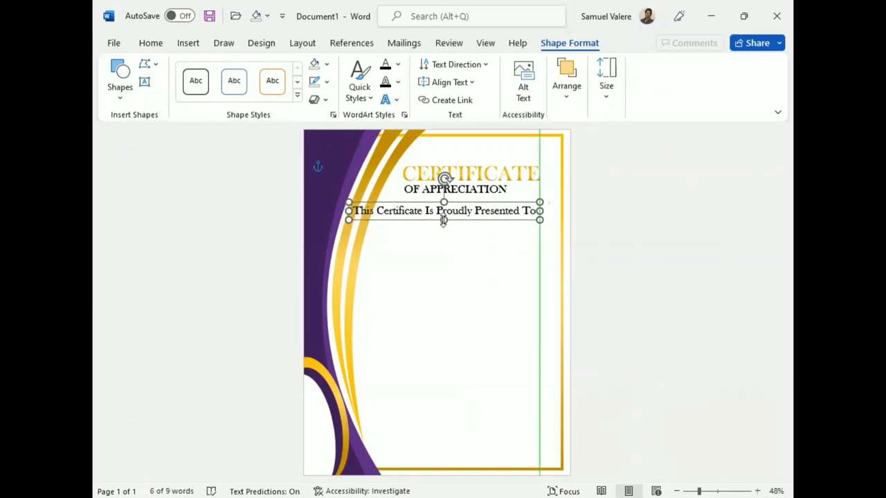
pyautogui.press('Right')
pyautogui.press('Right')
pyautogui.press('Right')
pyautogui.press('Right')
pyautogui.press('Right')
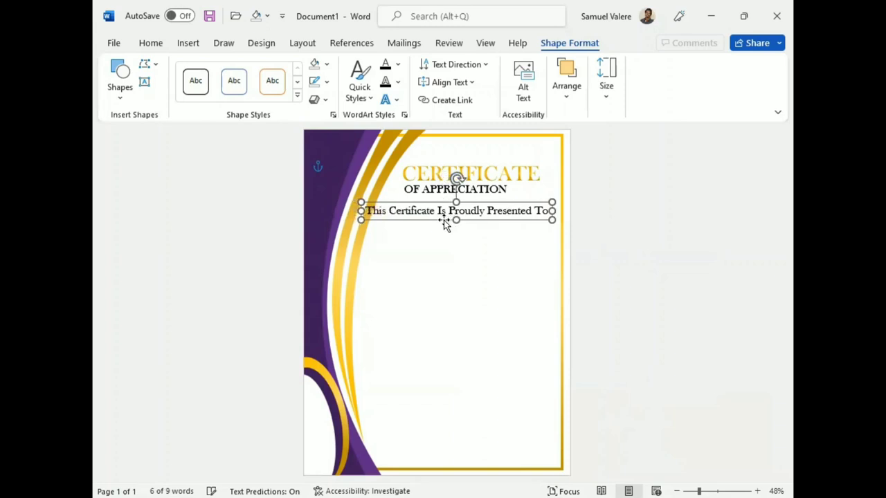
pyautogui.press('Right')
pyautogui.press('Right')
pyautogui.press('Right')
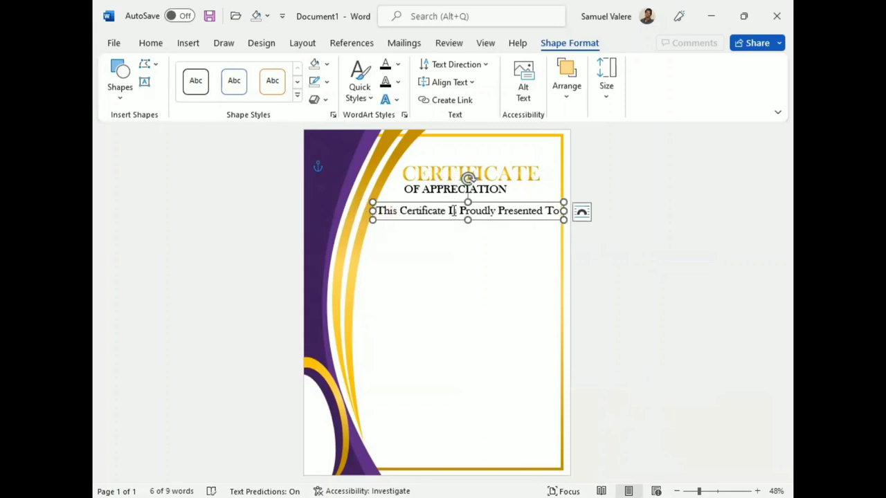
pyautogui.tripleClick(454, 211)
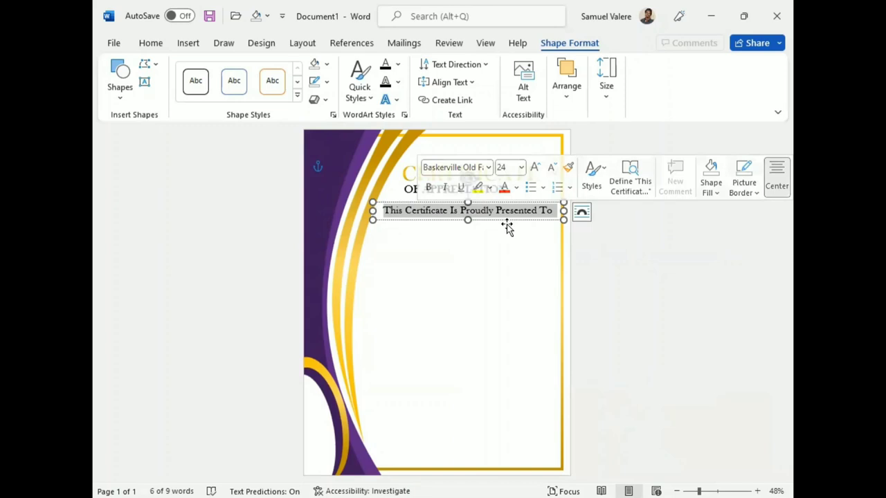
pyautogui.moveTo(488, 221); pyautogui.dragTo(488, 224)
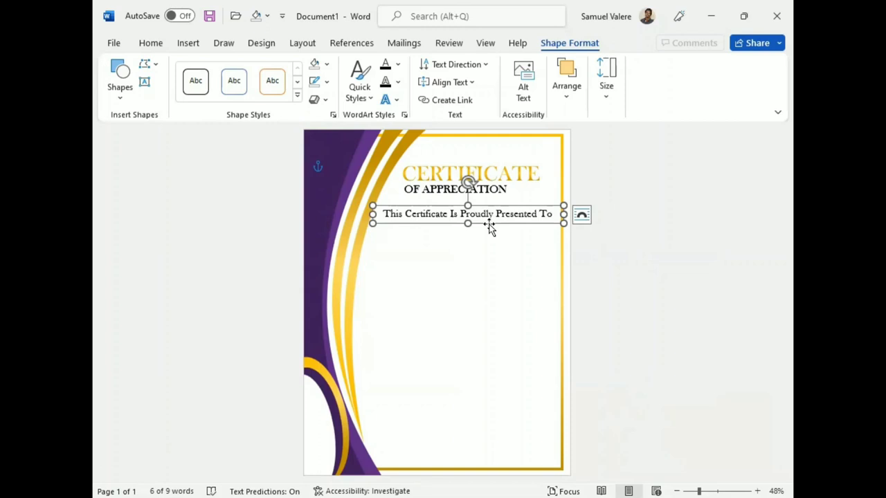
pyautogui.moveTo(489, 229); pyautogui.dragTo(489, 228)
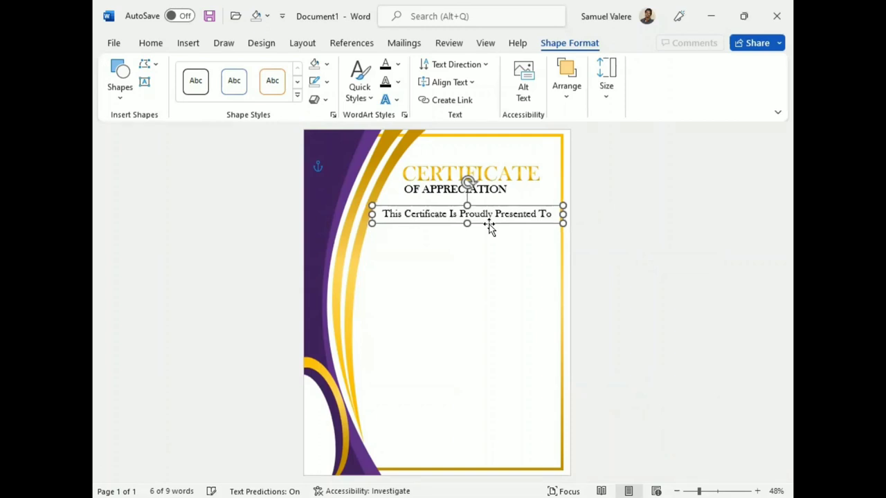
pyautogui.click(460, 160)
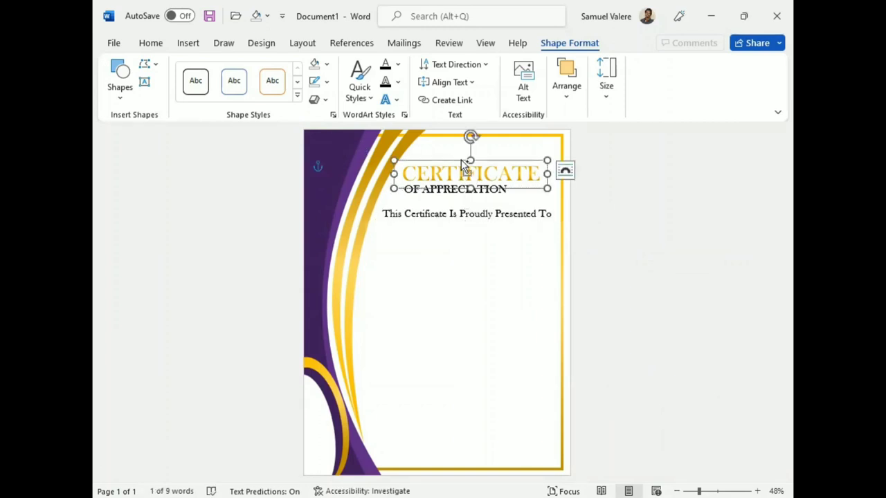
# - Paste a copy of the heading box below the presentation line and type the recipient's name
pyautogui.hotkey('ctrl', 'v')
pyautogui.moveTo(490, 198); pyautogui.dragTo(473, 251)
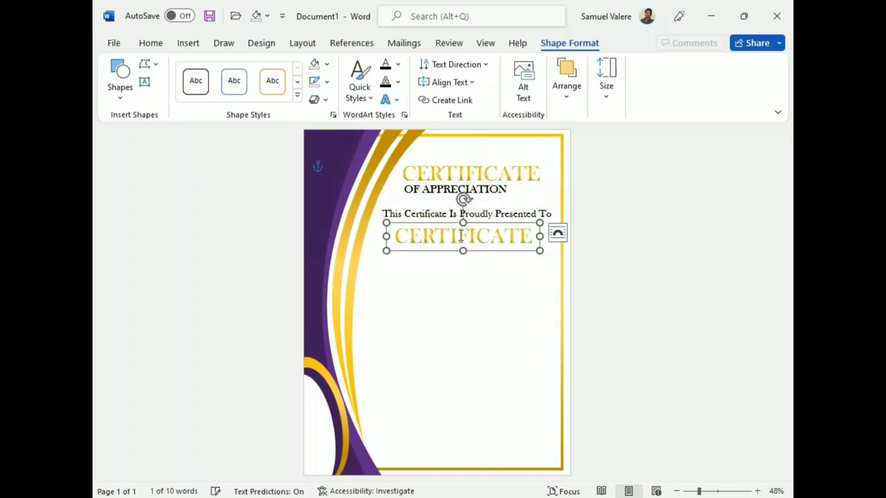
pyautogui.doubleClick(458, 235)
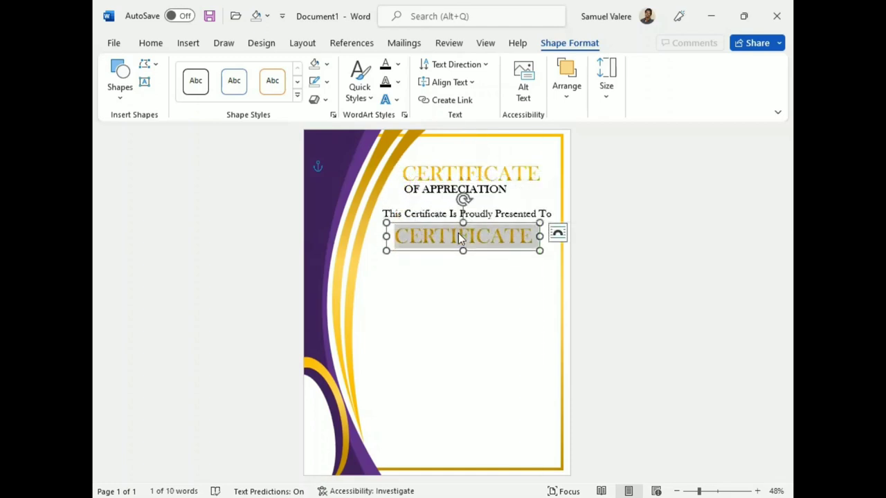
pyautogui.write('Gabriella')
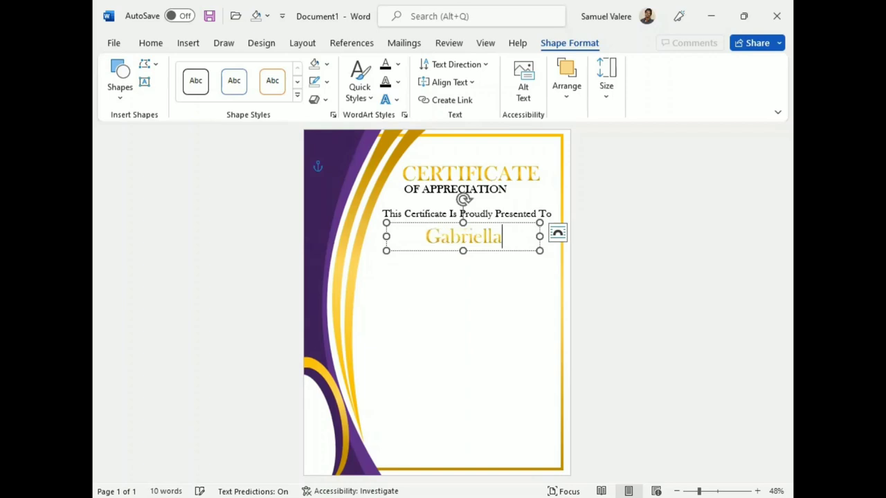
pyautogui.write(' Grace')
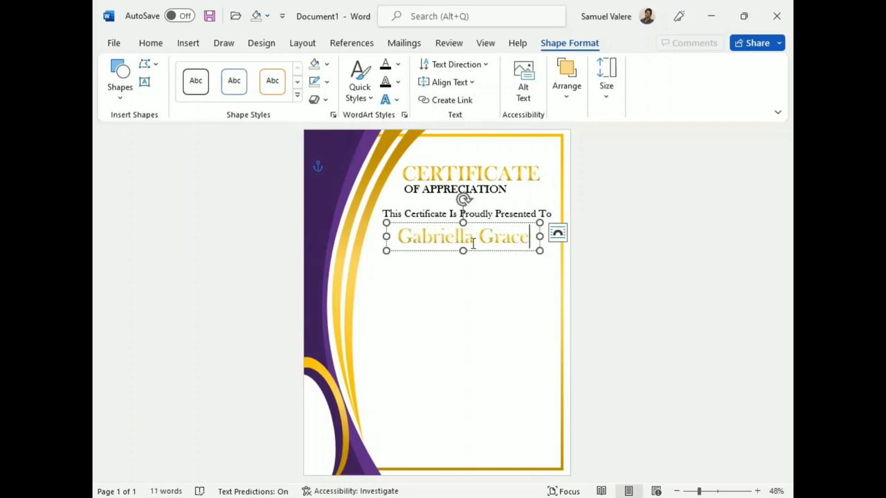
# - Set the recipient name's font to Vivaldi
pyautogui.tripleClick(469, 237)
pyautogui.click(150, 43)
pyautogui.click(288, 65)
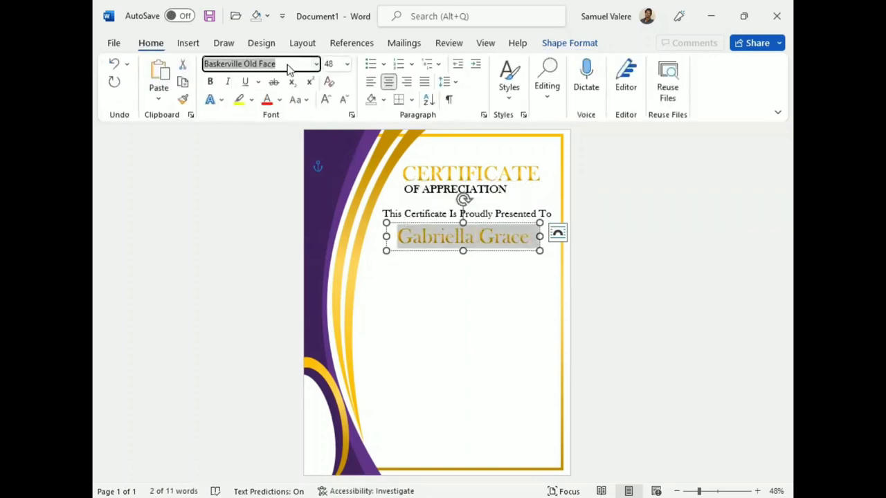
pyautogui.write('Vivaldi')
pyautogui.press('Return')
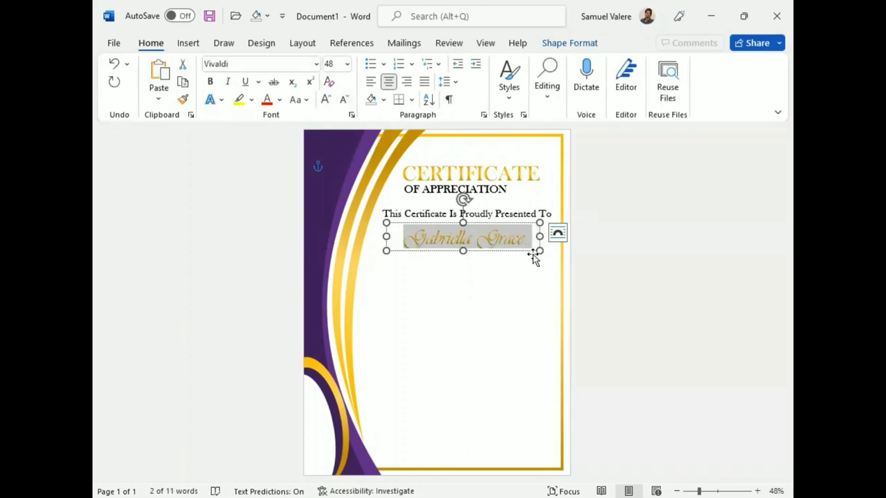
# - Enlarge and widen the name box, and set the name to size 80 on one line
pyautogui.moveTo(538, 251); pyautogui.dragTo(539, 262)
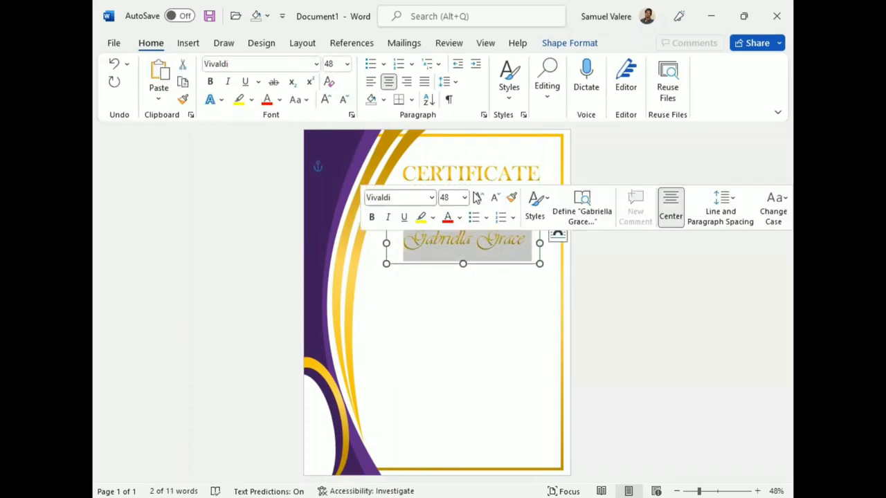
pyautogui.doubleClick(479, 198)
pyautogui.click(479, 197)
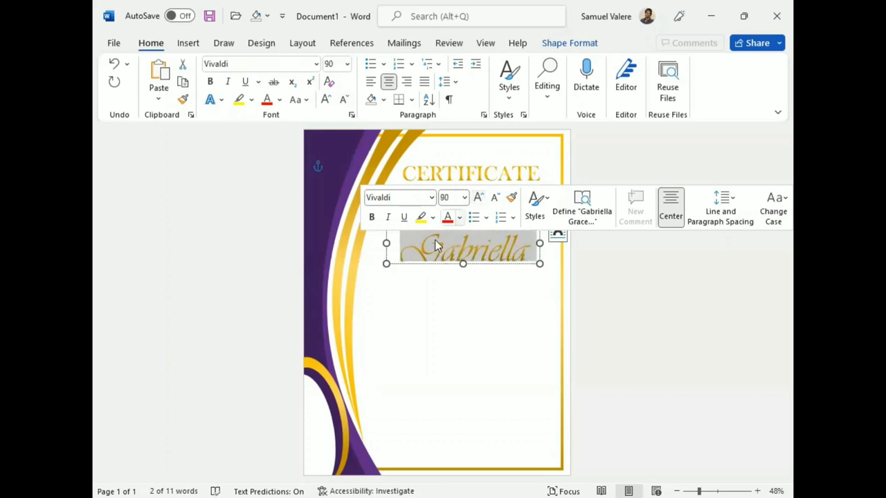
pyautogui.moveTo(386, 243); pyautogui.dragTo(322, 249)
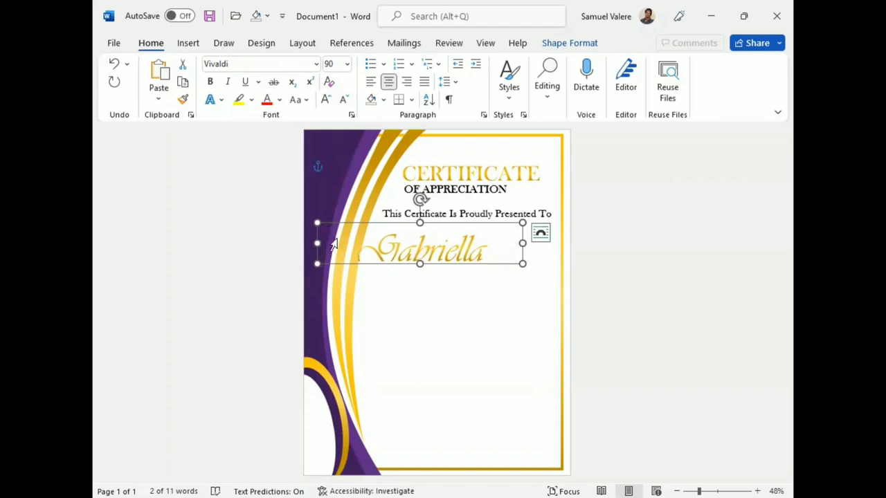
pyautogui.moveTo(522, 243)
pyautogui.mouseDown()
pyautogui.moveTo(573, 247)
pyautogui.moveTo(560, 247)
pyautogui.mouseUp()
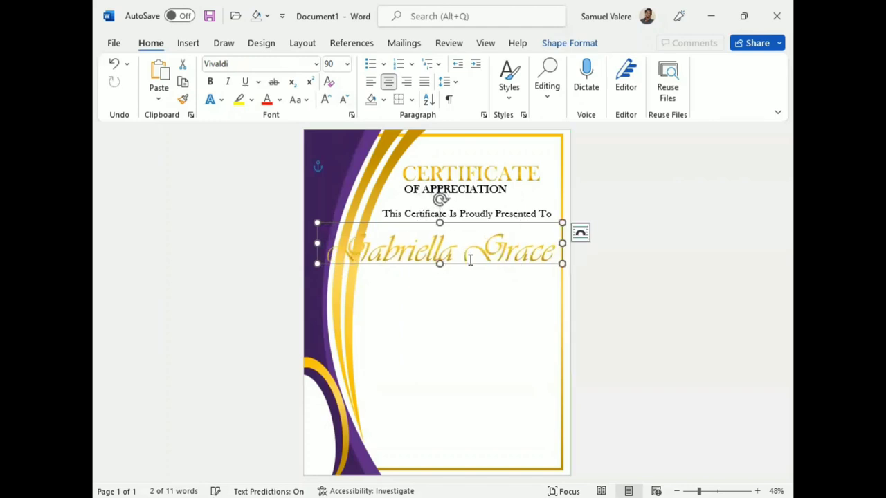
pyautogui.tripleClick(440, 253)
pyautogui.write('80')
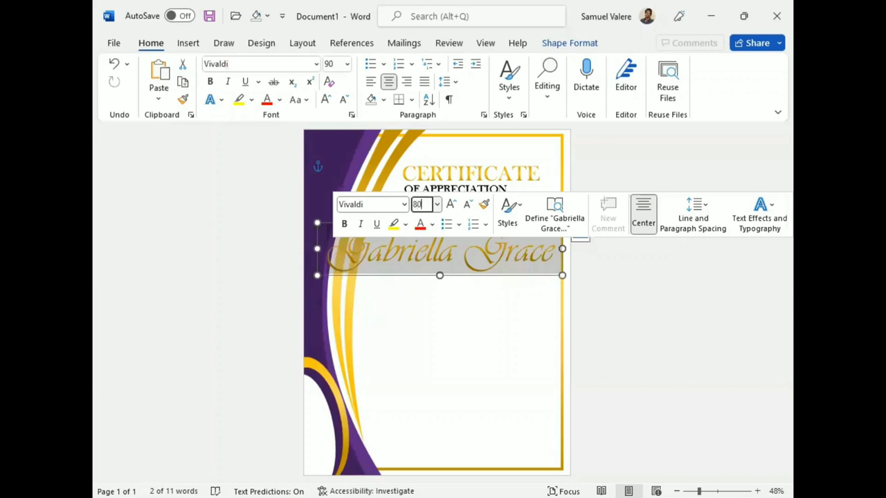
pyautogui.press('Return')
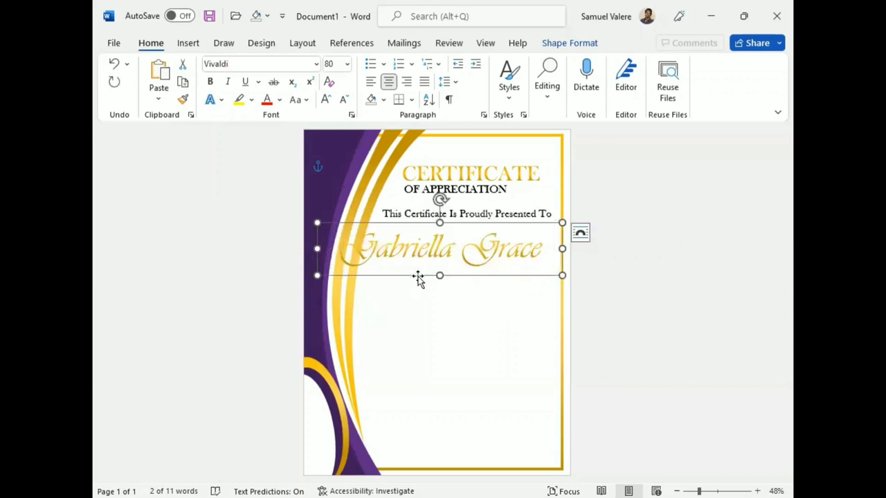
# - Nudge the name box right and reduce the name to size 75
pyautogui.moveTo(414, 277); pyautogui.dragTo(418, 276)
pyautogui.press('Right')
pyautogui.press('Right')
pyautogui.press('Right')
pyautogui.press('Right')
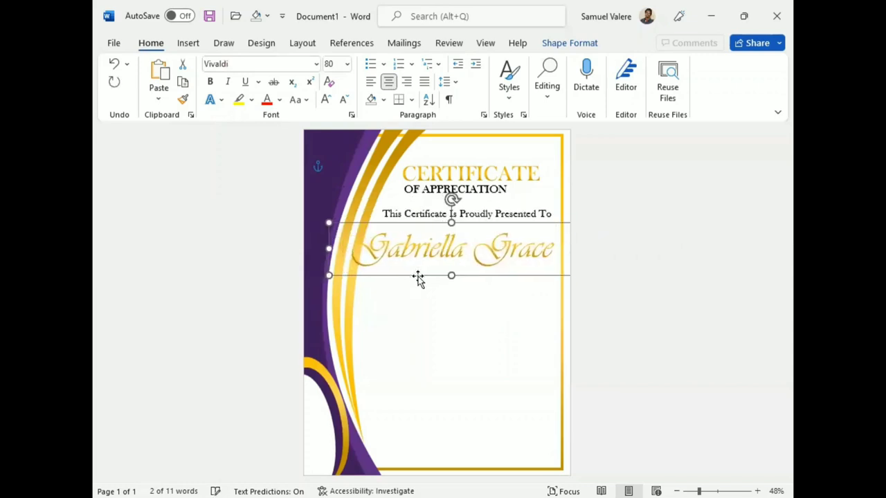
pyautogui.press('Right')
pyautogui.press('Right')
pyautogui.press('Right')
pyautogui.tripleClick(413, 250)
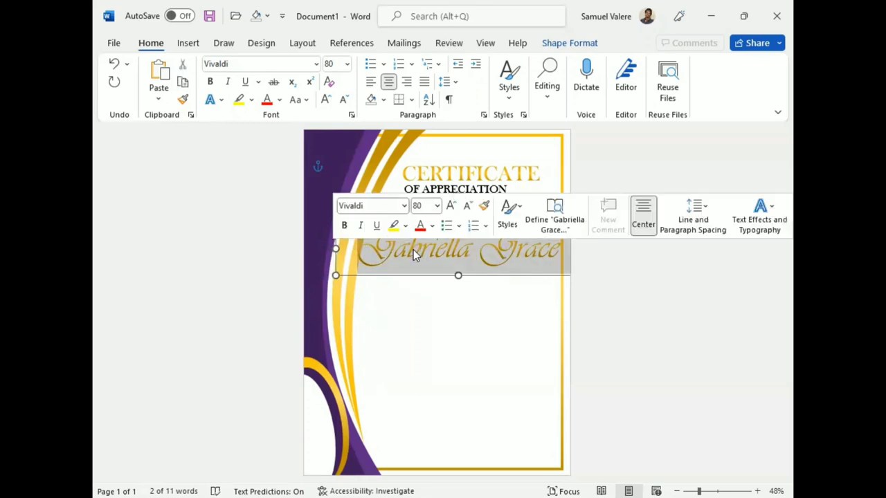
pyautogui.click(422, 206)
pyautogui.write('75')
pyautogui.press('Return')
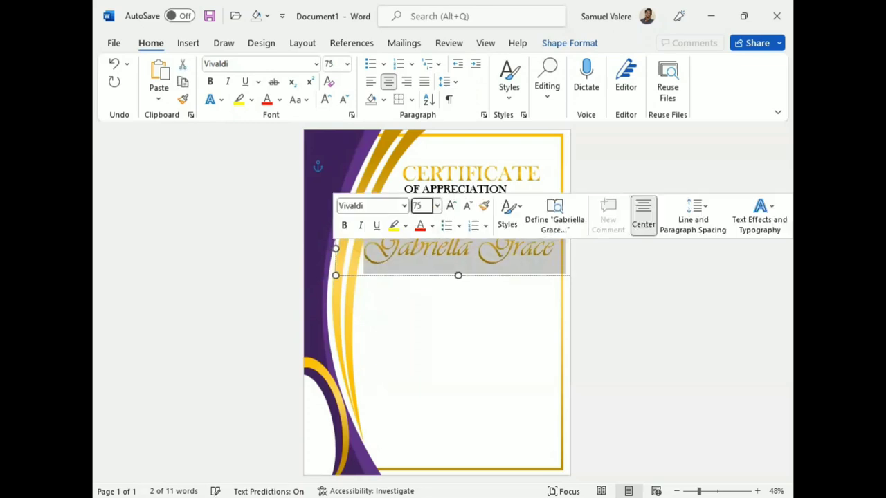
# - Nudge the name box up and shorten it from the bottom
pyautogui.click(431, 276)
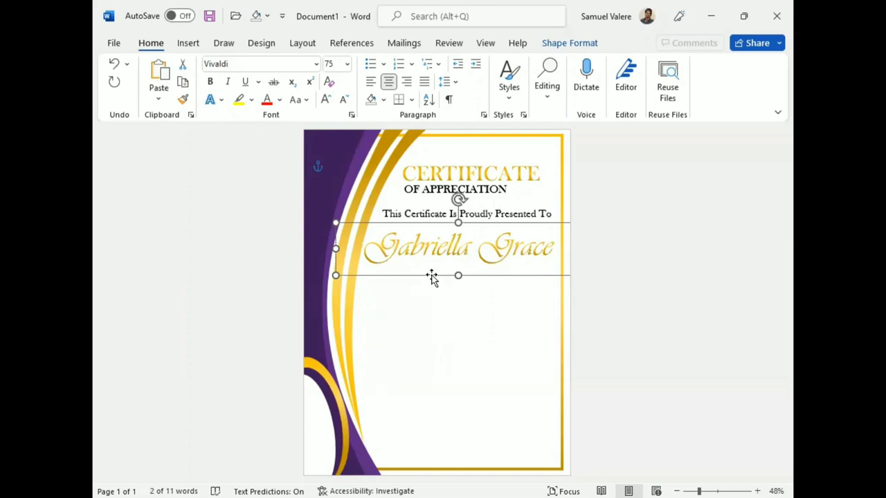
pyautogui.press('Up')
pyautogui.press('Up')
pyautogui.press('Up')
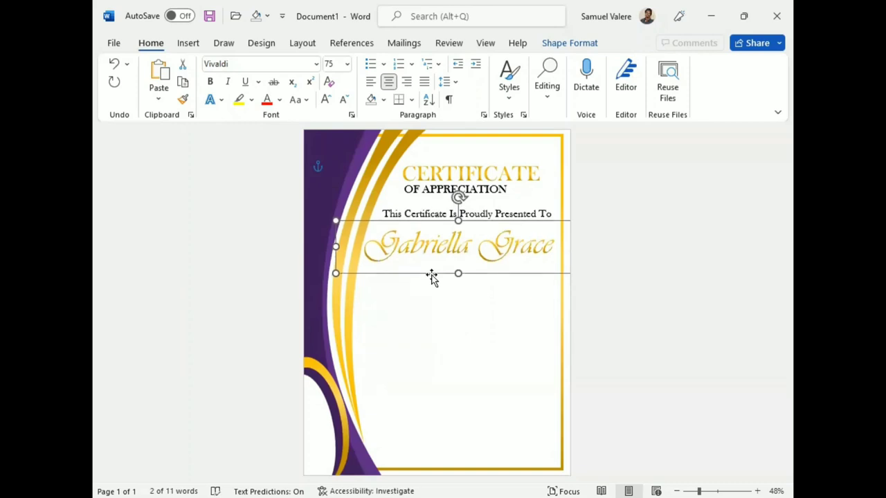
pyautogui.press('Up')
pyautogui.press('Up')
pyautogui.press('Up')
pyautogui.press('Up')
pyautogui.press('Up')
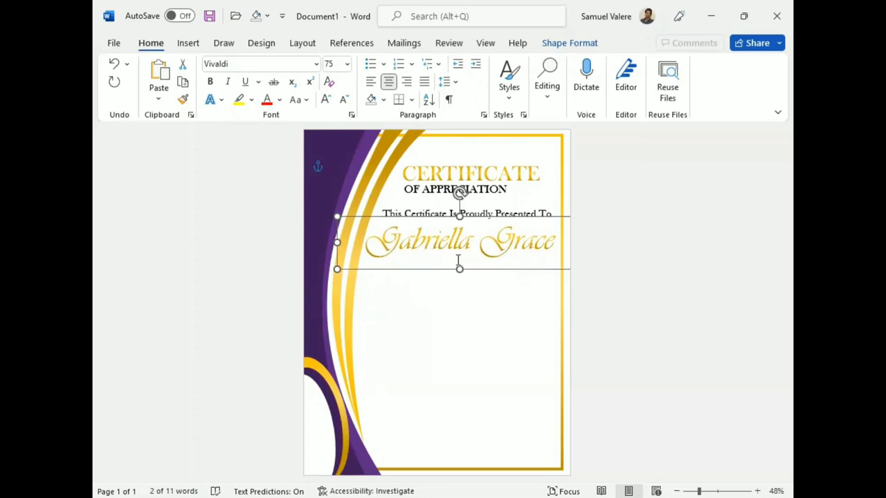
pyautogui.moveTo(458, 269); pyautogui.dragTo(458, 263)
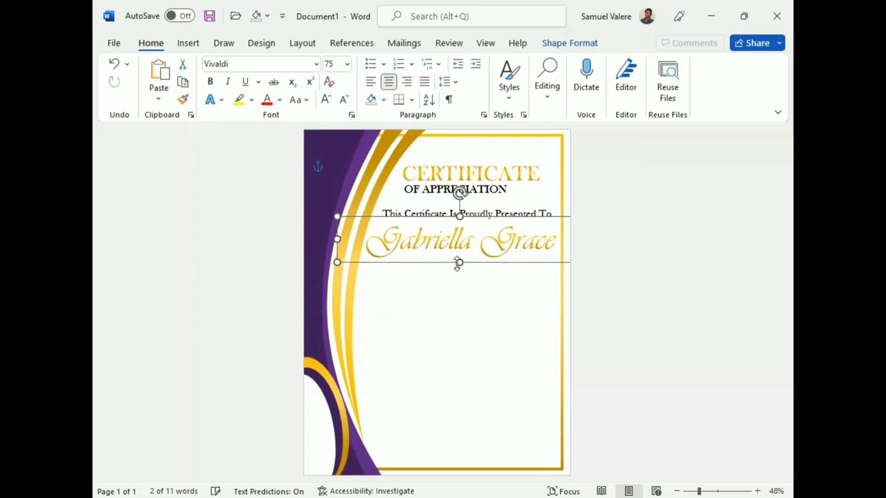
# - Change the recipient name's text colour from gold to black
pyautogui.tripleClick(434, 256)
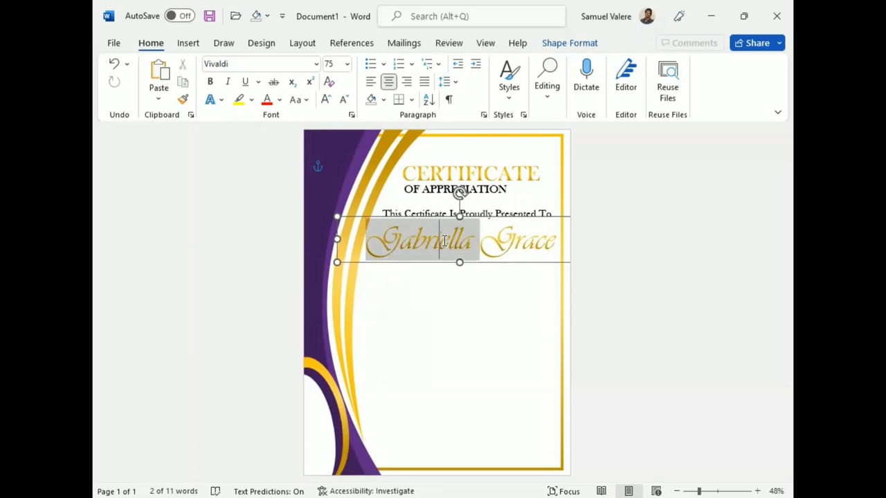
pyautogui.click(460, 218)
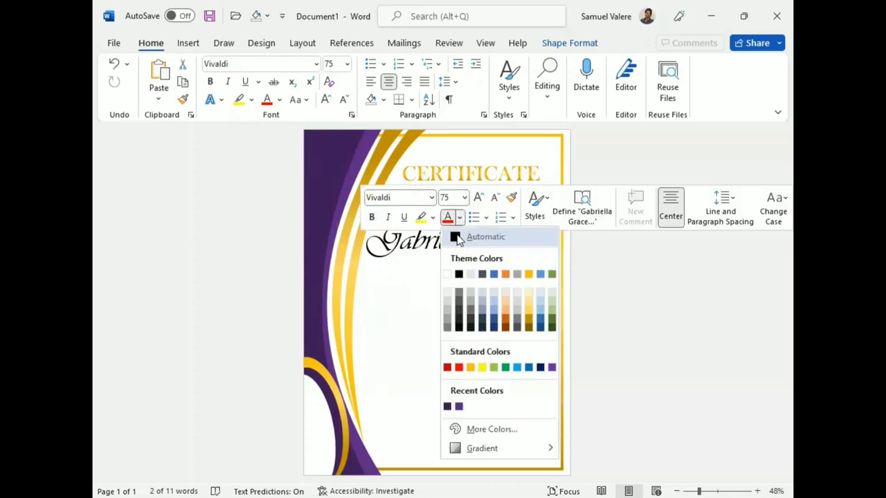
pyautogui.click(458, 237)
pyautogui.click(493, 173)
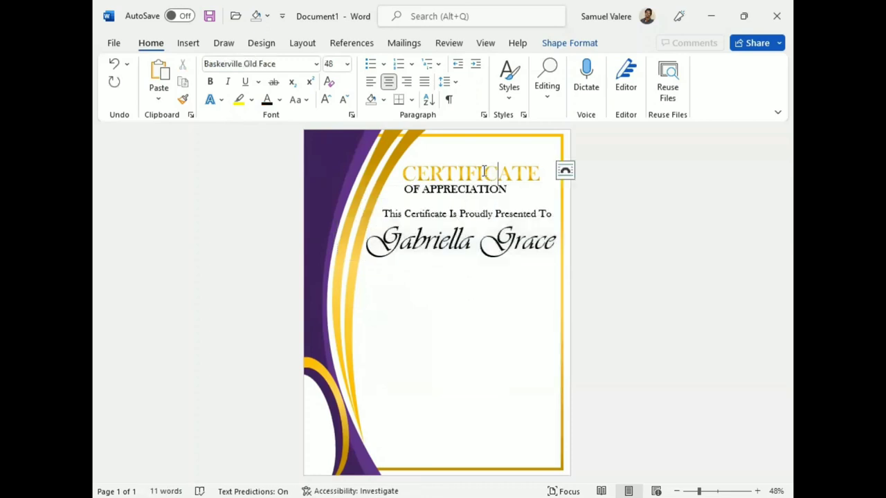
pyautogui.click(568, 43)
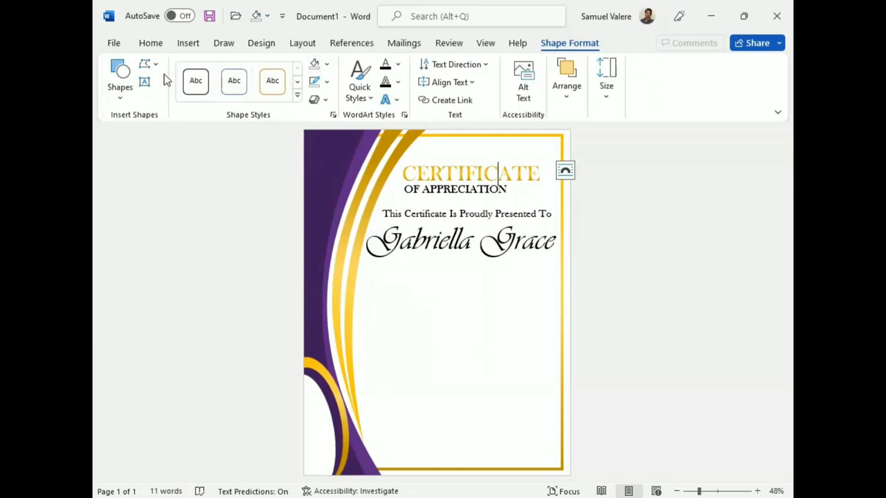
# - Draw a horizontal straight line under the recipient's name and nudge it slightly down
pyautogui.click(119, 83)
pyautogui.click(140, 132)
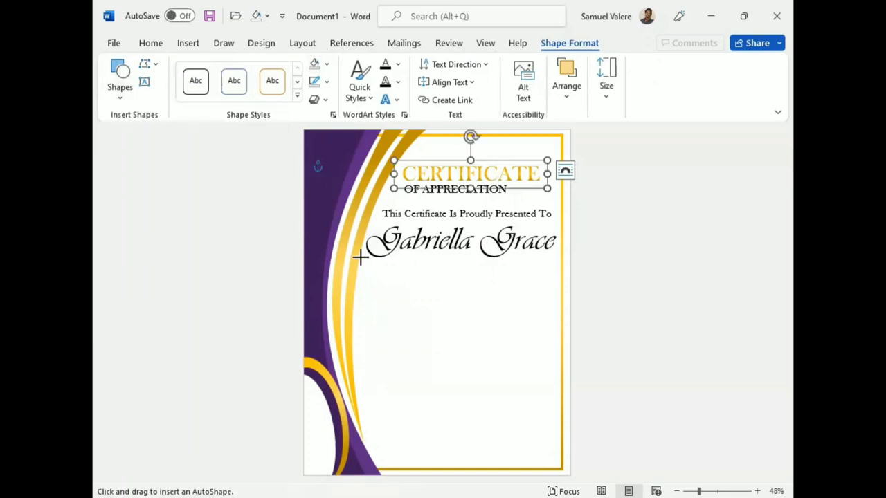
pyautogui.moveTo(358, 255); pyautogui.dragTo(559, 256)
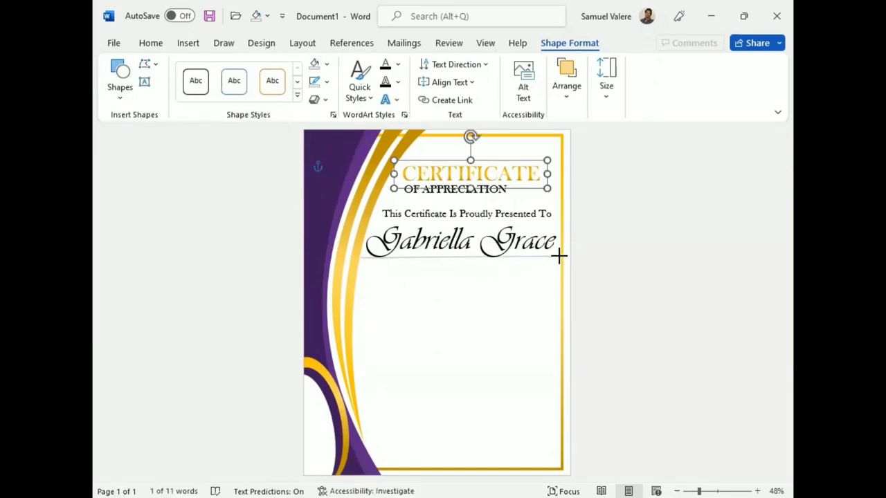
pyautogui.press('Down')
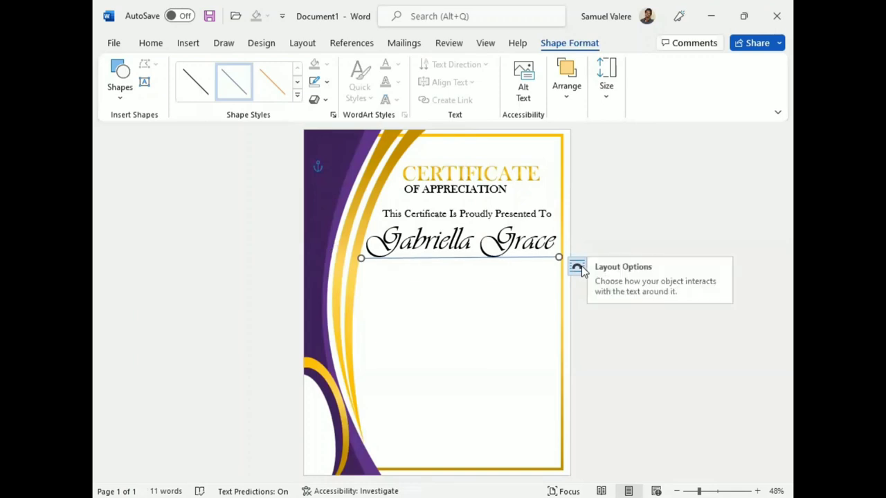
pyautogui.press('Down')
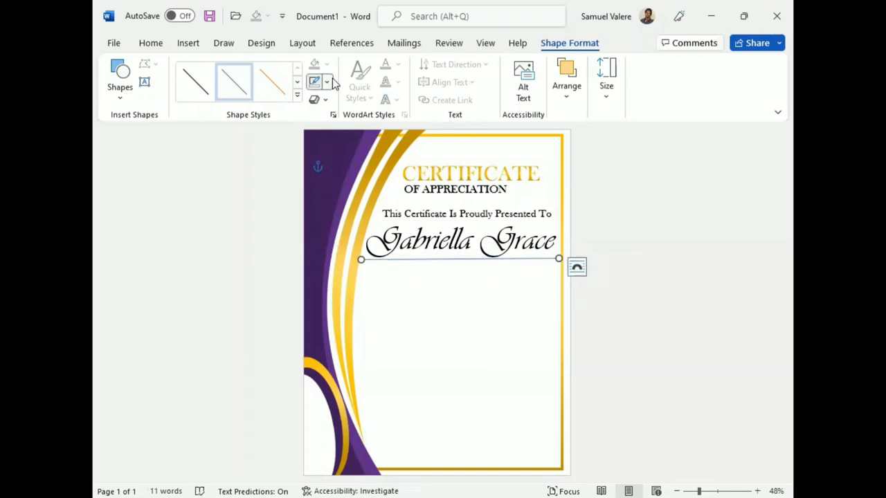
pyautogui.click(330, 81)
# - Set the underline width to 2.75 pt and switch it to a gradient line
pyautogui.click(462, 474)
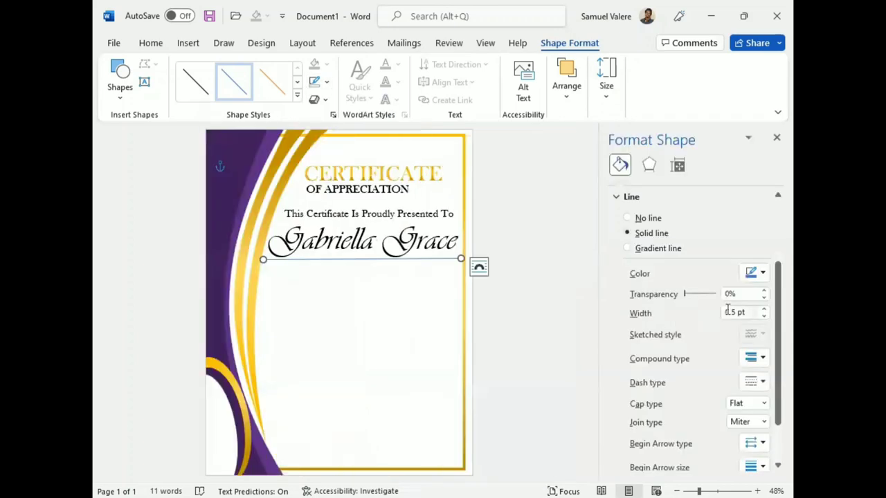
pyautogui.click(764, 310)
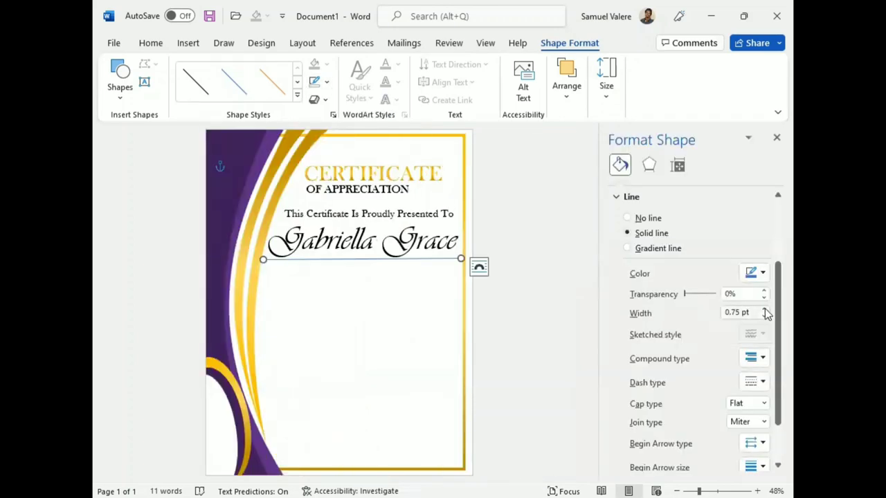
pyautogui.click(765, 310)
pyautogui.click(764, 310)
pyautogui.click(638, 249)
# - Colour the gradient stops in gold shades, adding a new stop along the way
pyautogui.click(717, 372)
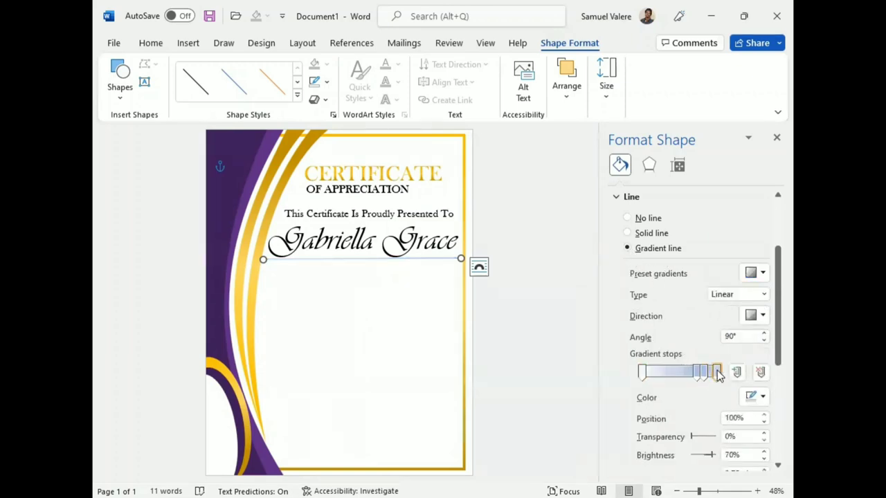
pyautogui.click(763, 398)
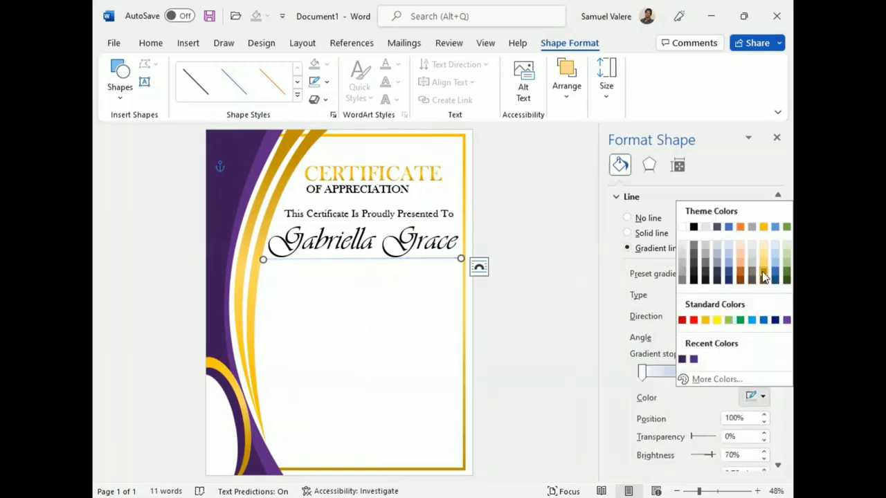
pyautogui.click(763, 276)
pyautogui.click(709, 372)
pyautogui.click(763, 396)
pyautogui.click(766, 272)
pyautogui.click(676, 372)
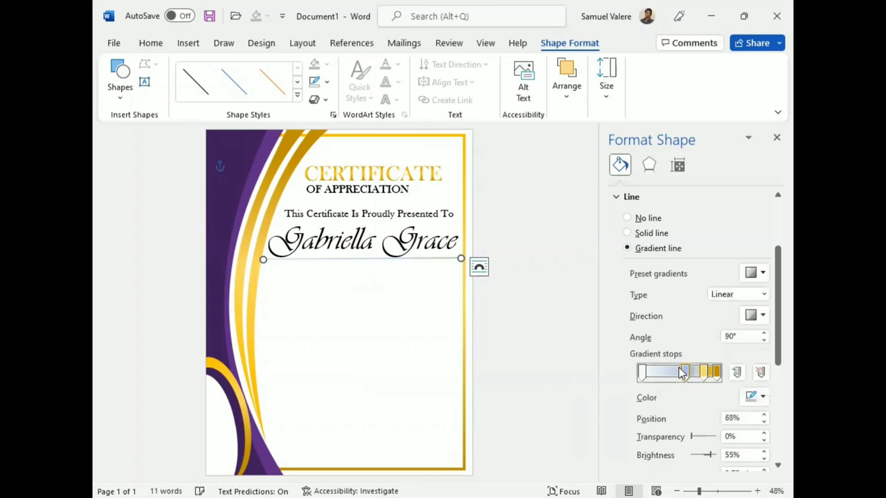
pyautogui.click(758, 395)
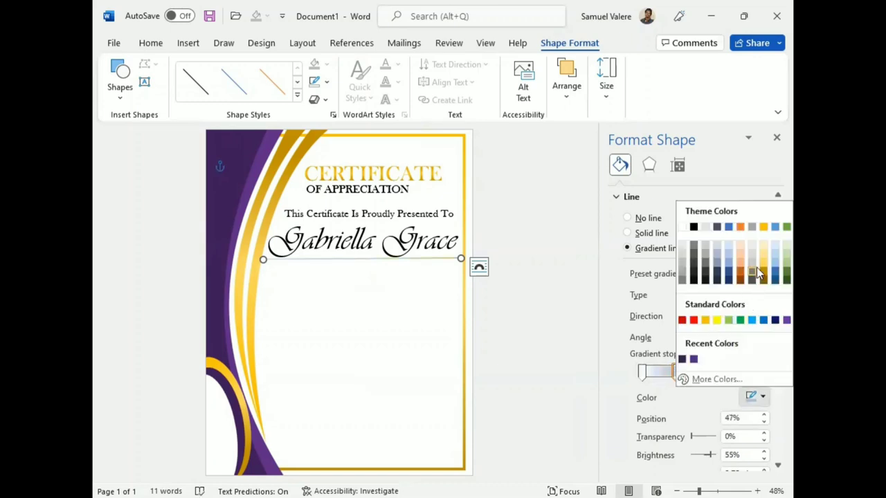
pyautogui.click(723, 361)
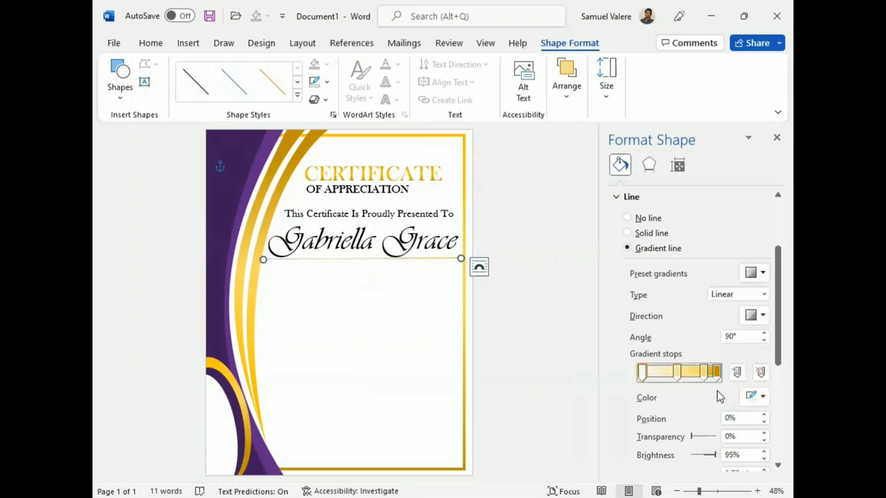
pyautogui.click(757, 396)
pyautogui.click(706, 320)
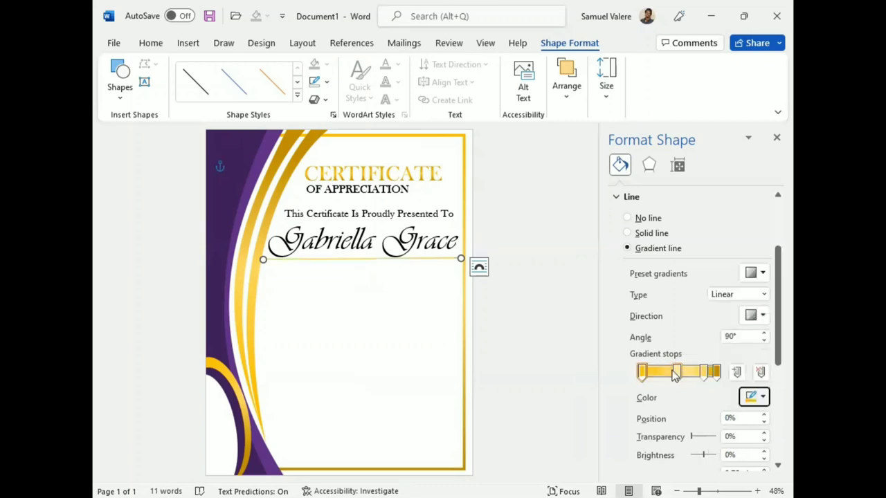
# - Rearrange the gradient stops, removing one and moving others to 54% and 88%
pyautogui.click(694, 372)
pyautogui.moveTo(695, 373); pyautogui.dragTo(664, 372)
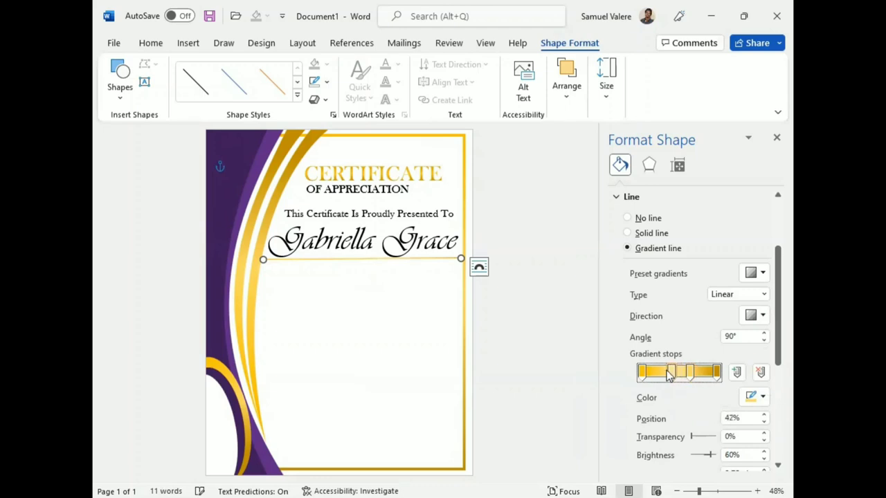
pyautogui.click(760, 373)
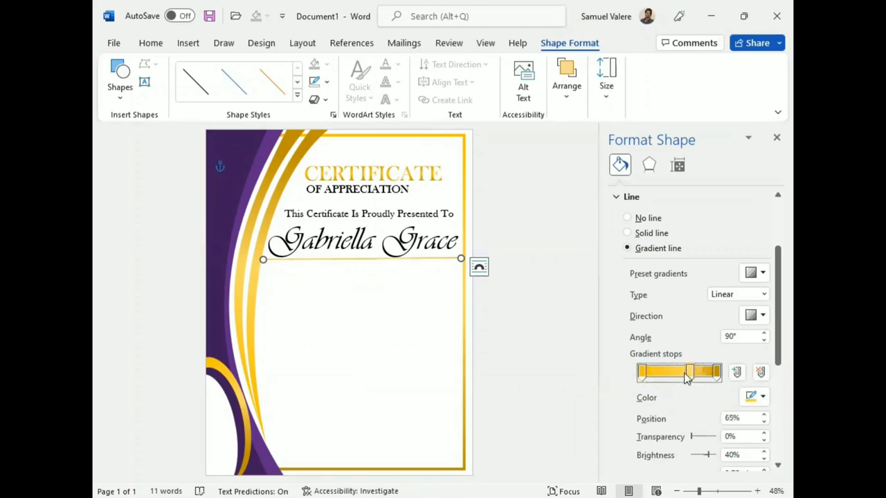
pyautogui.moveTo(689, 372); pyautogui.dragTo(682, 373)
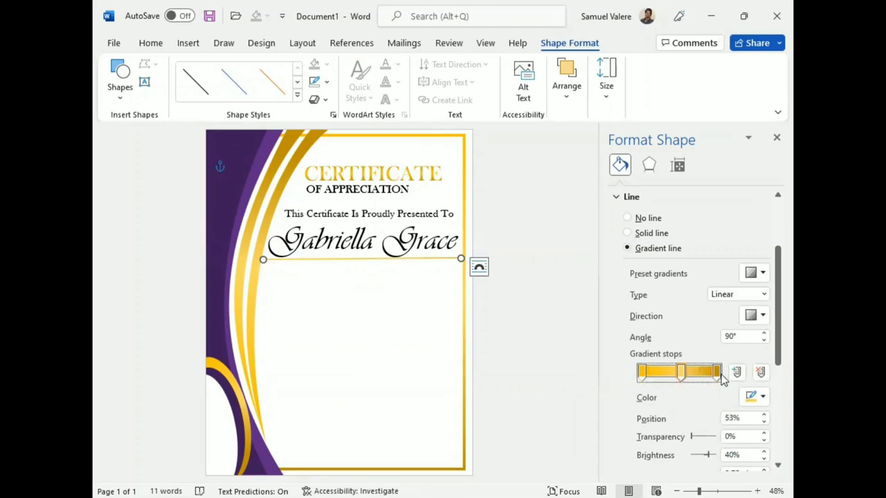
pyautogui.click(712, 373)
pyautogui.moveTo(712, 374); pyautogui.dragTo(710, 374)
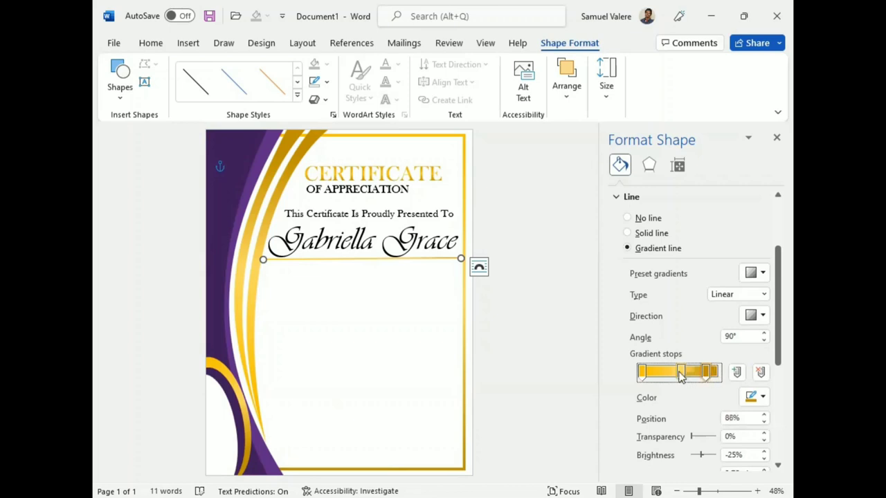
pyautogui.moveTo(643, 376)
pyautogui.mouseDown()
pyautogui.moveTo(665, 377)
pyautogui.moveTo(641, 383)
pyautogui.moveTo(679, 376)
pyautogui.mouseUp()
# - Give the left gradient stop a gold shade, then select the middle and 93% stops
pyautogui.click(642, 374)
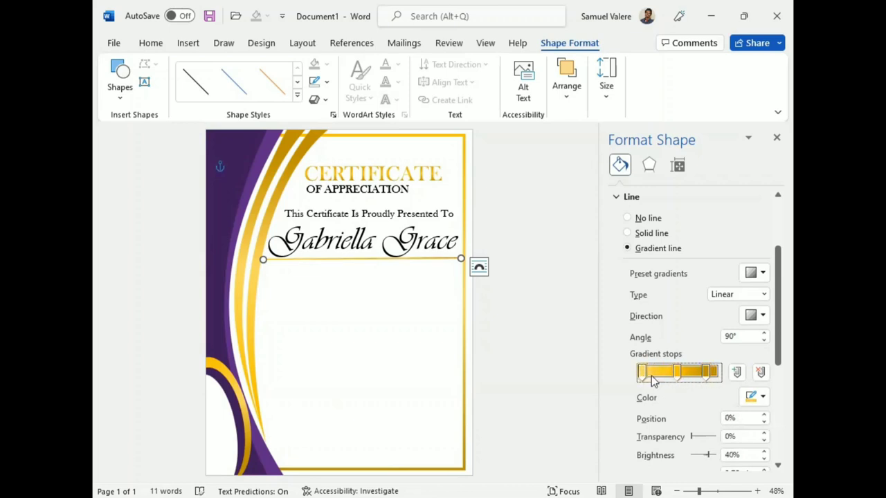
pyautogui.click(762, 396)
pyautogui.click(763, 276)
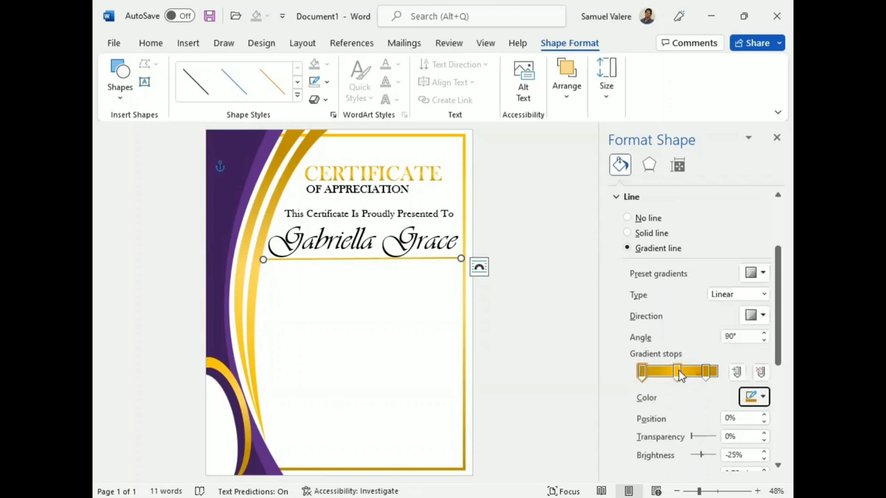
pyautogui.click(682, 374)
pyautogui.click(713, 375)
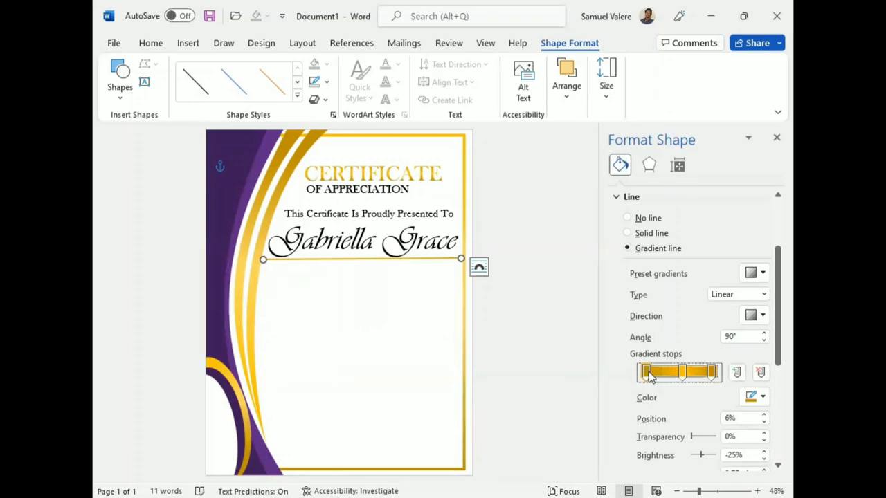
# - Duplicate the 'Presented To' text box below the name and paste in the appreciation message
pyautogui.click(775, 140)
pyautogui.click(465, 216)
pyautogui.hotkey('ctrl', 'c')
pyautogui.hotkey('ctrl', 'v')
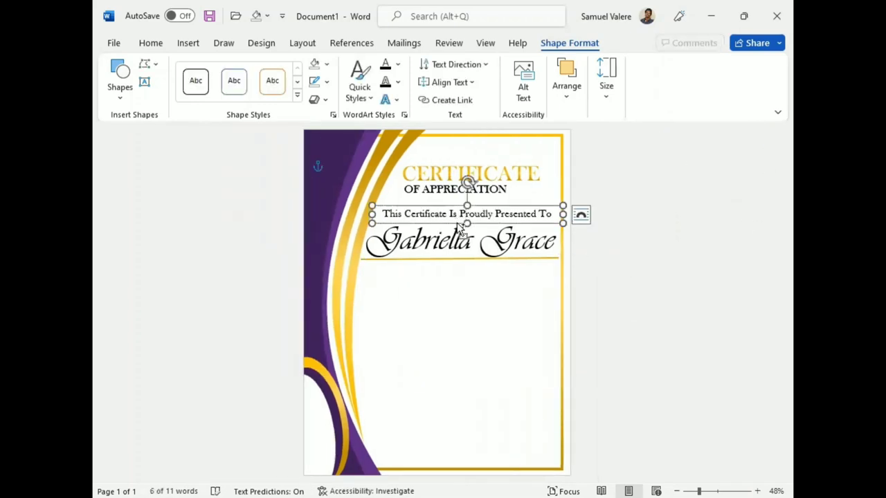
pyautogui.moveTo(464, 214); pyautogui.dragTo(445, 282)
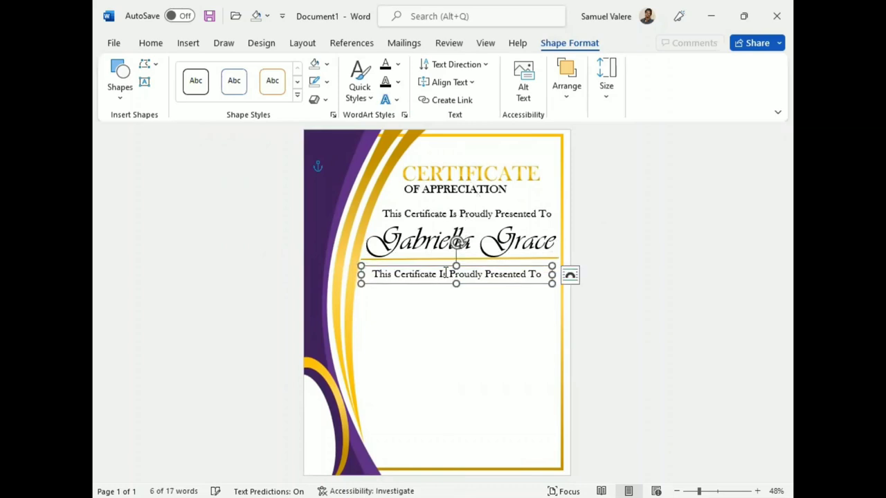
pyautogui.tripleClick(450, 274)
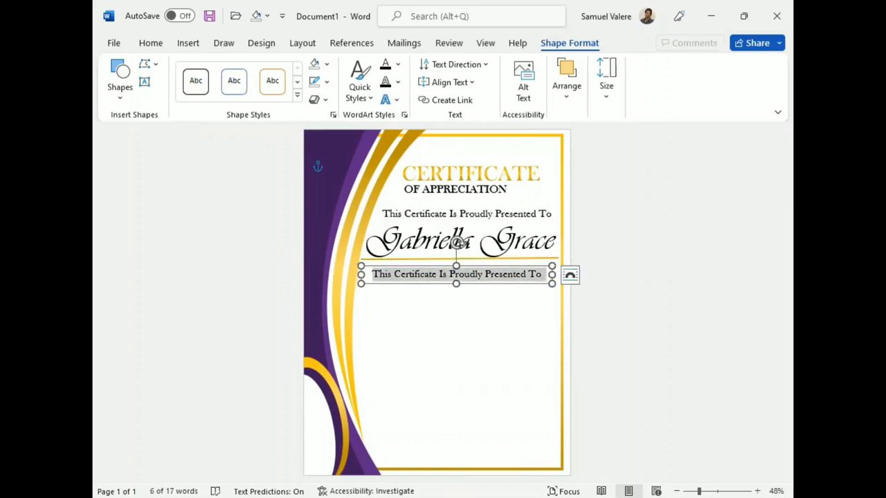
pyautogui.hotkey('ctrl', 'v')
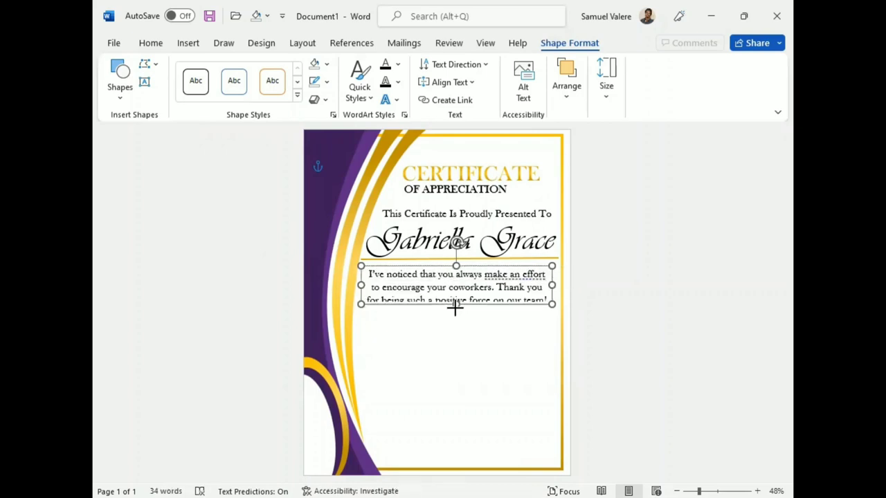
# - Enlarge the message font slightly and resize the box so all lines show
pyautogui.moveTo(455, 309); pyautogui.dragTo(455, 315)
pyautogui.tripleClick(451, 293)
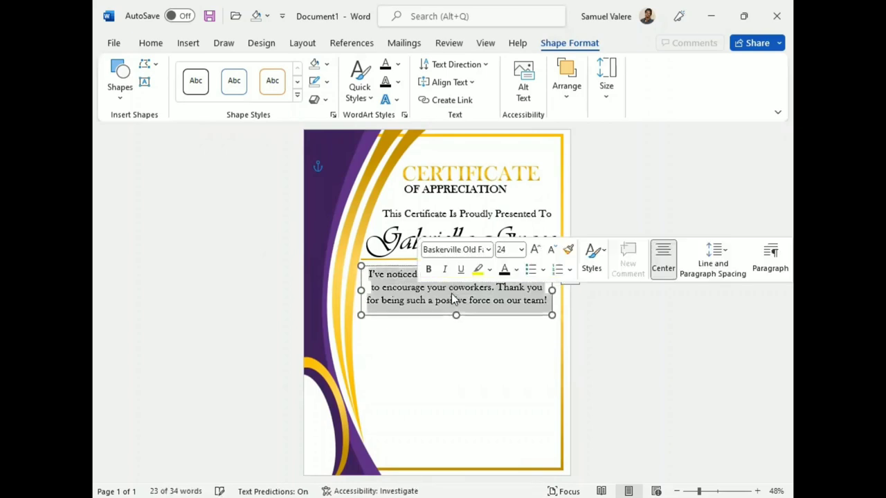
pyautogui.click(534, 249)
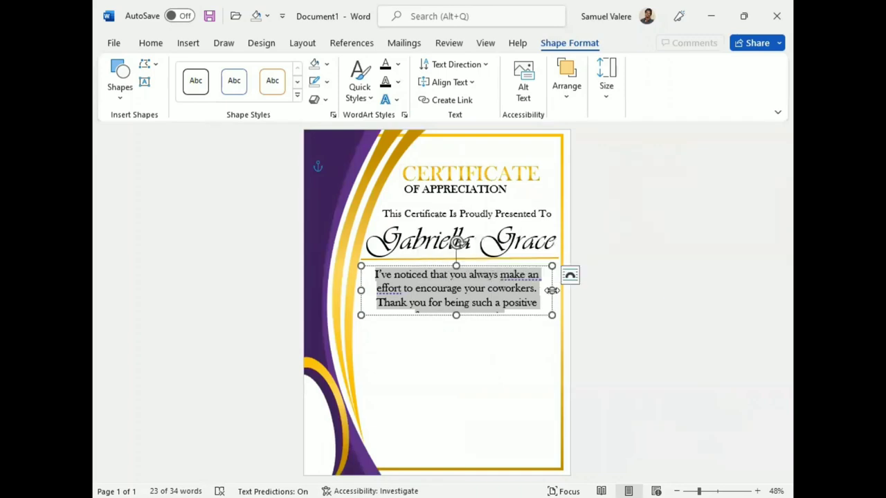
pyautogui.moveTo(552, 290); pyautogui.dragTo(558, 290)
pyautogui.moveTo(459, 315); pyautogui.dragTo(458, 329)
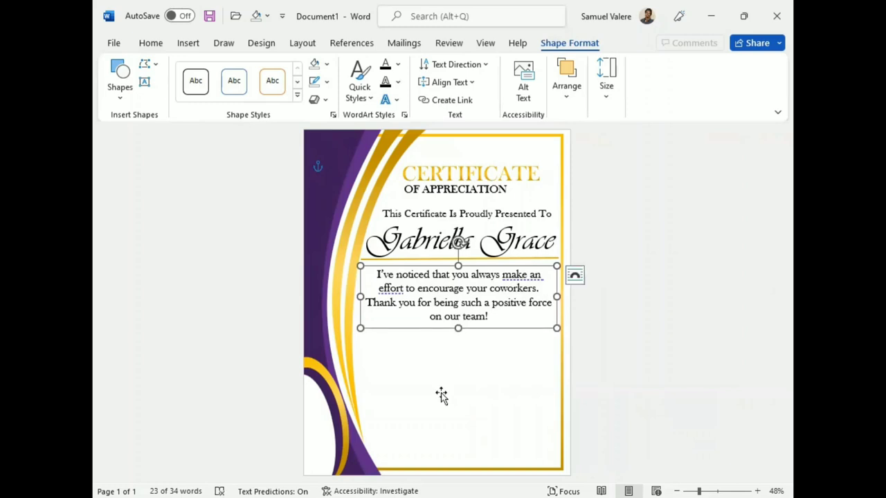
# - Move the gold line to the bottom left and shorten it into a signing rule
pyautogui.click(407, 260)
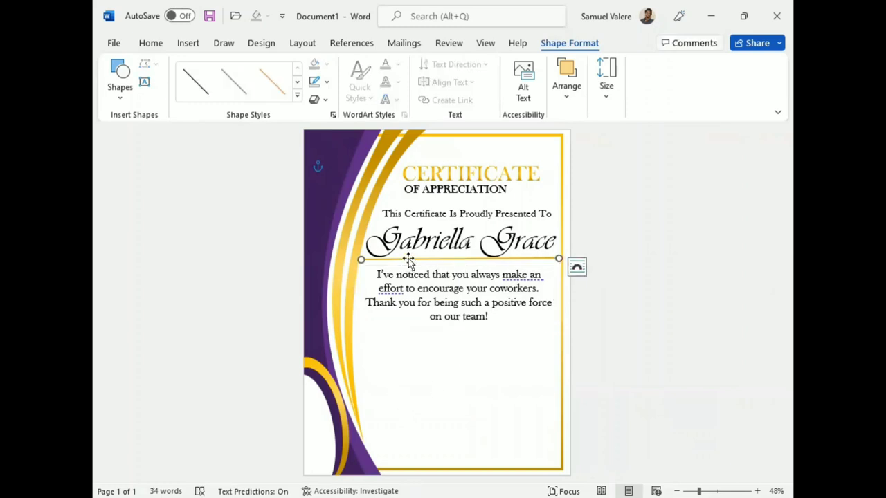
pyautogui.moveTo(405, 266); pyautogui.dragTo(422, 436)
pyautogui.moveTo(561, 433)
pyautogui.mouseDown()
pyautogui.moveTo(394, 439)
pyautogui.moveTo(402, 445)
pyautogui.mouseUp()
pyautogui.click(401, 447)
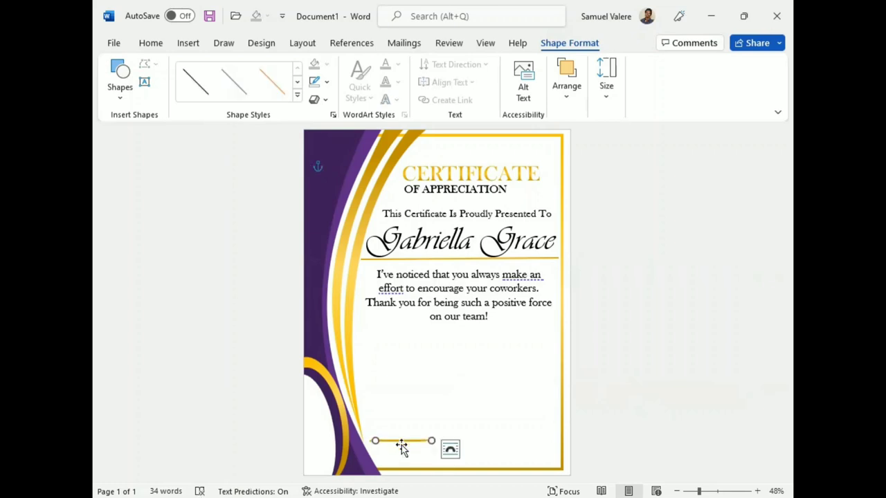
# - Duplicate the short gold line and shift the copy to the right
pyautogui.hotkey('ctrl', 'c')
pyautogui.hotkey('ctrl', 'v')
pyautogui.press('Right')
pyautogui.press('Right')
pyautogui.press('Right')
pyautogui.press('Right')
pyautogui.press('Right')
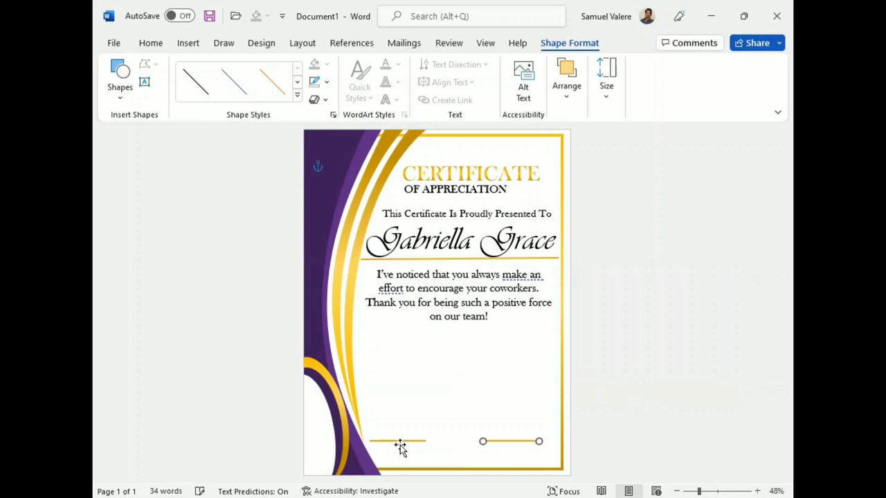
pyautogui.press('Right')
pyautogui.press('Right')
pyautogui.press('Right')
pyautogui.press('Right')
pyautogui.press('Right')
pyautogui.press('Right')
pyautogui.press('Right')
pyautogui.press('Right')
pyautogui.press('Right')
pyautogui.press('Right')
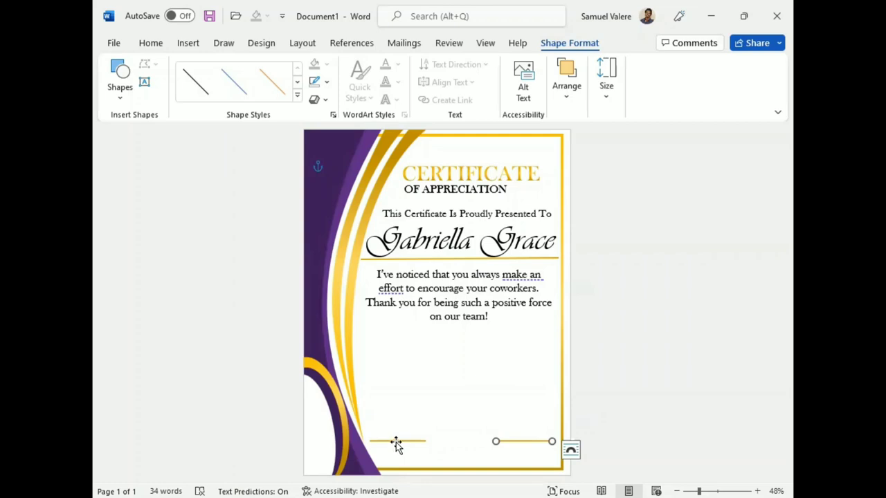
# - Set both short gold lines to 1½ pt weight
pyautogui.keyDown('shift'); pyautogui.click(395, 442); pyautogui.keyUp('shift')
pyautogui.click(326, 81)
pyautogui.moveTo(345, 313)
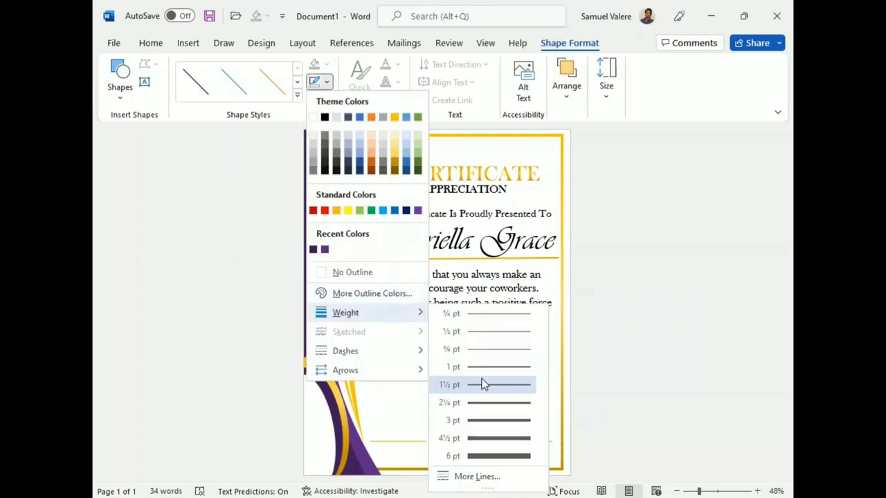
pyautogui.click(482, 385)
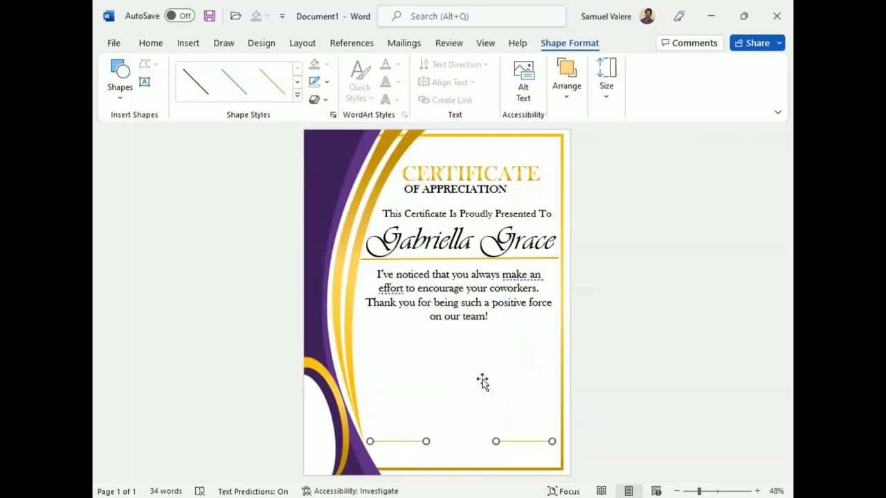
pyautogui.click(433, 213)
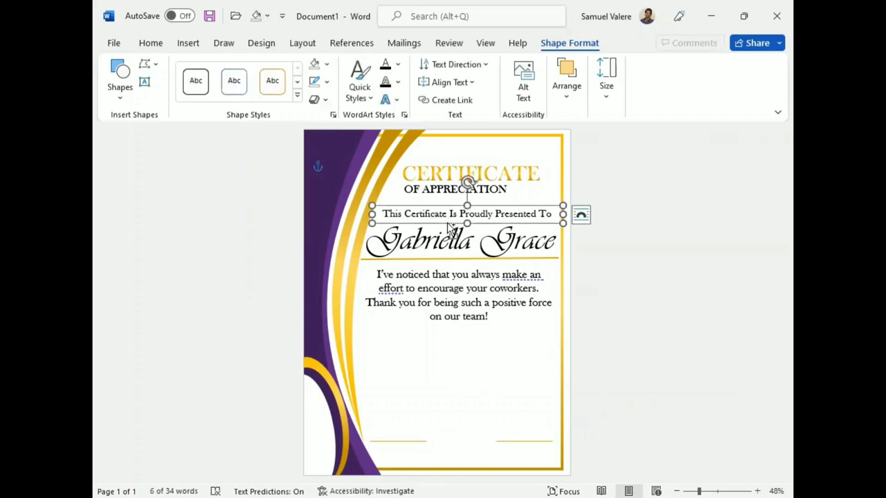
# - Copy a text box to the bottom, type 'Date', and narrow it to fit
pyautogui.moveTo(450, 227); pyautogui.dragTo(438, 429)
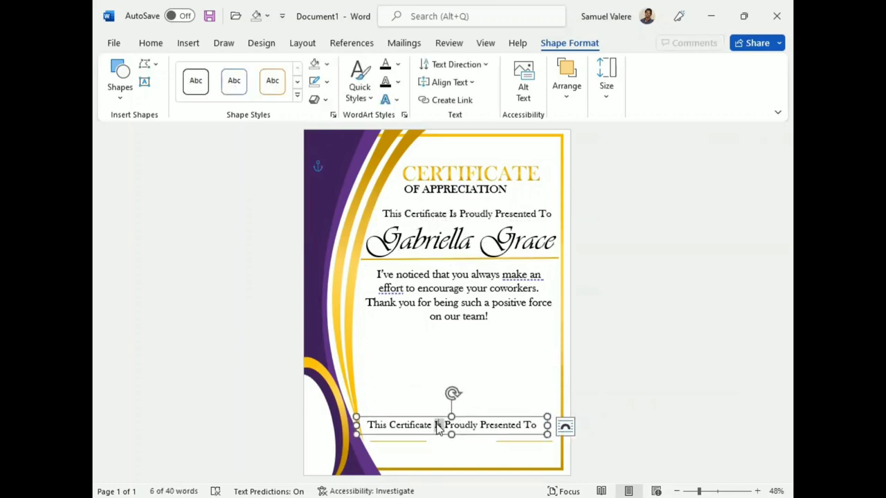
pyautogui.tripleClick(436, 427)
pyautogui.write('Date')
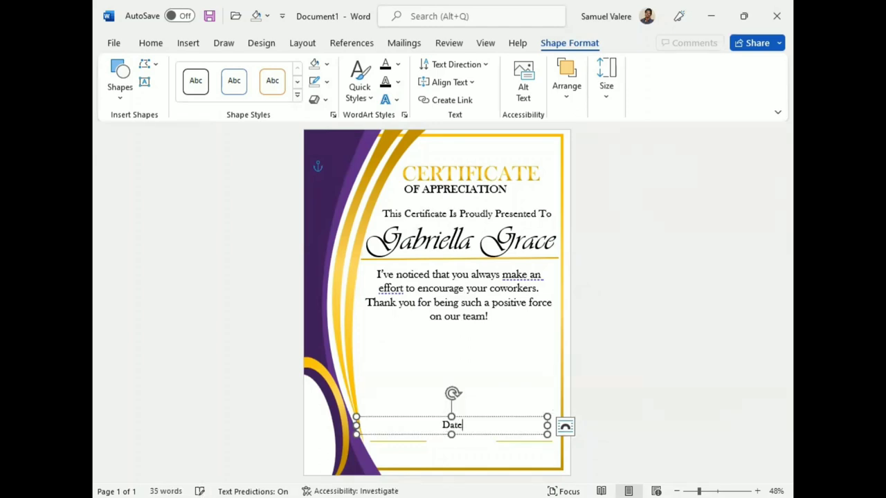
pyautogui.moveTo(546, 425)
pyautogui.mouseDown()
pyautogui.moveTo(391, 424)
pyautogui.moveTo(403, 459)
pyautogui.mouseUp()
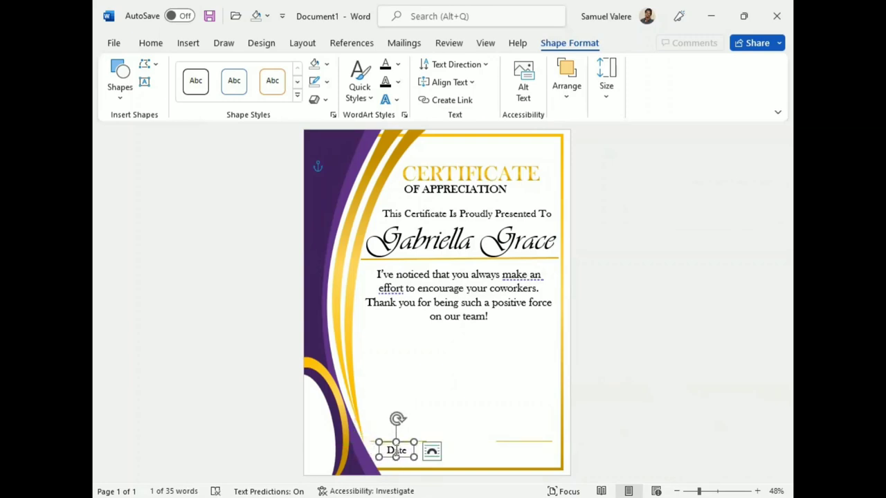
# - Make the Date label uppercase DATE at 16 pt
pyautogui.click(150, 43)
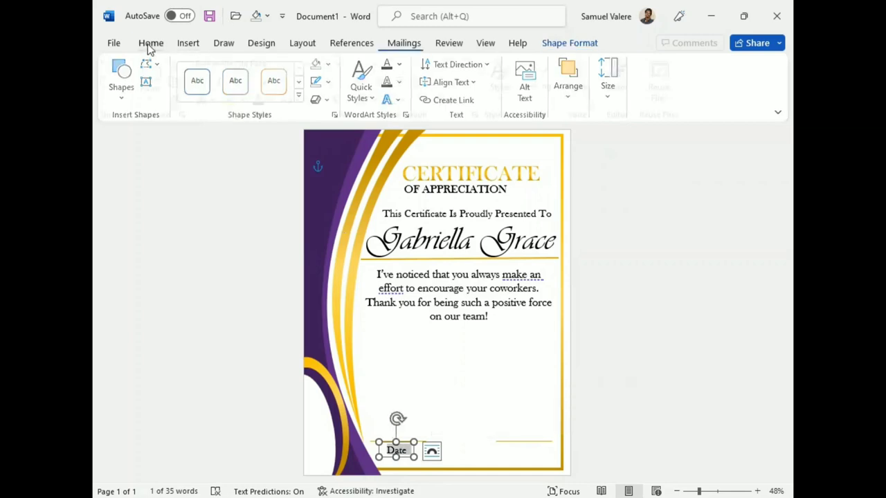
pyautogui.click(342, 100)
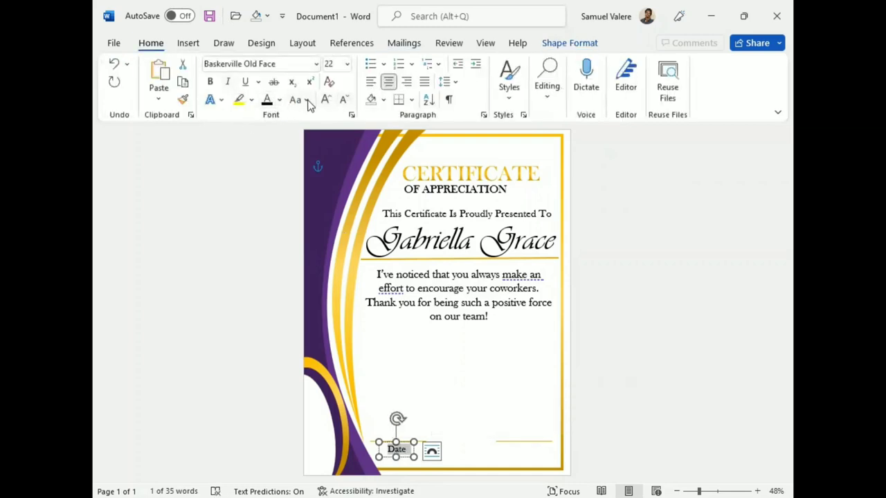
pyautogui.click(308, 102)
pyautogui.click(332, 157)
pyautogui.click(345, 100)
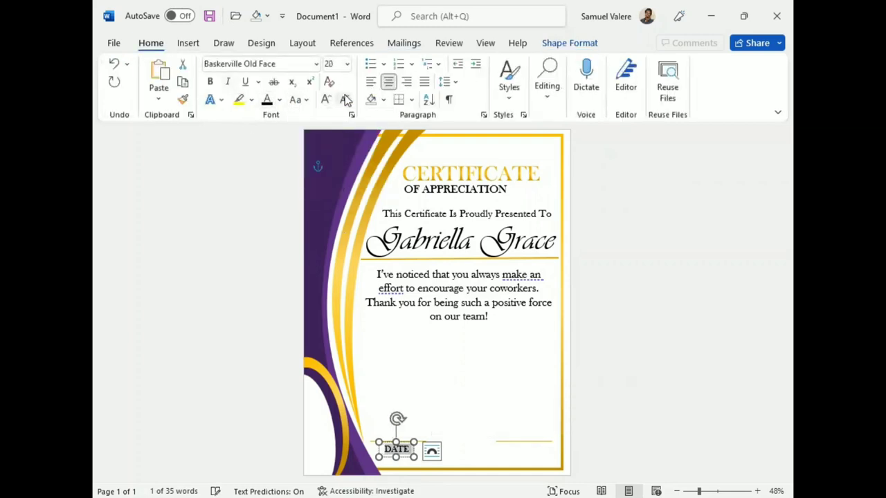
pyautogui.click(345, 100)
pyautogui.click(345, 101)
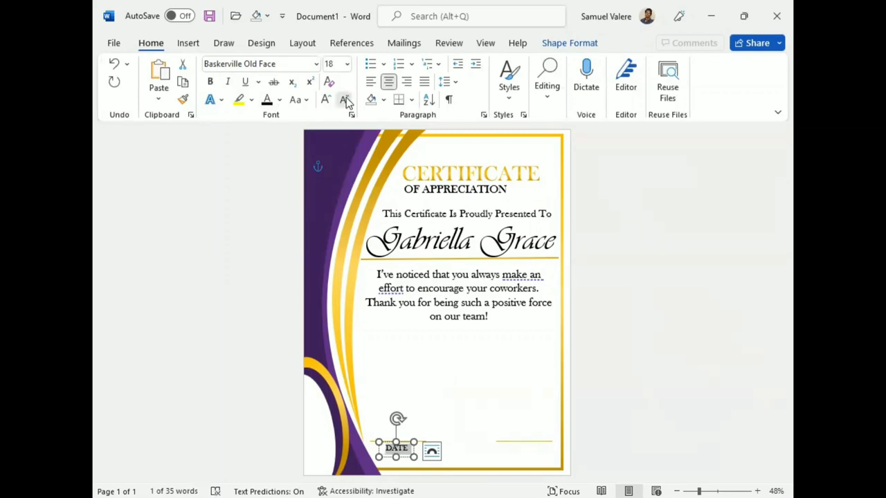
# - Duplicate the DATE box over the right line and change its text to Signature
pyautogui.click(405, 460)
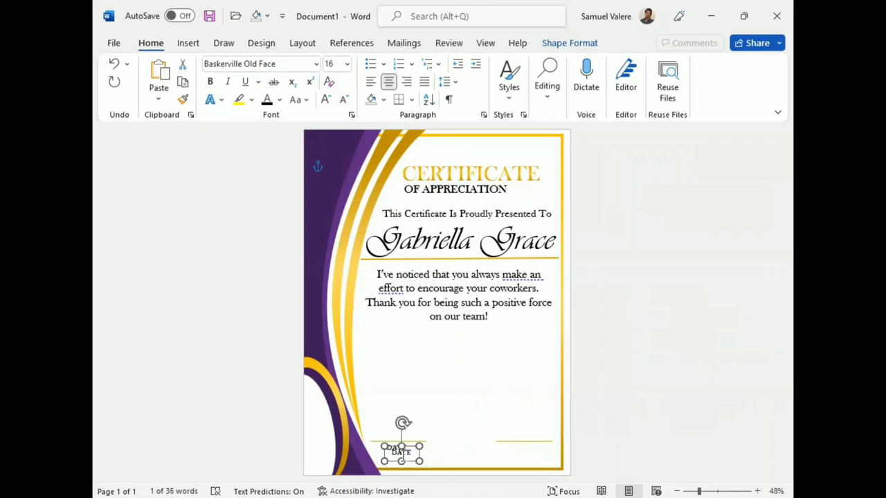
pyautogui.hotkey('ctrl', 'c')
pyautogui.hotkey('ctrl', 'v')
pyautogui.press('Right')
pyautogui.press('Right')
pyautogui.press('Right')
pyautogui.press('Right')
pyautogui.press('Right')
pyautogui.press('Right')
pyautogui.press('Right')
pyautogui.press('Right')
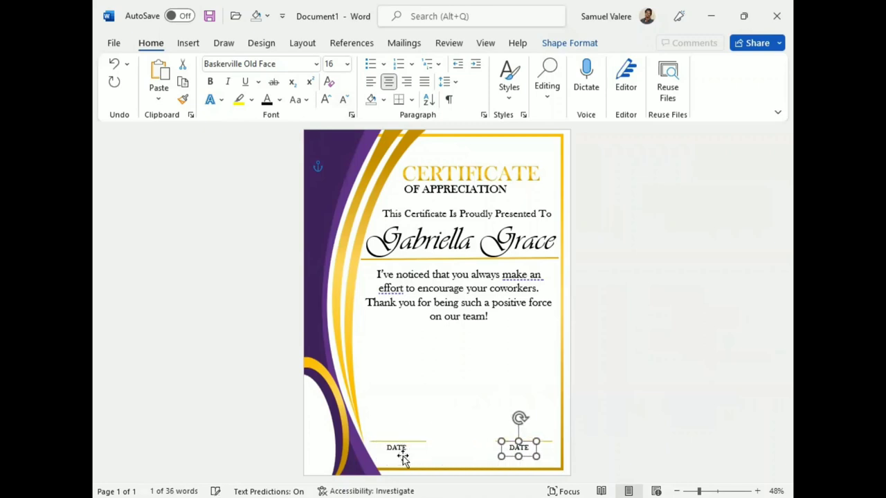
pyautogui.press('Up')
pyautogui.press('Up')
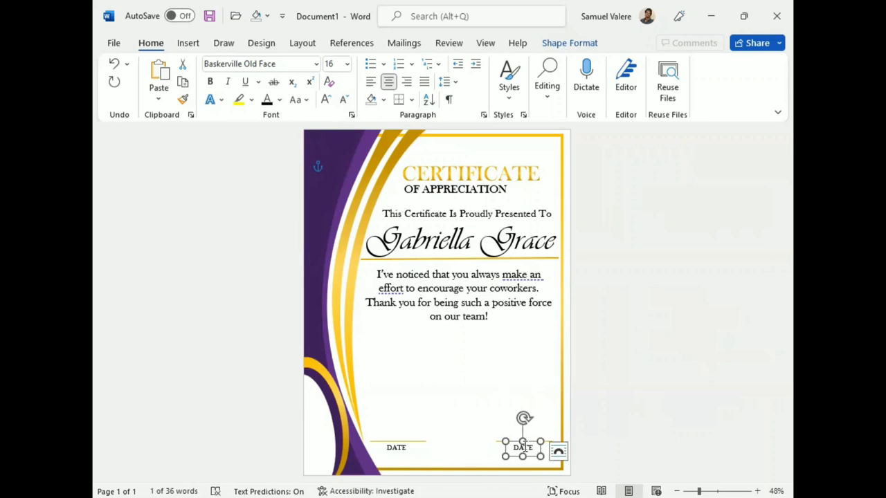
pyautogui.doubleClick(522, 448)
pyautogui.write('Signature')
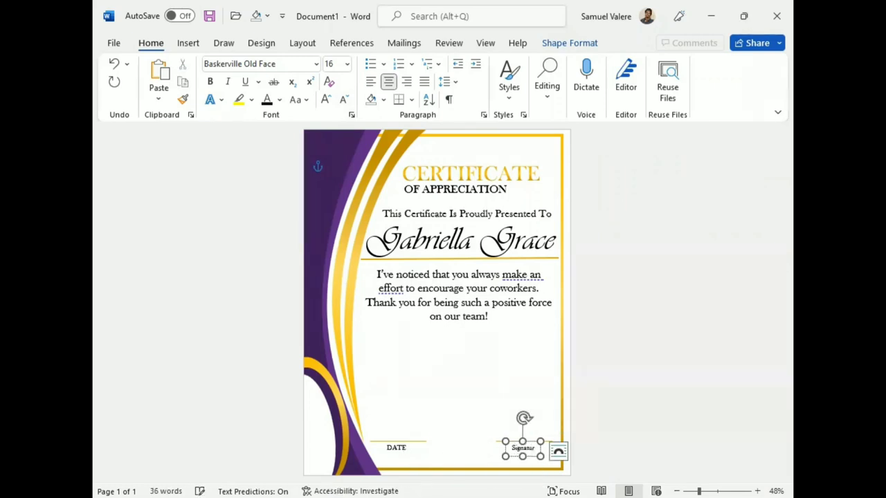
# - Make Signature uppercase, widen its box, and align it over the right line
pyautogui.doubleClick(530, 447)
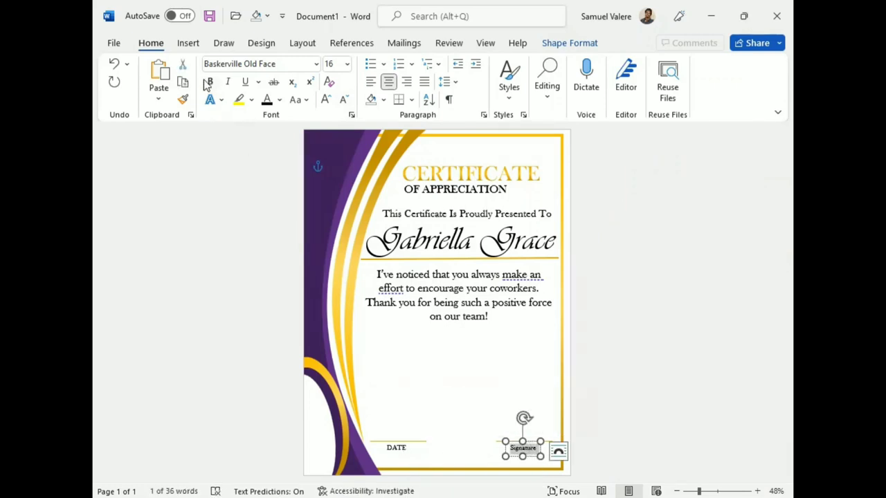
pyautogui.click(308, 100)
pyautogui.click(334, 155)
pyautogui.moveTo(505, 455); pyautogui.dragTo(490, 455)
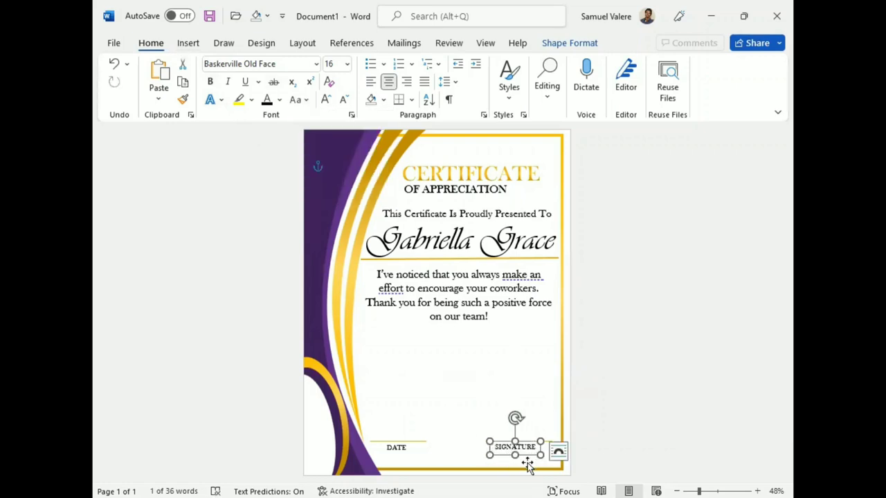
pyautogui.press('Right')
pyautogui.press('Right')
pyautogui.press('Right')
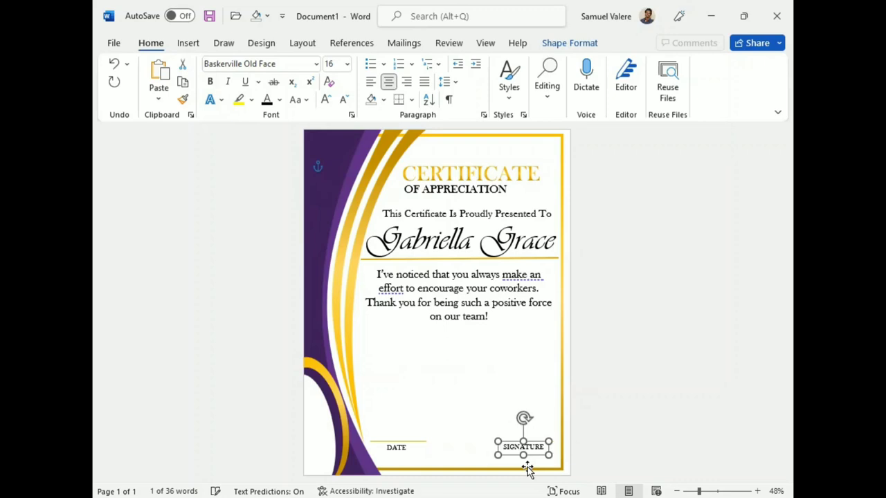
pyautogui.press('Right')
pyautogui.press('Right')
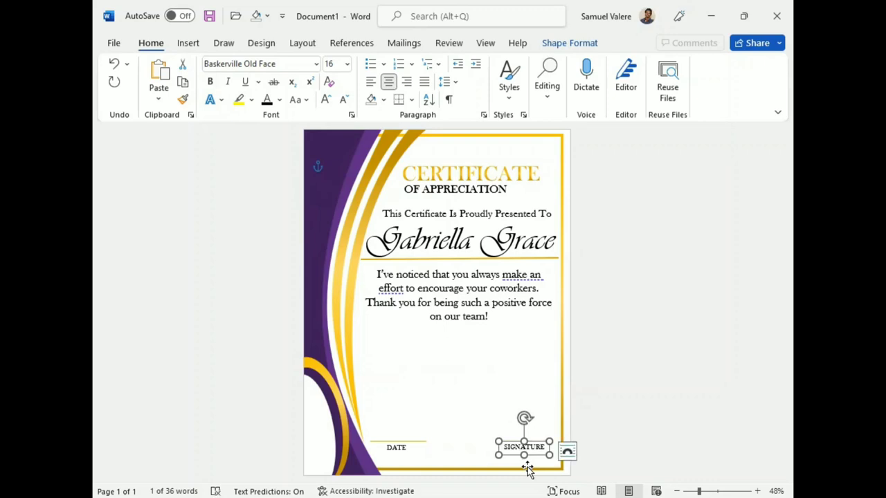
pyautogui.click(711, 417)
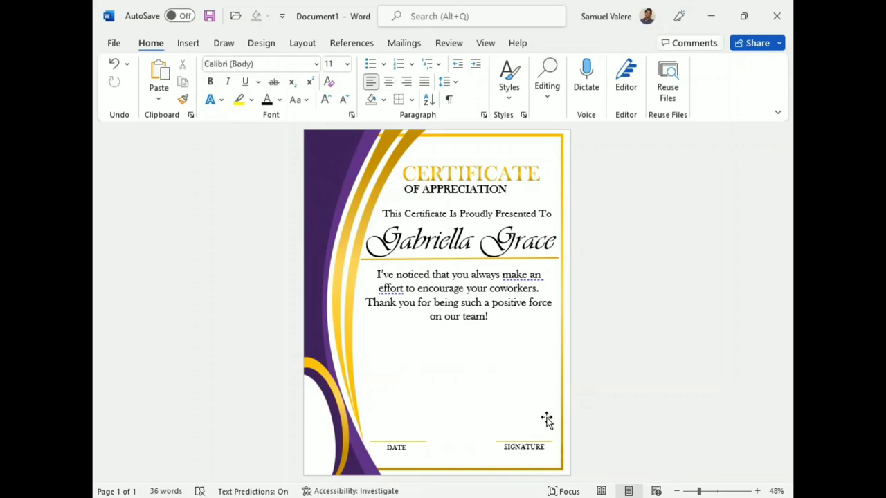
# - Move the appreciation message, recipient name, and gold line lower on the page
pyautogui.click(479, 329)
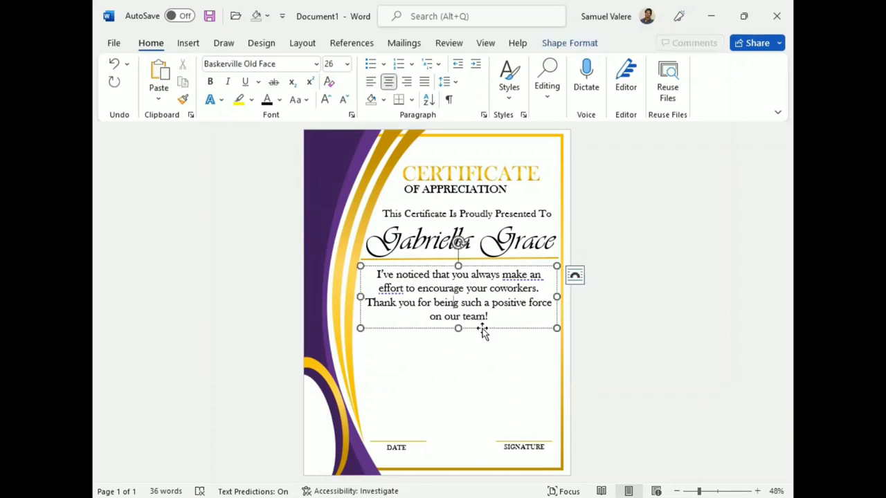
pyautogui.moveTo(483, 333); pyautogui.dragTo(478, 368)
pyautogui.click(469, 260)
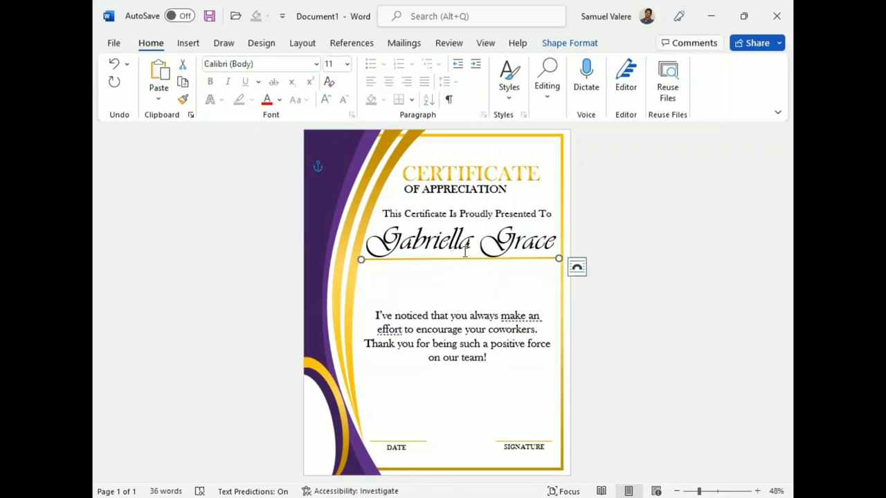
pyautogui.keyDown('shift'); pyautogui.click(458, 236); pyautogui.keyUp('shift')
pyautogui.press('Down')
pyautogui.press('Down')
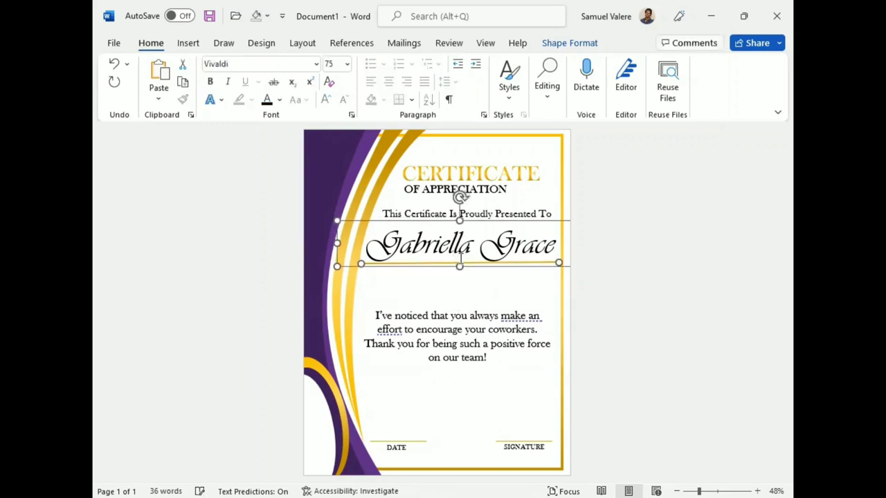
pyautogui.press('Down')
pyautogui.press('Down')
pyautogui.press('Down')
pyautogui.press('Down')
pyautogui.press('Down')
pyautogui.press('Down')
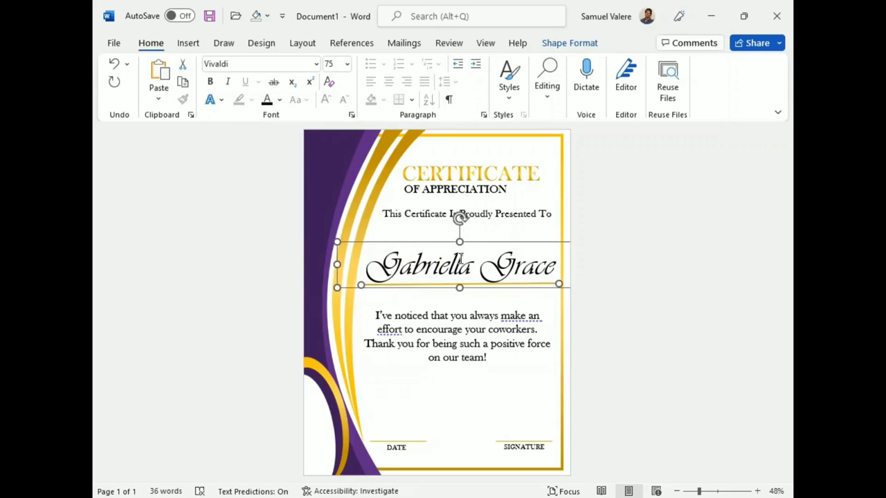
pyautogui.click(509, 304)
pyautogui.click(460, 284)
pyautogui.press('Down')
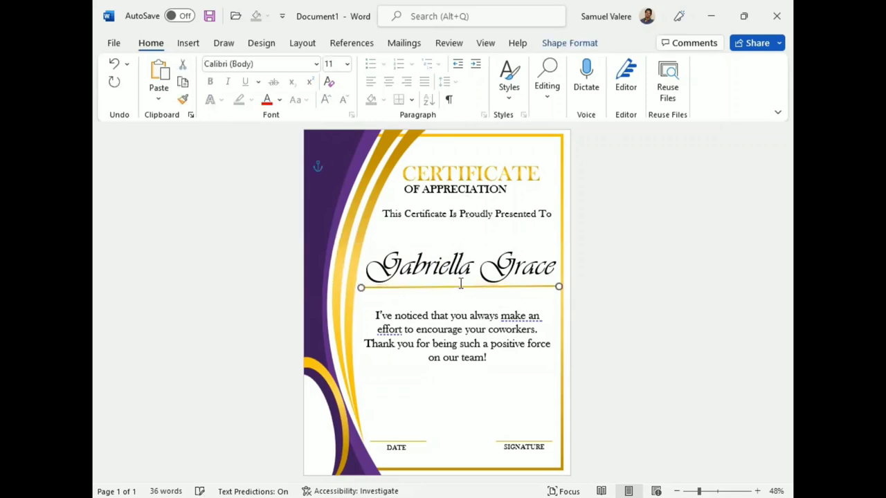
pyautogui.press('Down')
pyautogui.press('Left')
pyautogui.press('Left')
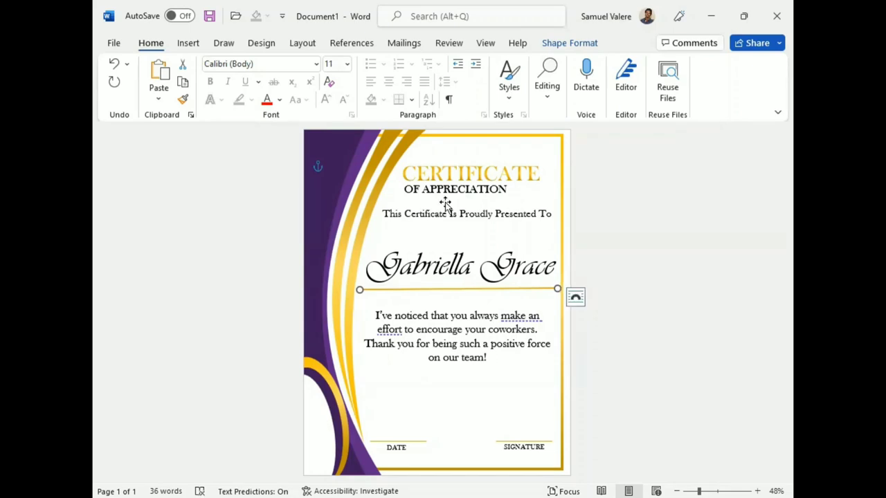
# - Enlarge the presentation line to 26 pt and move it slightly lower
pyautogui.click(475, 221)
pyautogui.doubleClick(476, 220)
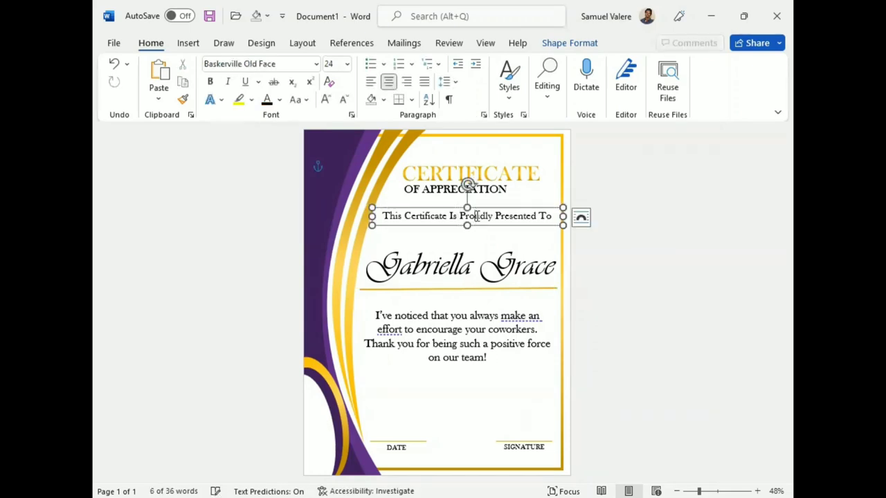
pyautogui.hotkey('ctrl', 'a')
pyautogui.click(495, 173)
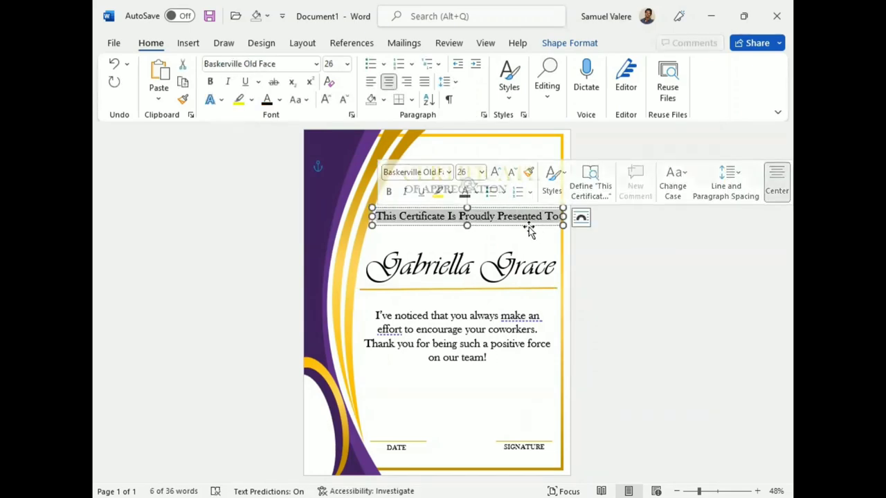
pyautogui.moveTo(496, 227); pyautogui.dragTo(496, 234)
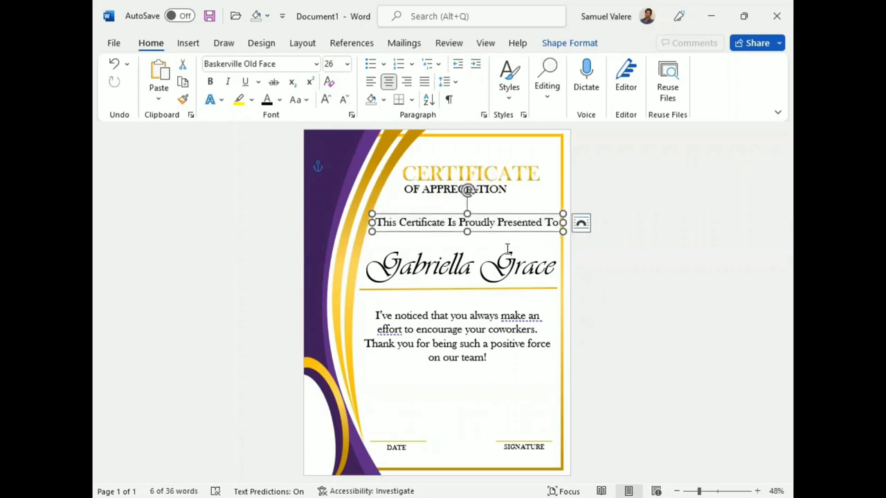
pyautogui.click(480, 171)
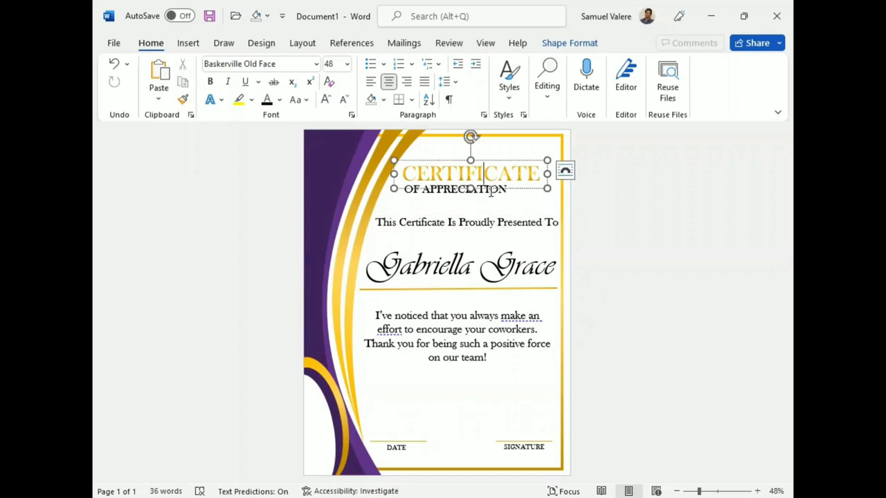
pyautogui.click(497, 198)
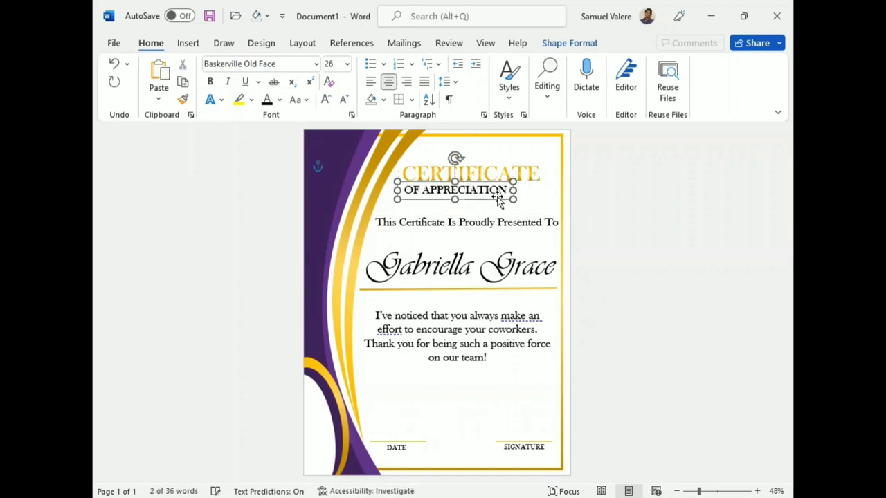
pyautogui.click(634, 253)
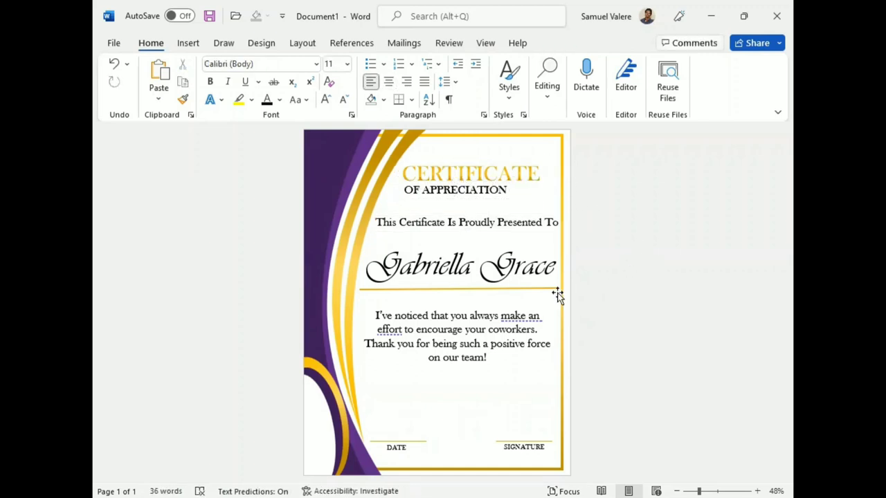
# - Widen the appreciation message box and set its text to 28 pt
pyautogui.click(402, 327)
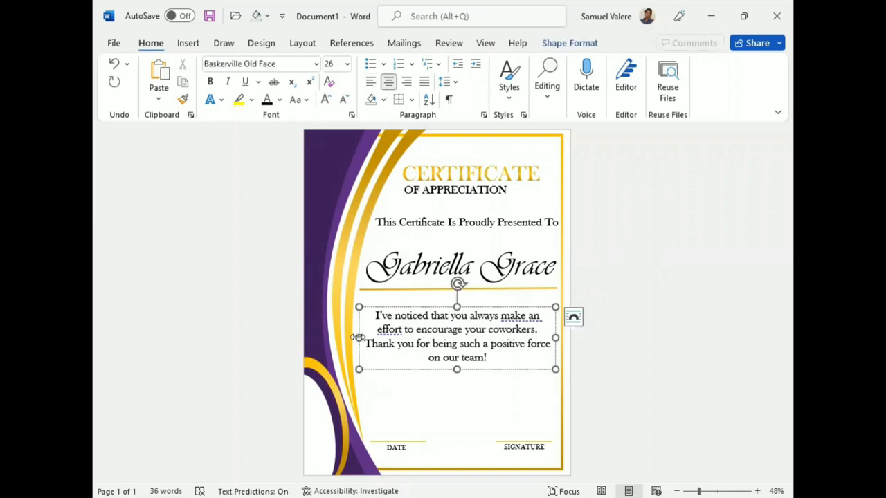
pyautogui.moveTo(357, 337); pyautogui.dragTo(349, 337)
pyautogui.hotkey('ctrl', 'a')
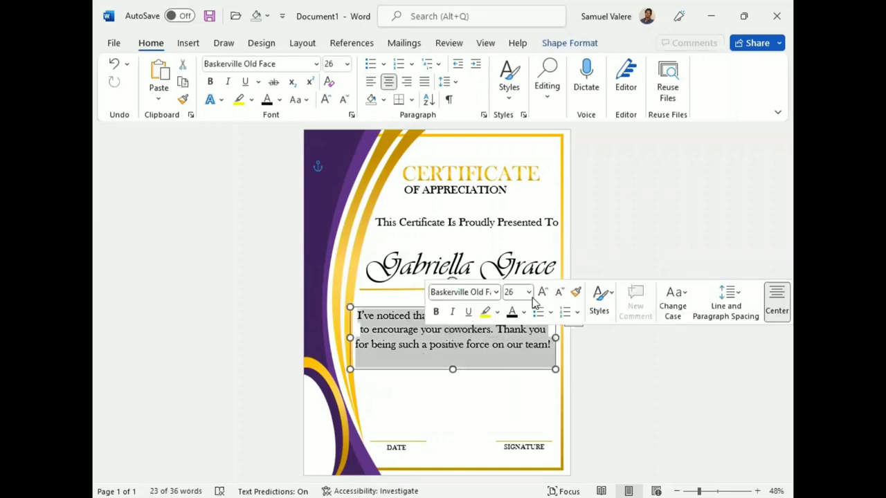
pyautogui.click(543, 291)
pyautogui.moveTo(553, 337); pyautogui.dragTo(563, 337)
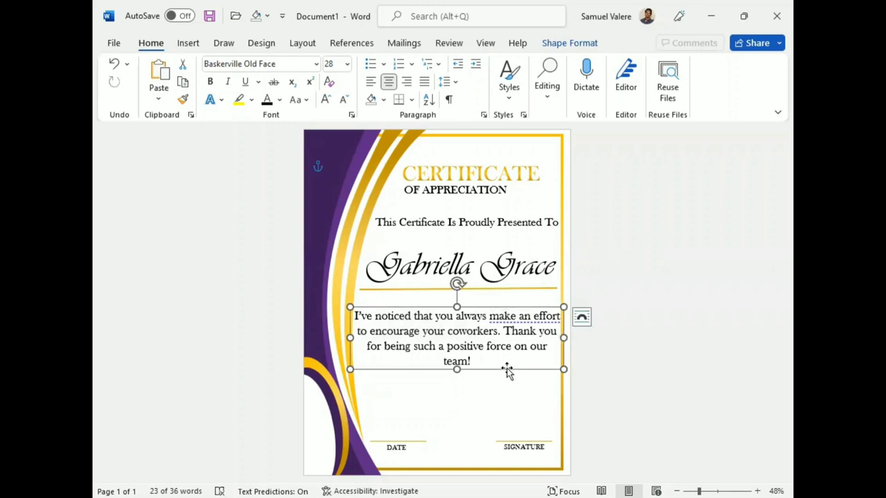
pyautogui.moveTo(507, 368); pyautogui.dragTo(506, 367)
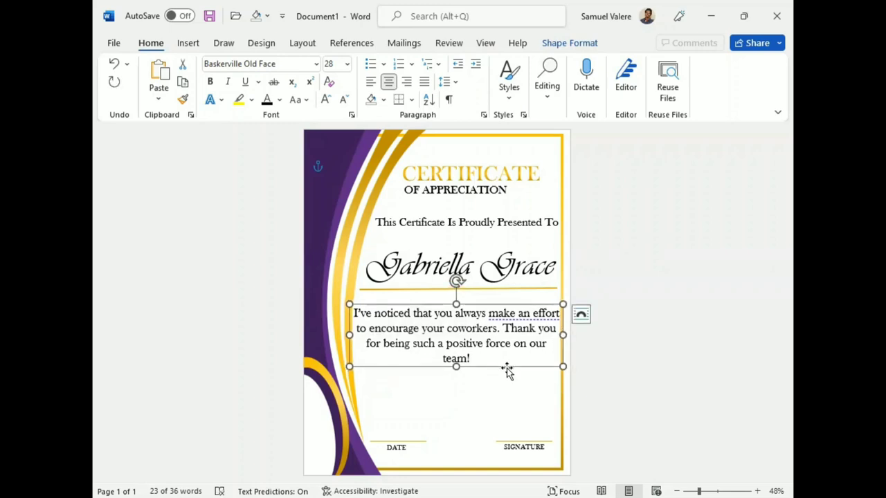
pyautogui.click(640, 267)
# - Draw a 16-point star seal at the certificate's top-left
pyautogui.click(187, 43)
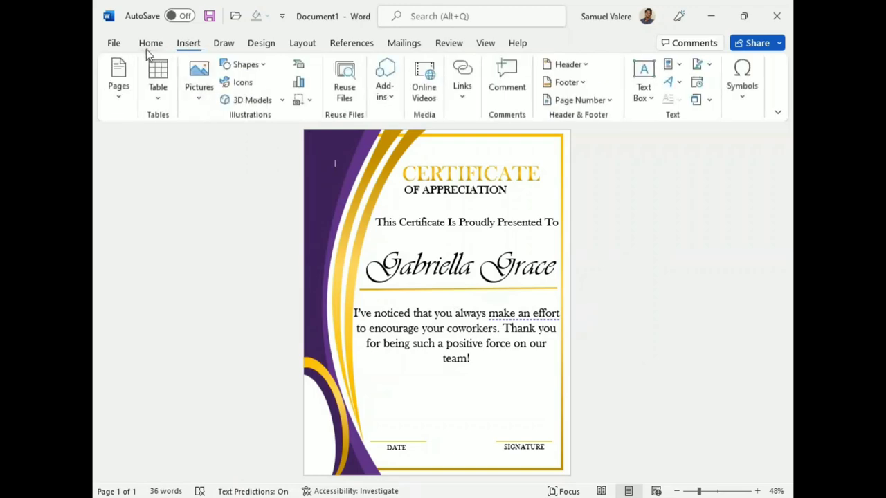
pyautogui.click(254, 69)
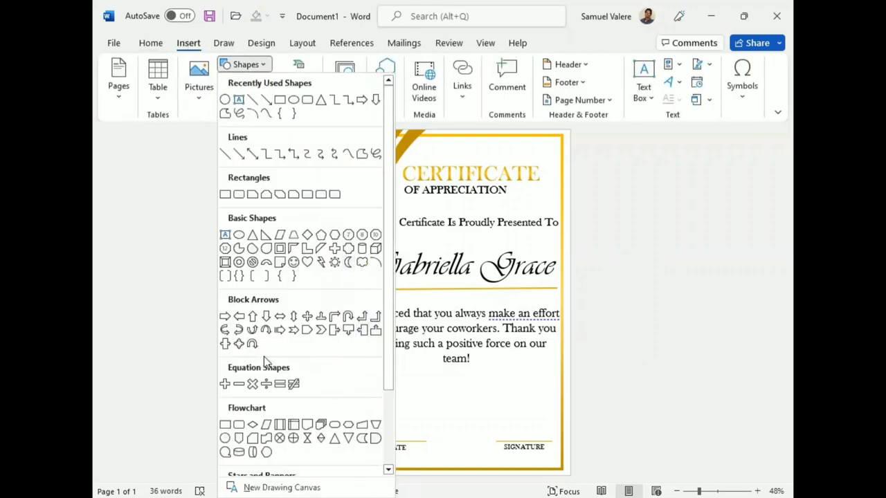
pyautogui.scroll(-3, 349, 394)
pyautogui.moveTo(325, 151); pyautogui.dragTo(379, 210)
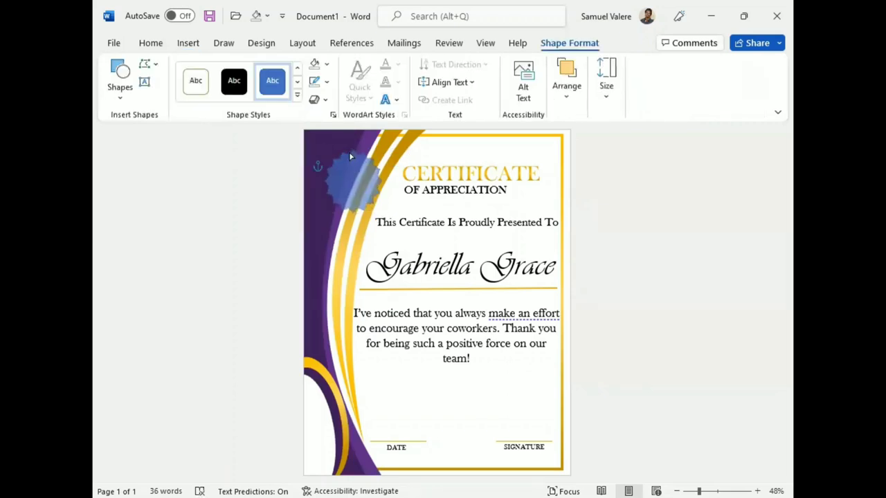
pyautogui.moveTo(350, 157); pyautogui.dragTo(351, 187)
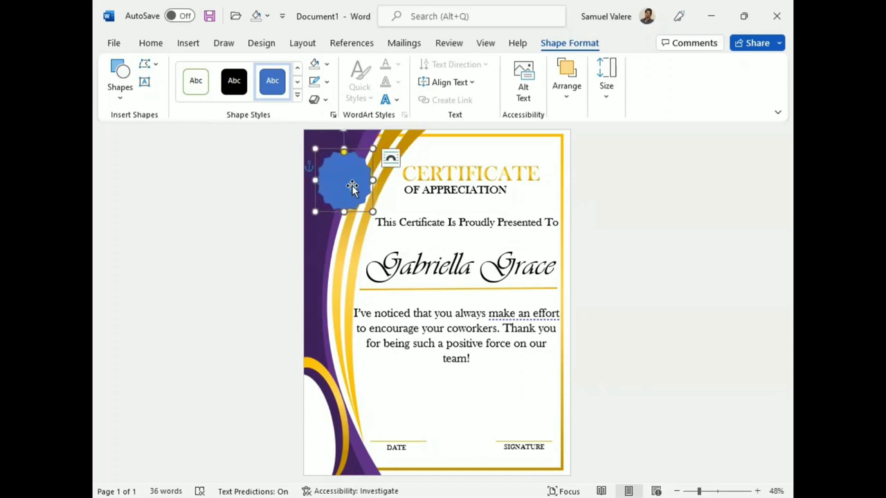
# - Bring up the star's gradient fill options
pyautogui.click(326, 81)
pyautogui.click(335, 78)
pyautogui.click(327, 63)
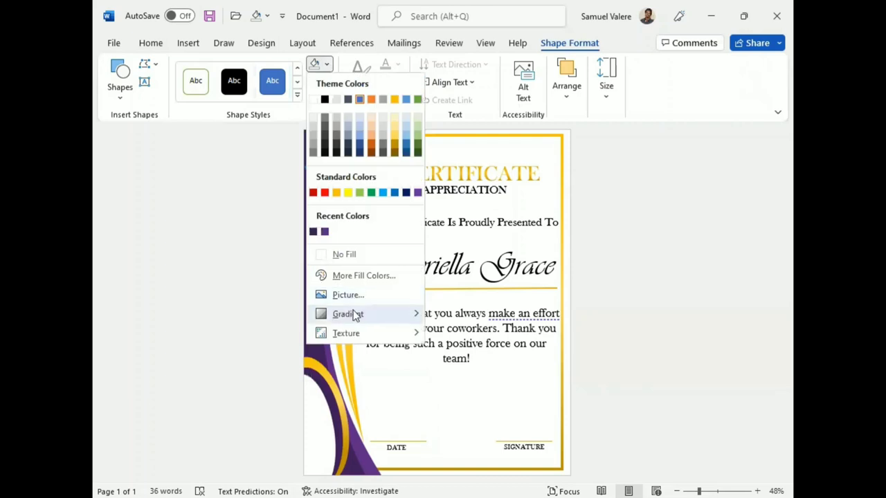
# - Give the star seal a gold gradient fill in Format Shape, adjusting the gradient stops
pyautogui.click(480, 482)
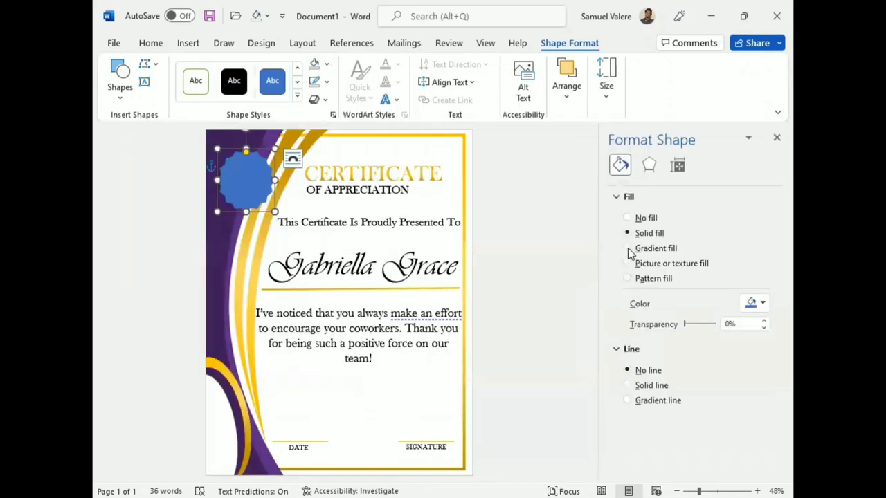
pyautogui.click(627, 248)
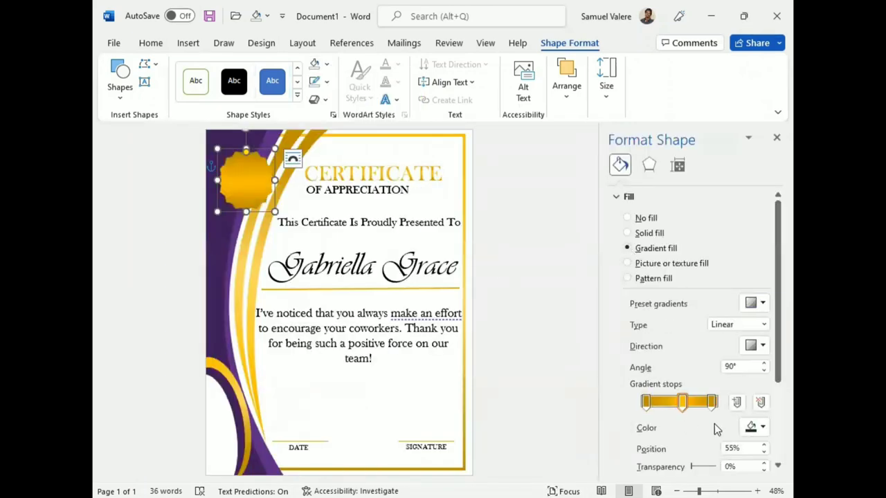
pyautogui.click(707, 402)
pyautogui.click(643, 404)
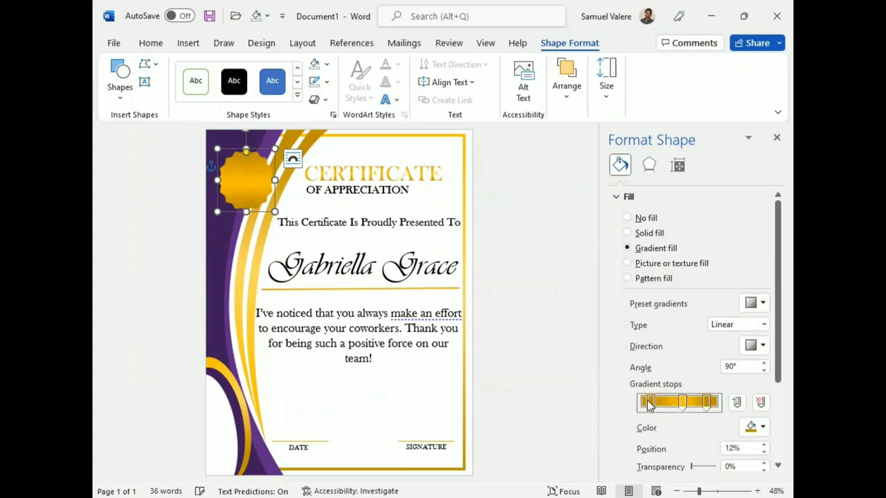
pyautogui.click(535, 271)
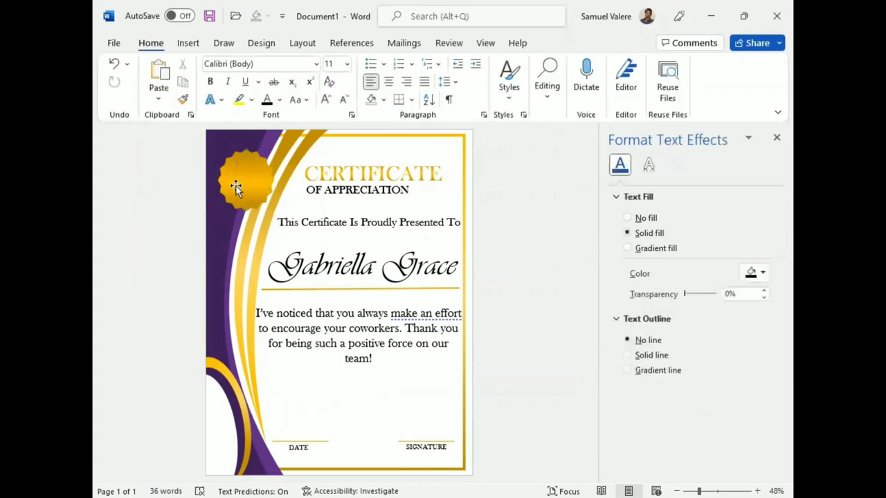
# - Shrink the gold seal slightly and shift it up and to the right
pyautogui.click(275, 200)
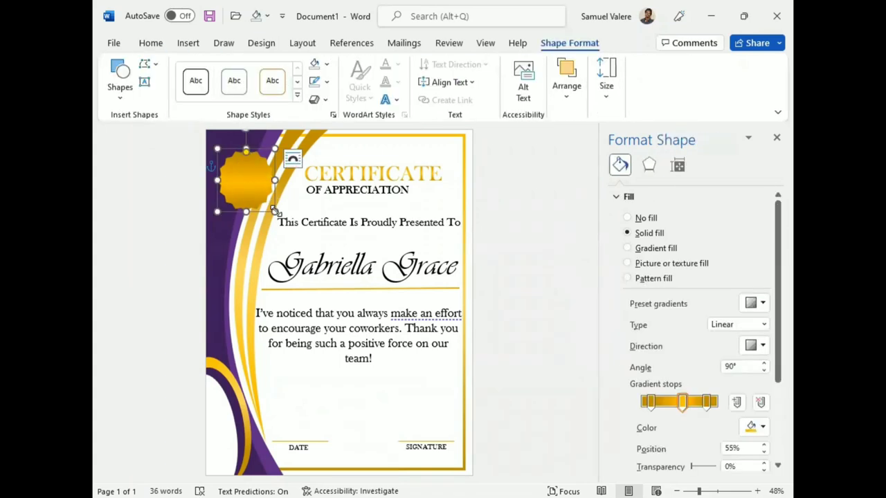
pyautogui.moveTo(274, 209); pyautogui.dragTo(265, 203)
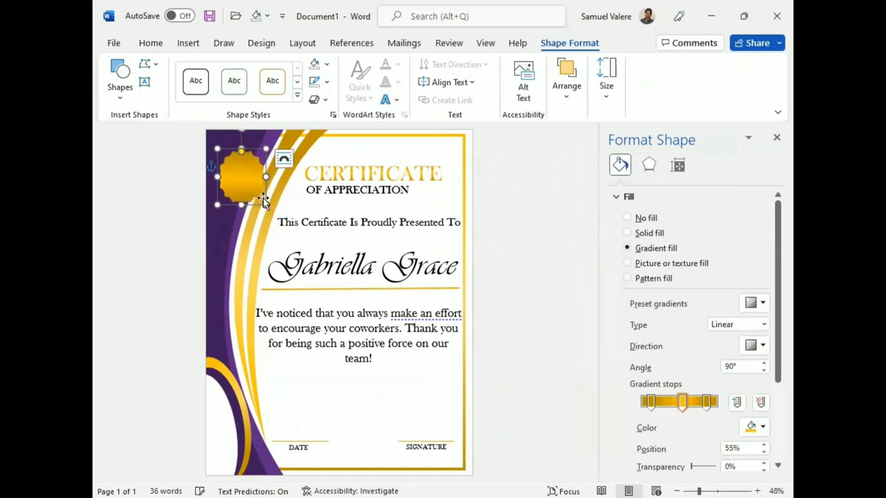
pyautogui.moveTo(241, 179); pyautogui.dragTo(252, 173)
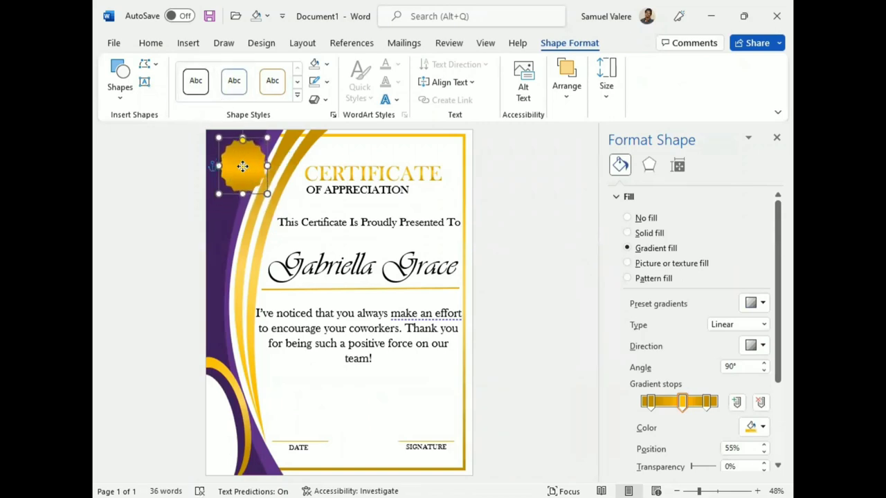
pyautogui.click(154, 45)
pyautogui.click(187, 44)
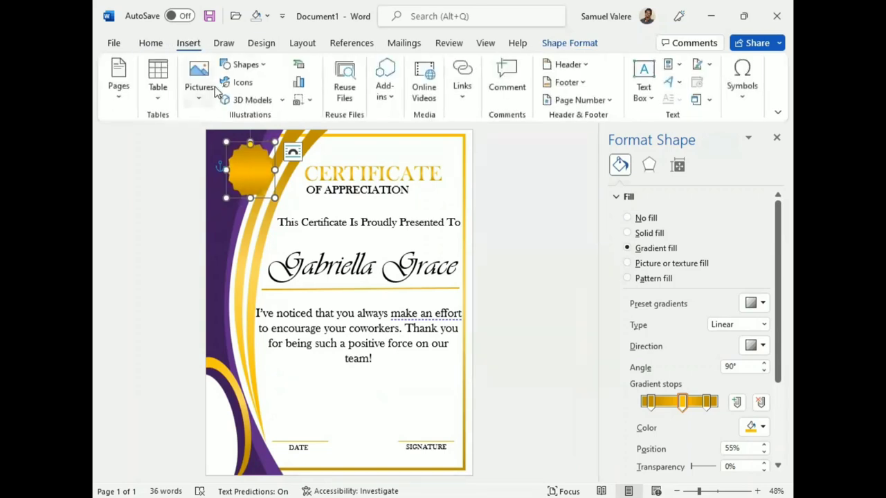
# - Draw a block-arrow ribbon tail and rotate it to hang beneath the seal
pyautogui.click(245, 64)
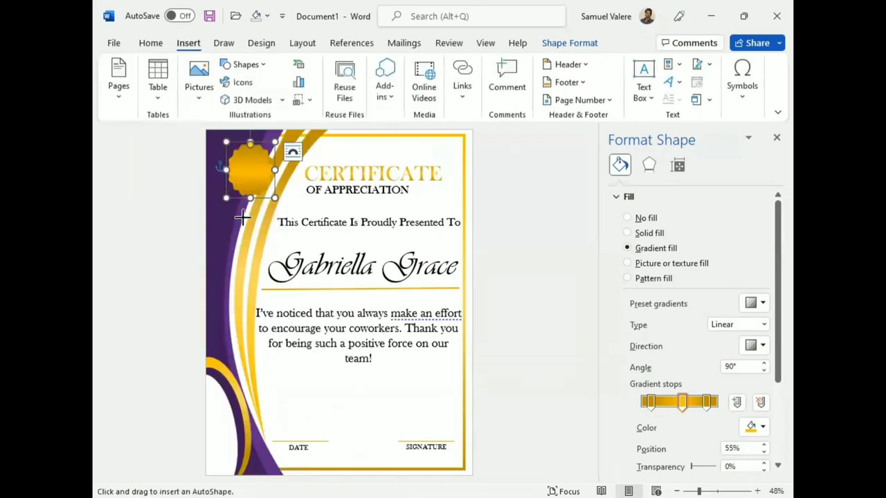
pyautogui.click(320, 330)
pyautogui.moveTo(232, 213); pyautogui.dragTo(276, 243)
pyautogui.moveTo(255, 188)
pyautogui.mouseDown()
pyautogui.moveTo(214, 226)
pyautogui.moveTo(249, 199)
pyautogui.moveTo(254, 231)
pyautogui.mouseUp()
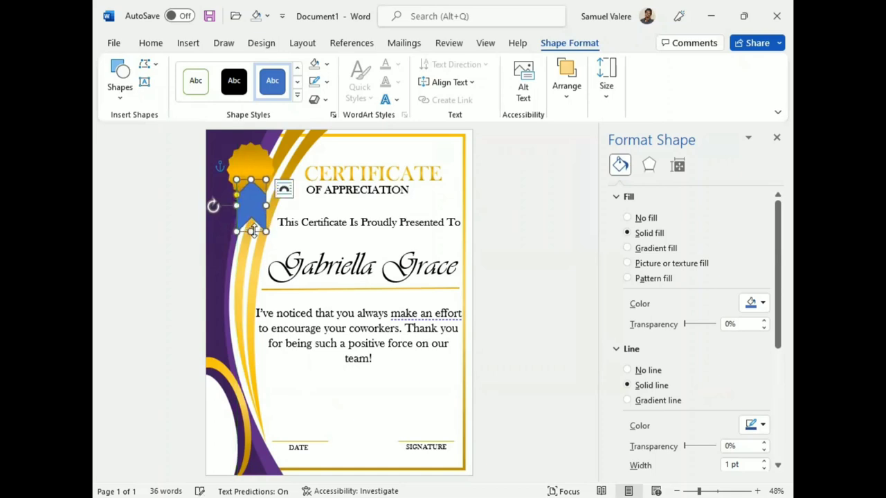
pyautogui.moveTo(260, 194); pyautogui.dragTo(260, 190)
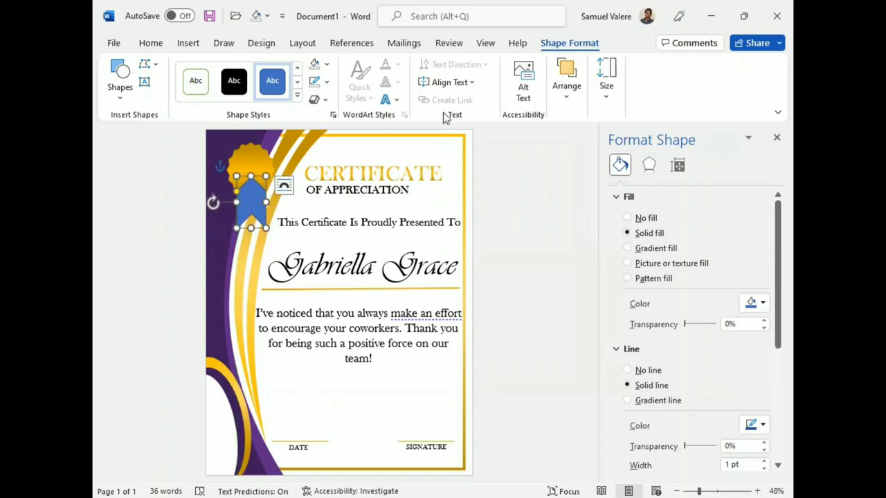
# - Give the ribbon an orange outline and dark purple fill, and send it behind the seal
pyautogui.click(325, 82)
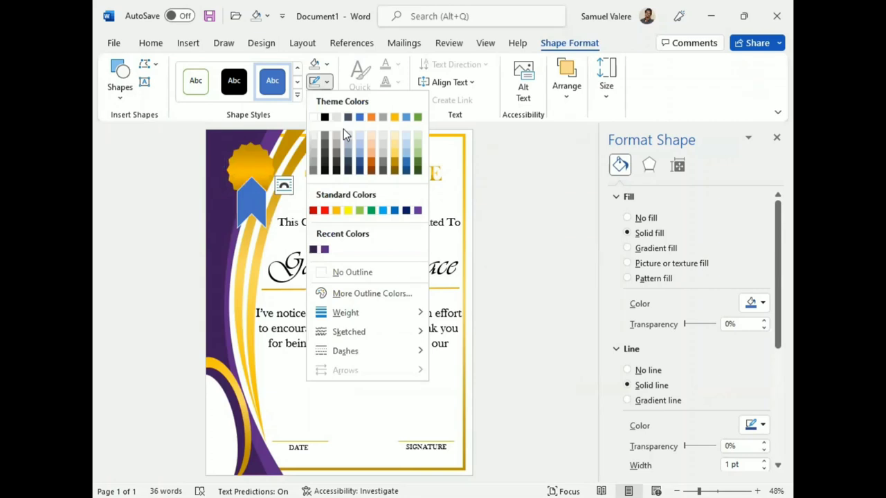
pyautogui.click(335, 210)
pyautogui.click(326, 64)
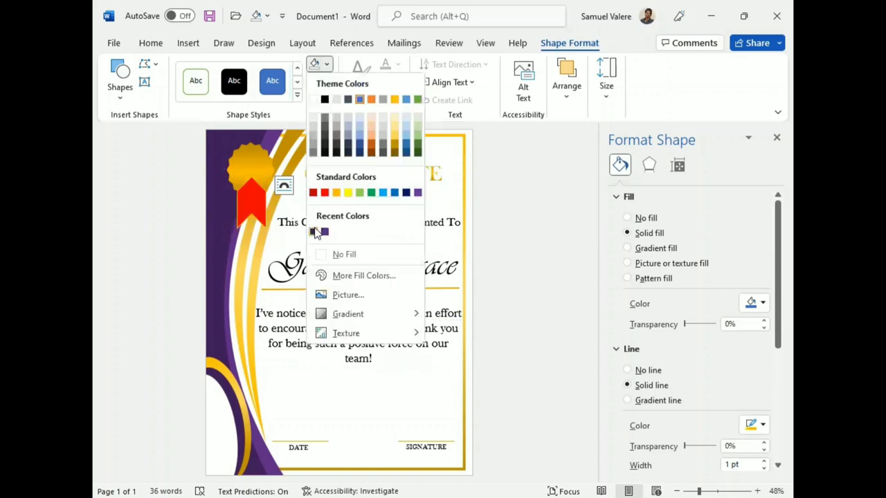
pyautogui.click(312, 230)
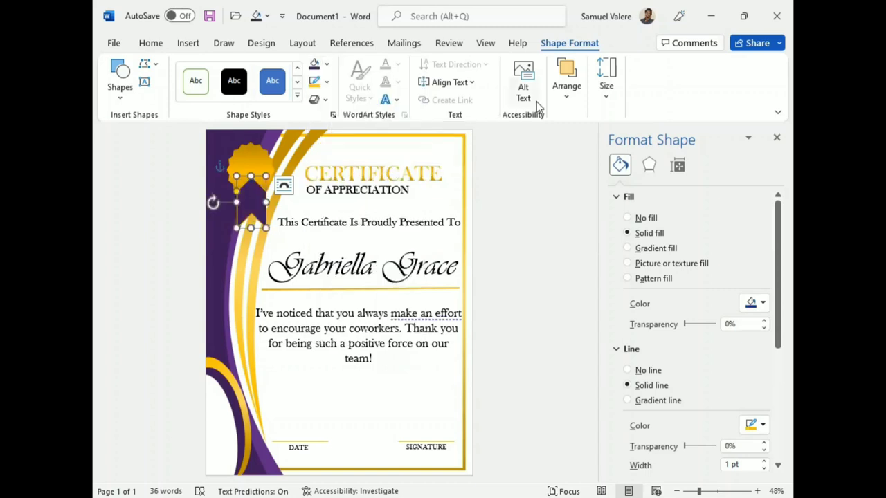
pyautogui.click(567, 94)
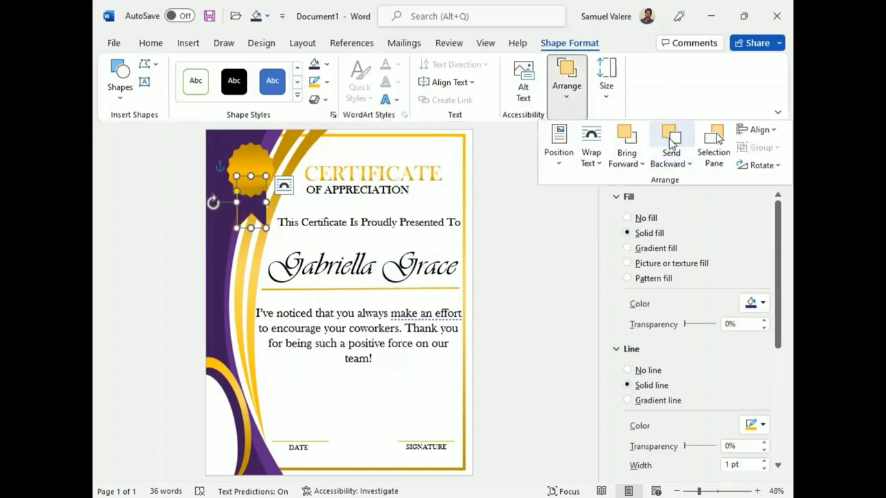
pyautogui.click(315, 443)
pyautogui.click(319, 441)
pyautogui.click(318, 441)
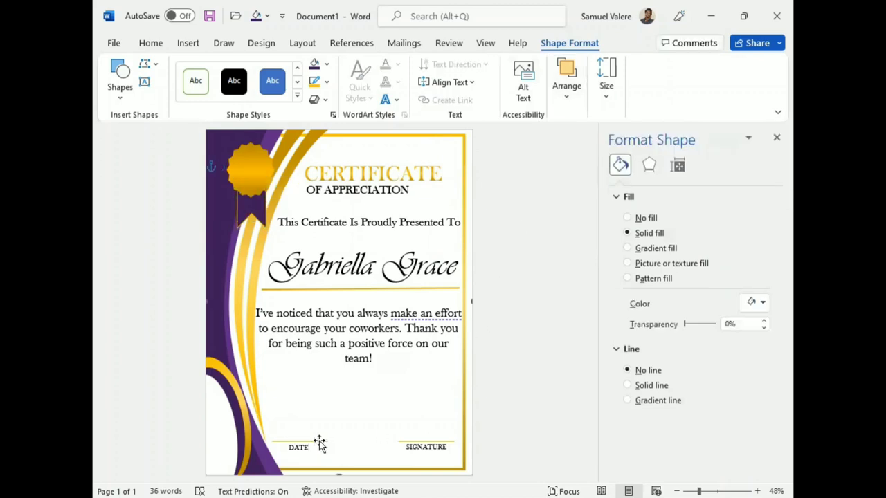
# - Reuse the gold line as a short vertical stripe on the ribbon below the seal
pyautogui.click(319, 441)
pyautogui.moveTo(319, 441)
pyautogui.mouseDown()
pyautogui.moveTo(321, 433)
pyautogui.moveTo(324, 454)
pyautogui.moveTo(274, 256)
pyautogui.moveTo(277, 230)
pyautogui.moveTo(236, 275)
pyautogui.mouseUp()
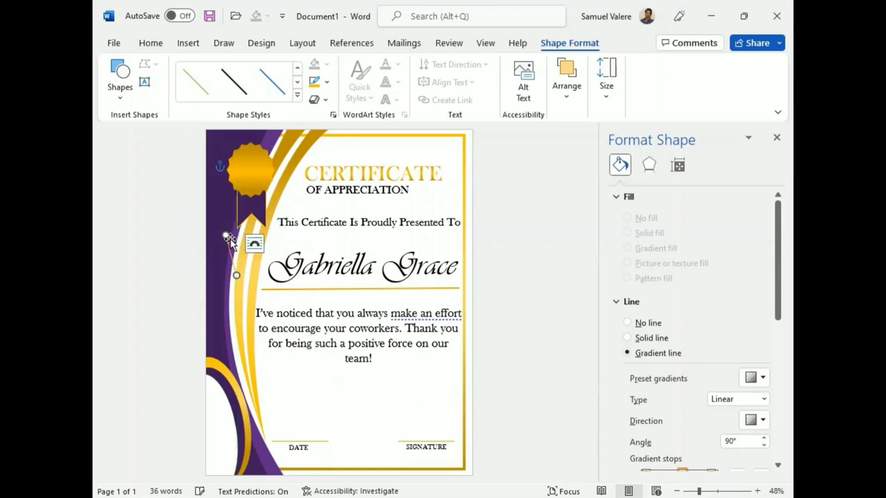
pyautogui.moveTo(226, 235); pyautogui.dragTo(234, 234)
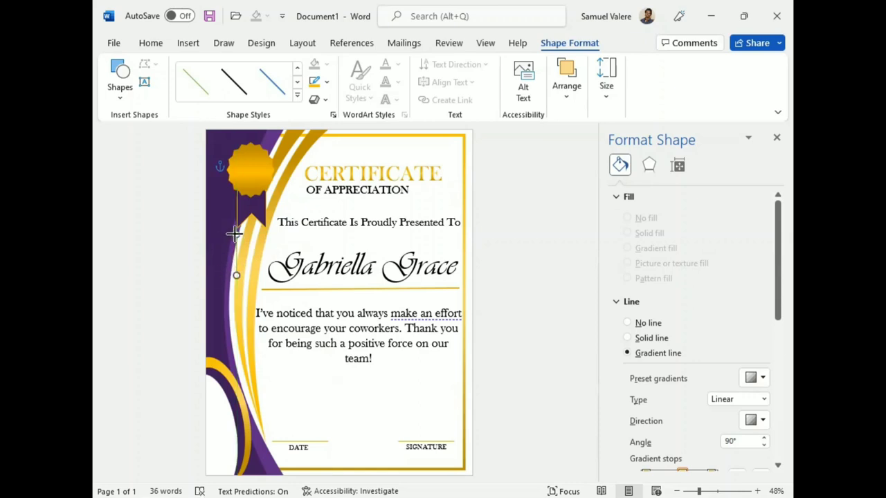
pyautogui.moveTo(236, 276); pyautogui.dragTo(236, 235)
pyautogui.press('Right')
pyautogui.press('Right')
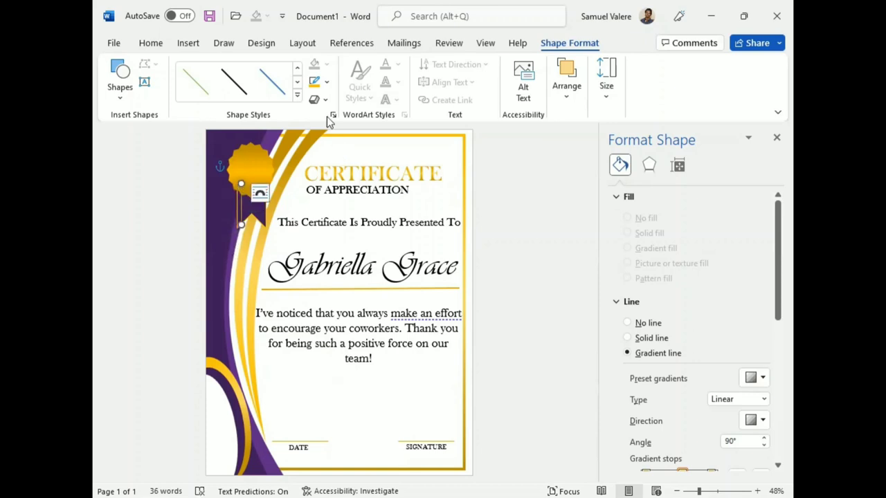
# - Set the gold stripe and the ribbon outline to 3 pt weight
pyautogui.click(328, 83)
pyautogui.moveTo(345, 313)
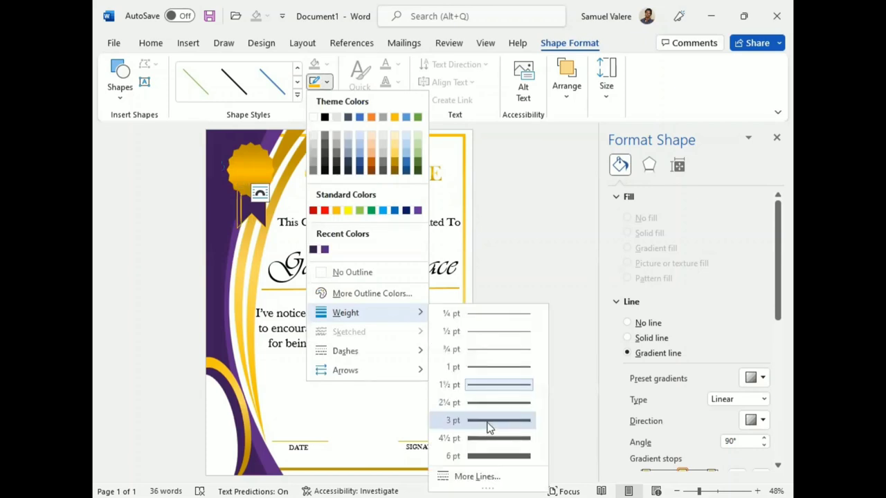
pyautogui.click(488, 420)
pyautogui.click(426, 299)
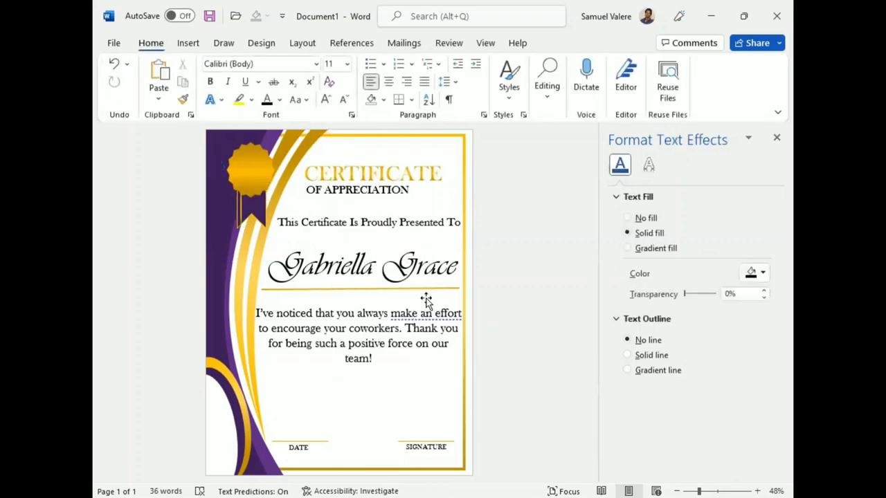
pyautogui.click(249, 207)
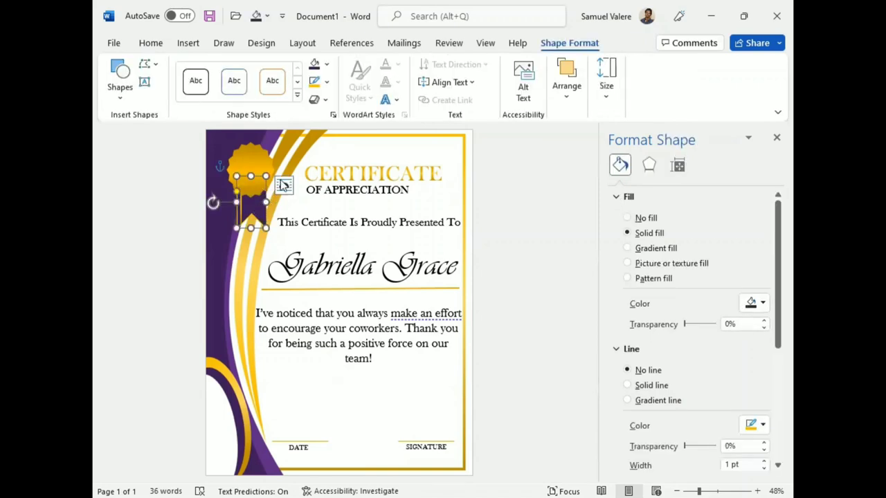
pyautogui.click(328, 83)
pyautogui.moveTo(346, 313)
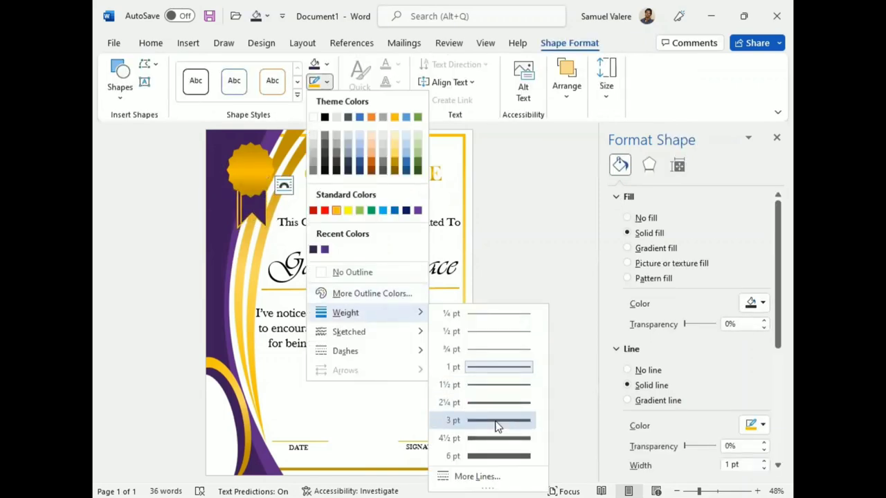
pyautogui.click(496, 425)
pyautogui.click(524, 256)
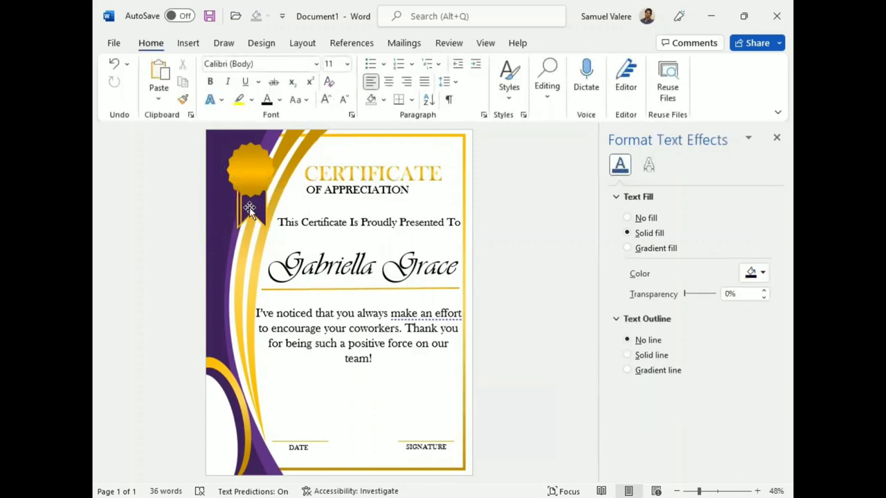
pyautogui.click(259, 222)
pyautogui.click(544, 235)
# - Position the gold stripe onto the purple ribbon
pyautogui.click(239, 202)
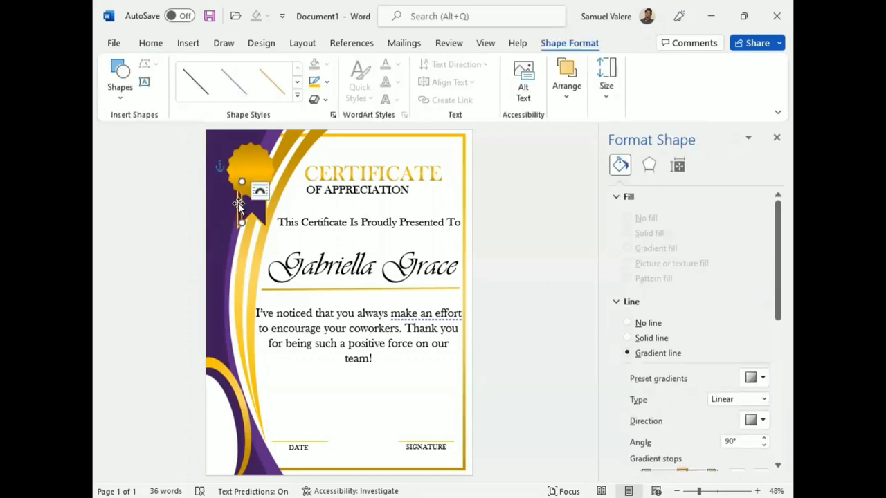
pyautogui.moveTo(241, 204); pyautogui.dragTo(238, 205)
pyautogui.press('Right')
pyautogui.press('Right')
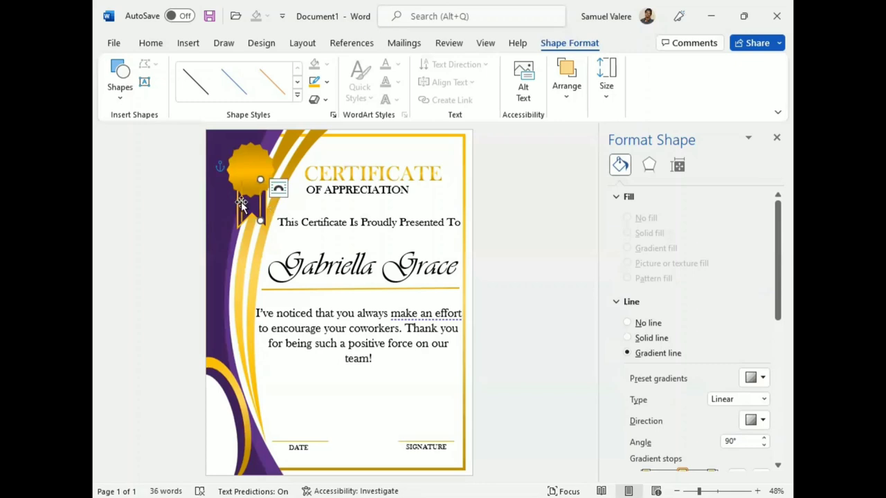
pyautogui.moveTo(239, 203); pyautogui.dragTo(241, 201)
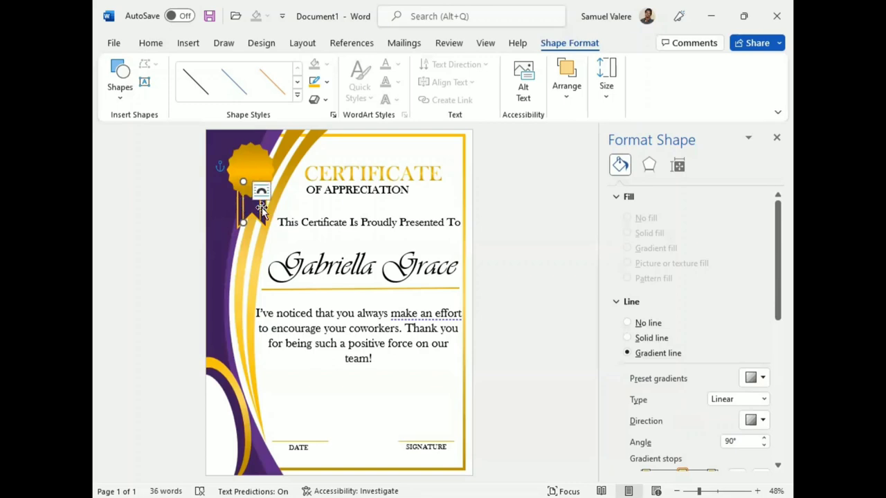
pyautogui.moveTo(261, 211); pyautogui.dragTo(275, 216)
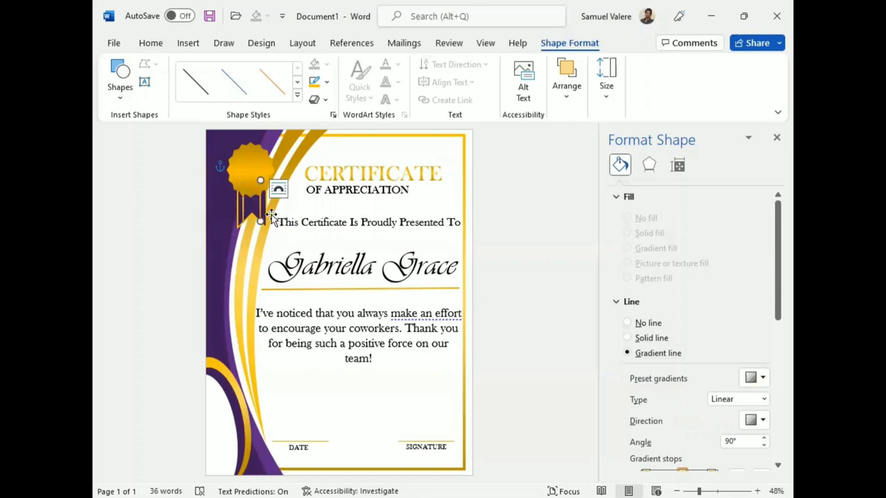
pyautogui.click(253, 158)
pyautogui.click(567, 80)
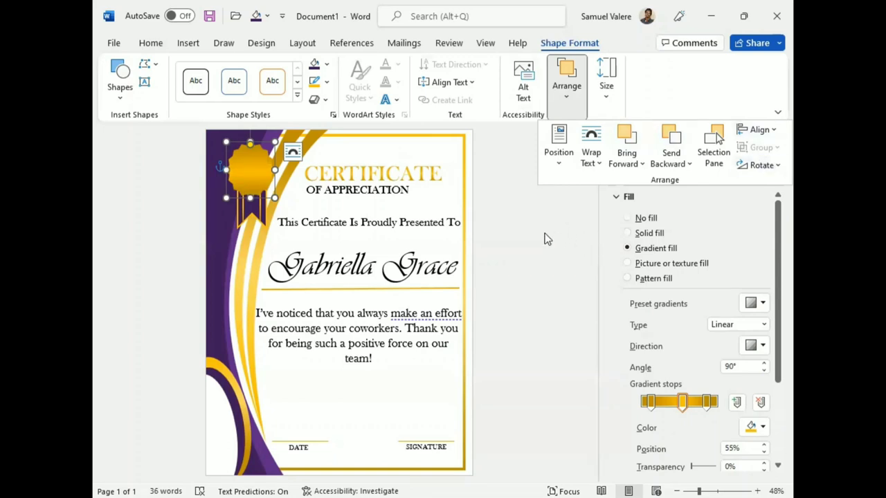
# - Draw an oval over the gold seal, enlarged to cover the seal's centre
pyautogui.click(119, 89)
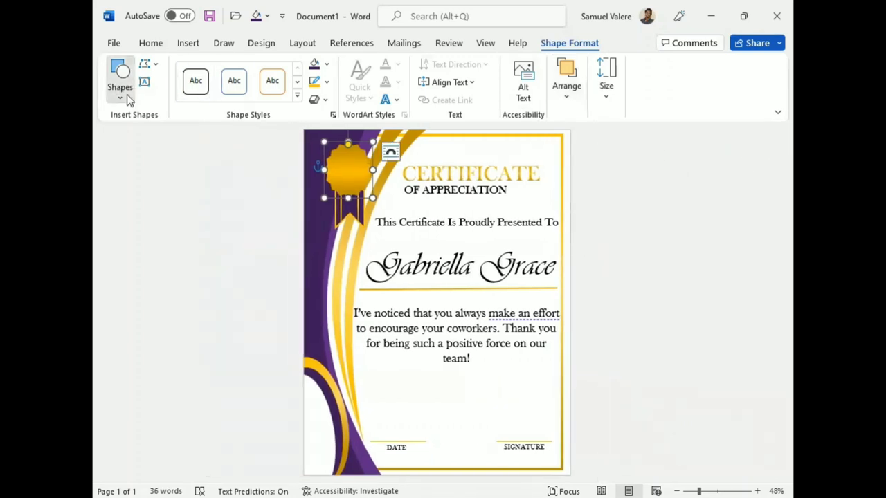
pyautogui.click(228, 168)
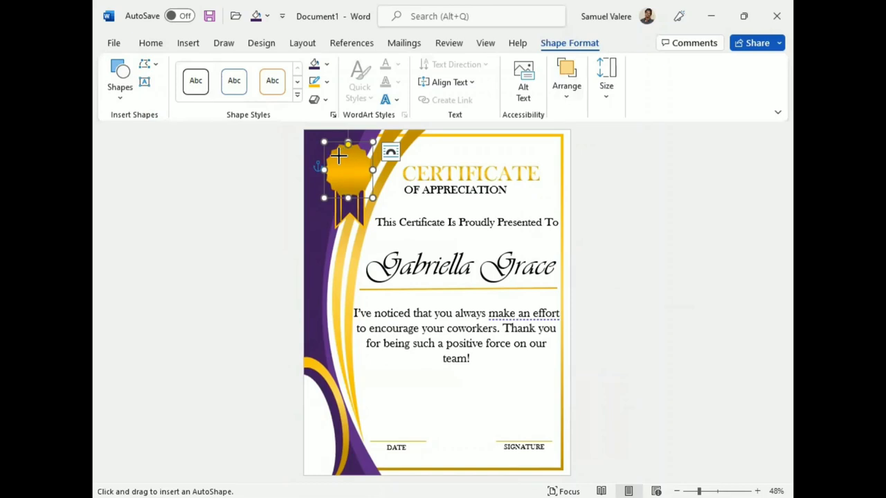
pyautogui.moveTo(334, 151); pyautogui.dragTo(366, 188)
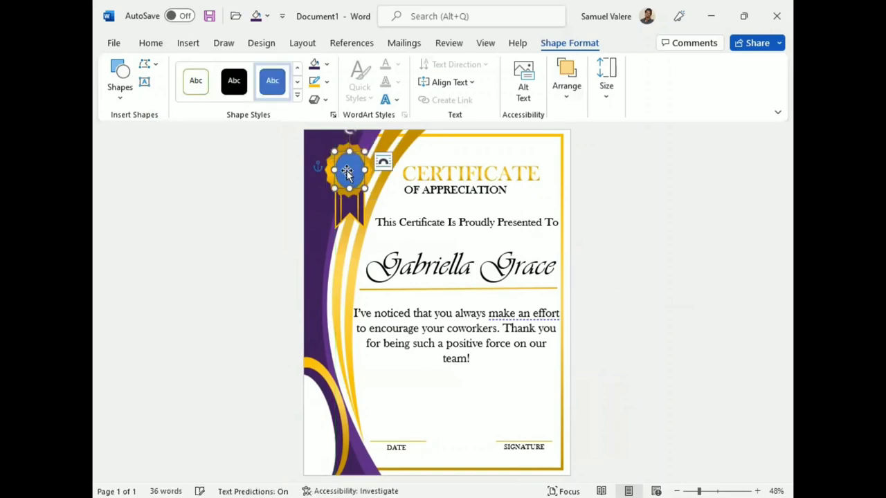
pyautogui.moveTo(365, 188); pyautogui.dragTo(368, 195)
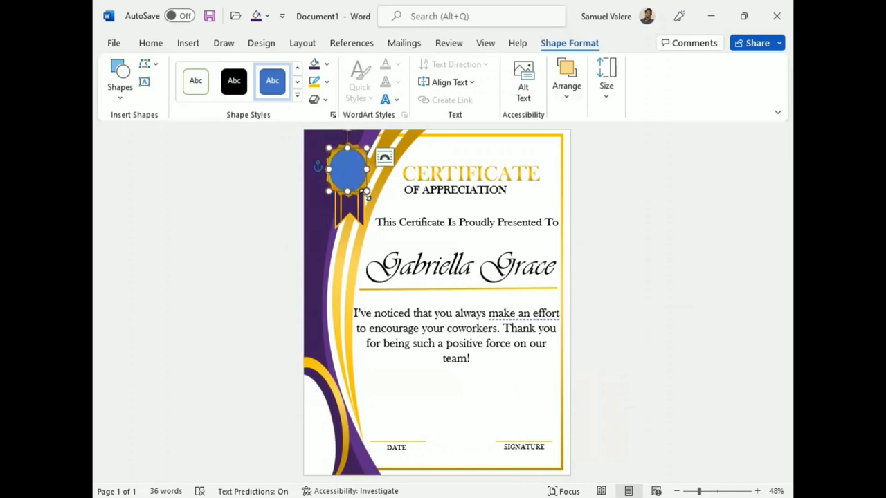
pyautogui.moveTo(366, 194); pyautogui.dragTo(370, 195)
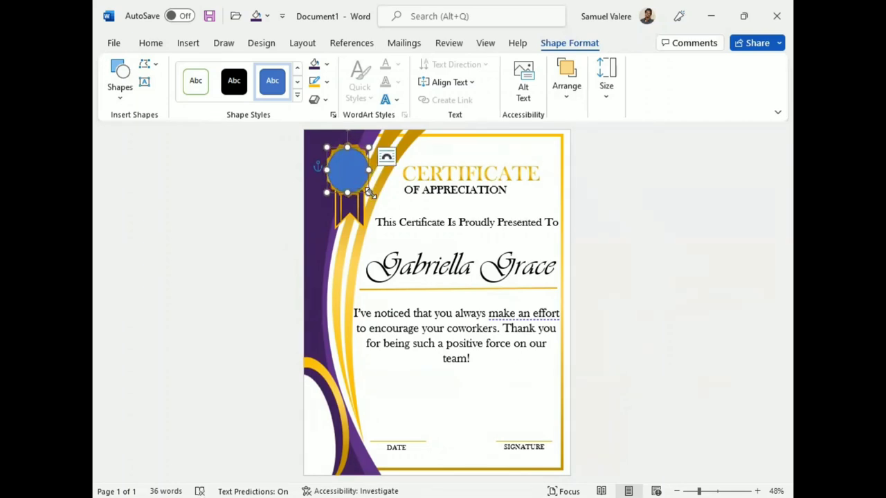
# - Fill the oval dark purple with no outline and centre it on the seal
pyautogui.click(327, 81)
pyautogui.click(326, 274)
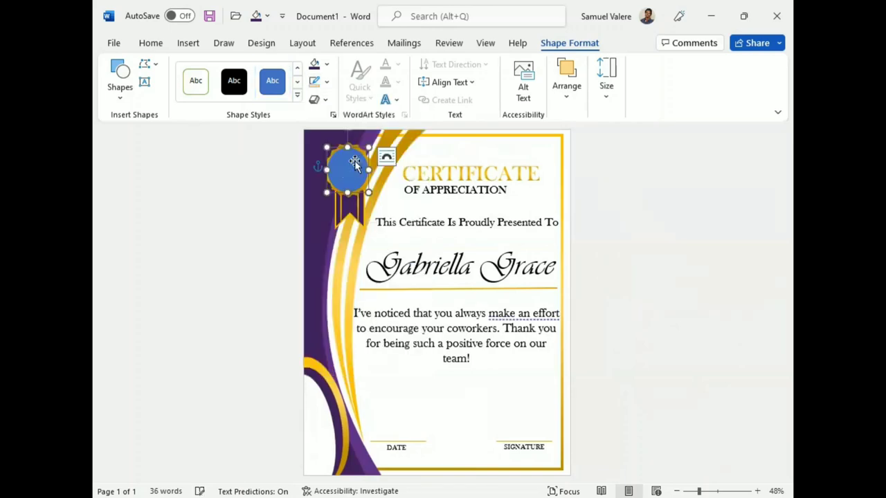
pyautogui.click(317, 64)
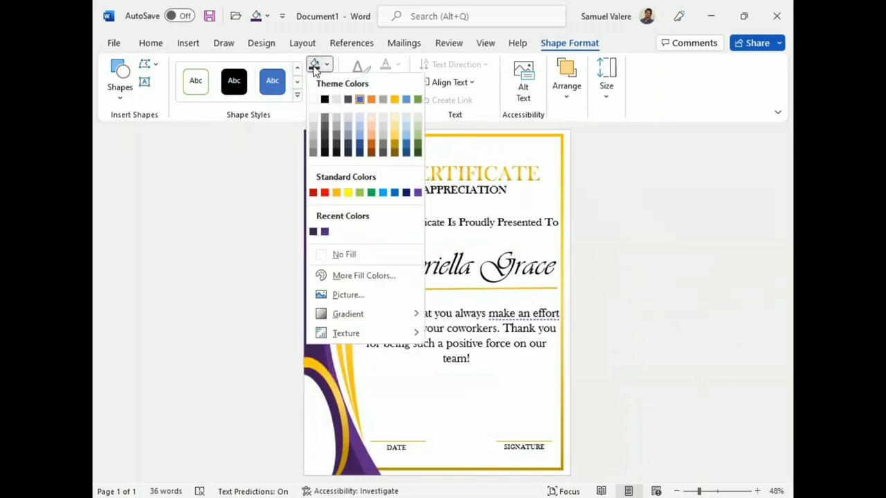
pyautogui.click(313, 231)
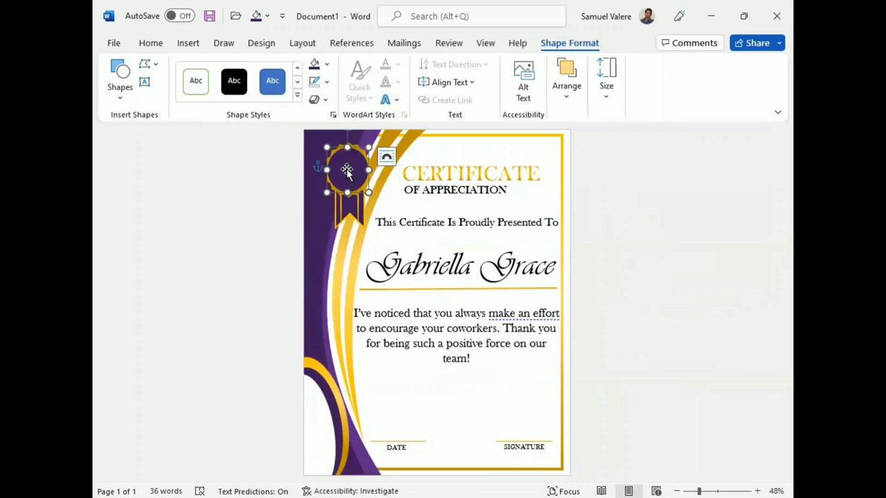
pyautogui.moveTo(347, 173); pyautogui.dragTo(352, 178)
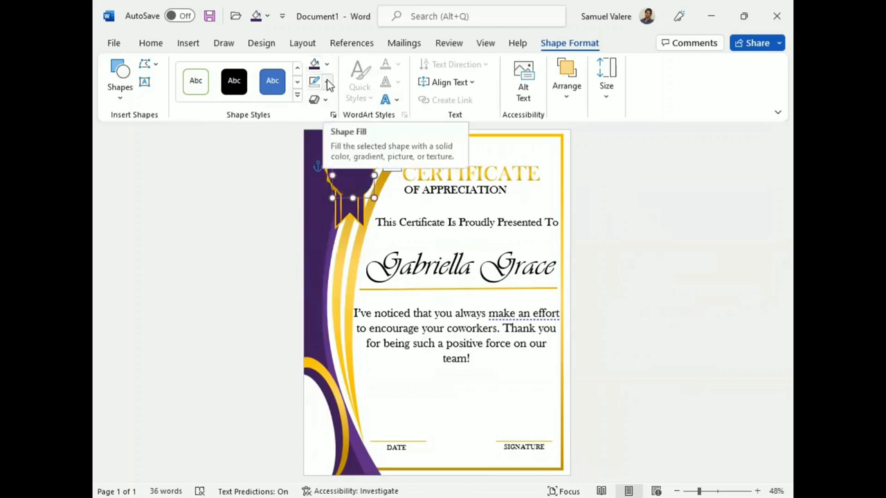
# - Give the circle a coloured 2¼ pt outline with no fill, resized to fit inside the seal
pyautogui.click(330, 83)
pyautogui.click(336, 210)
pyautogui.click(326, 64)
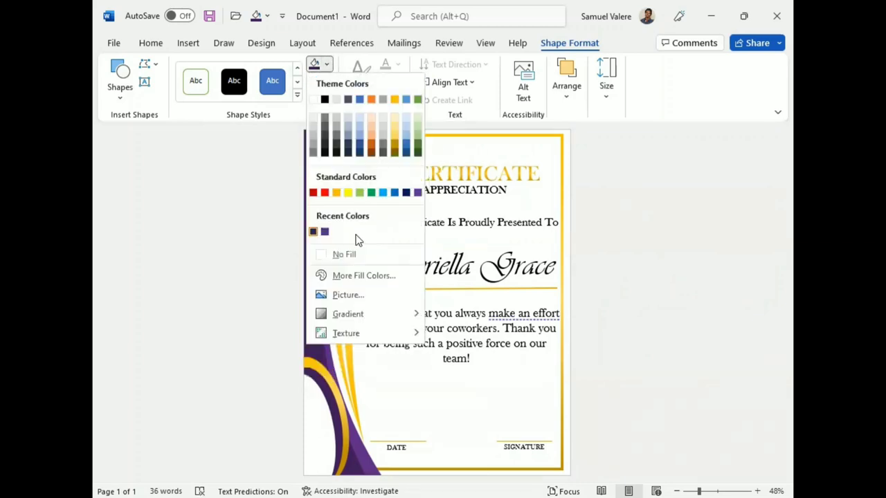
pyautogui.click(344, 255)
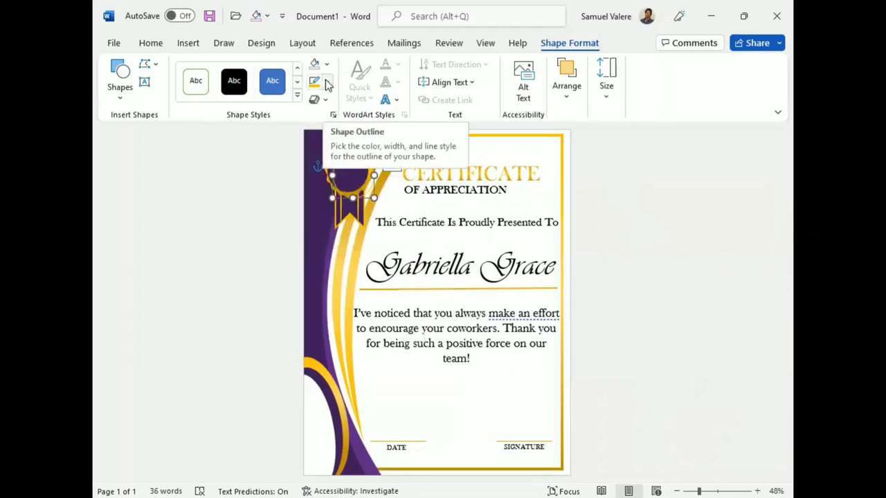
pyautogui.click(326, 81)
pyautogui.moveTo(346, 312)
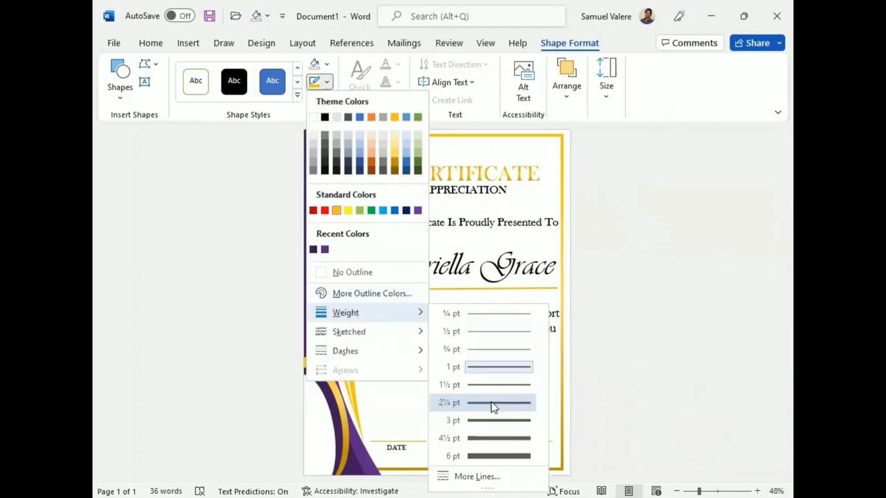
pyautogui.click(493, 403)
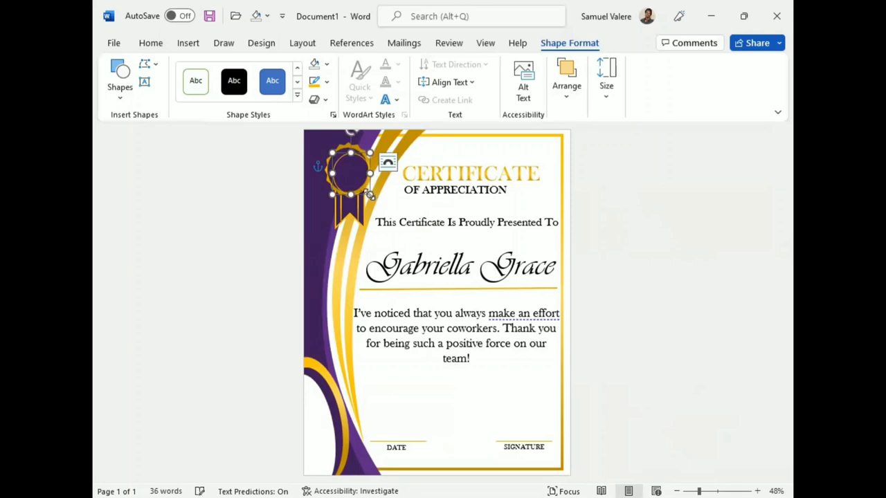
pyautogui.moveTo(369, 196); pyautogui.dragTo(371, 198)
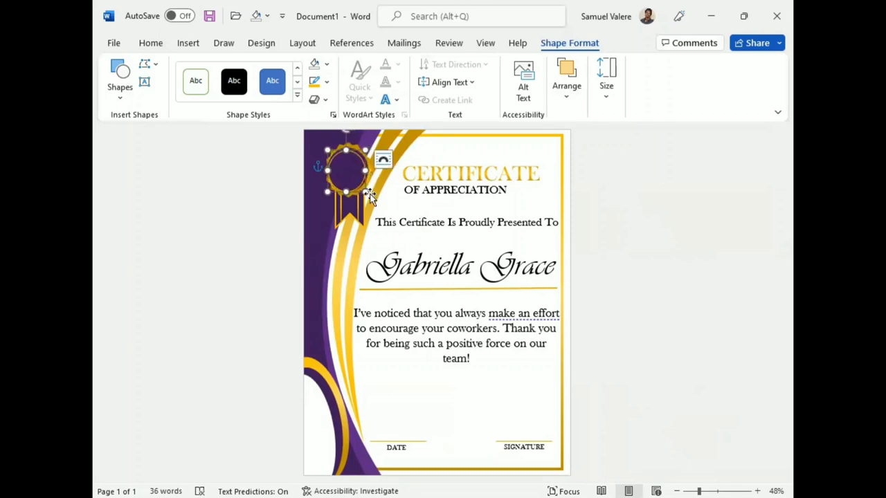
pyautogui.moveTo(369, 196); pyautogui.dragTo(370, 197)
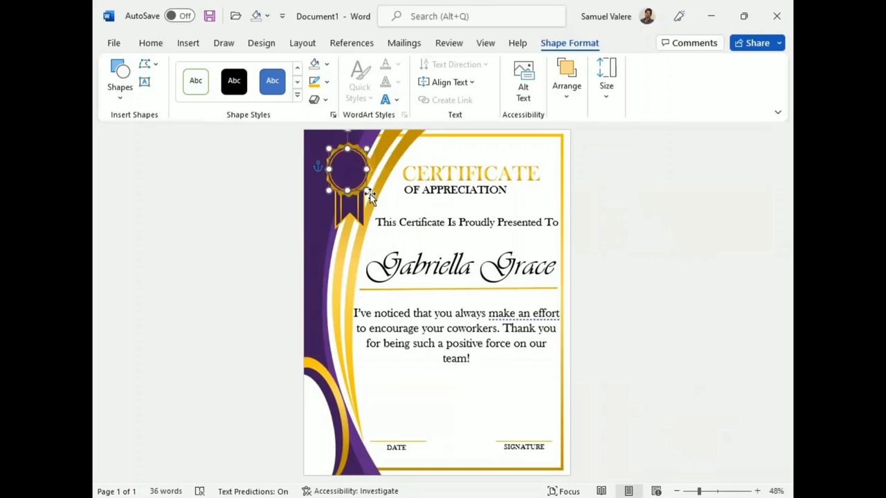
pyautogui.click(654, 258)
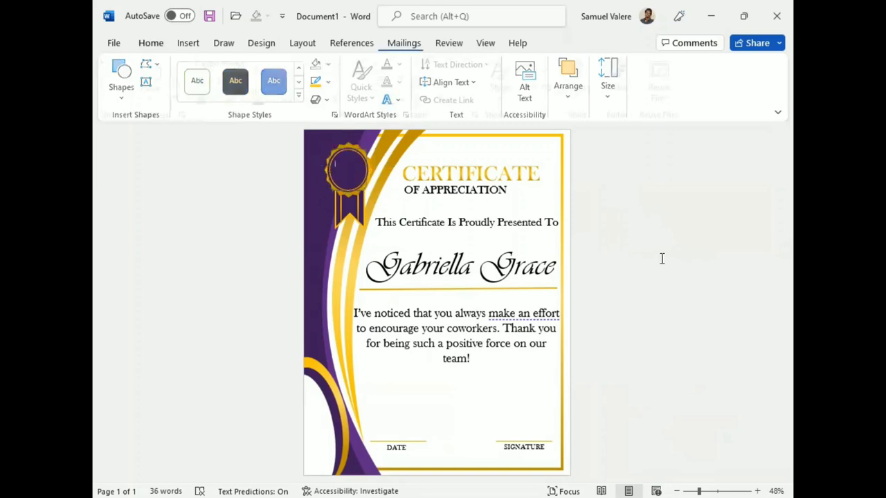
# - Draw a small text box over the circle and set Best in Baskerville Old Face
pyautogui.click(330, 176)
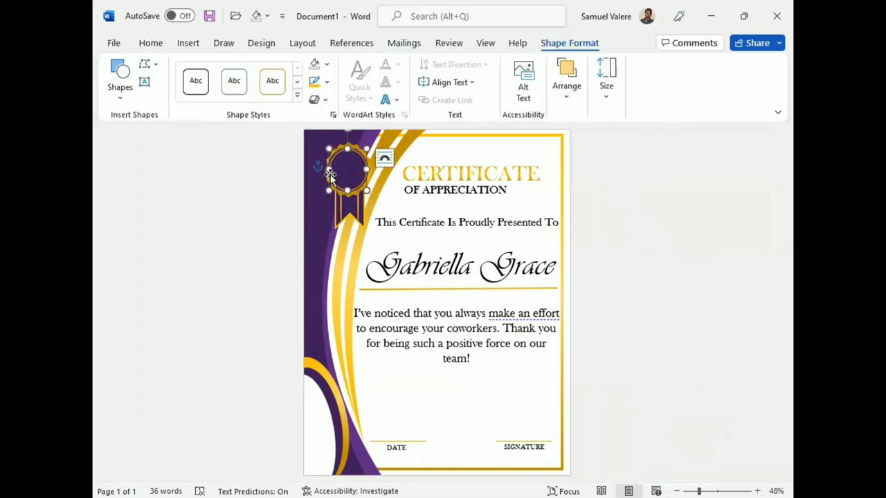
pyautogui.click(145, 81)
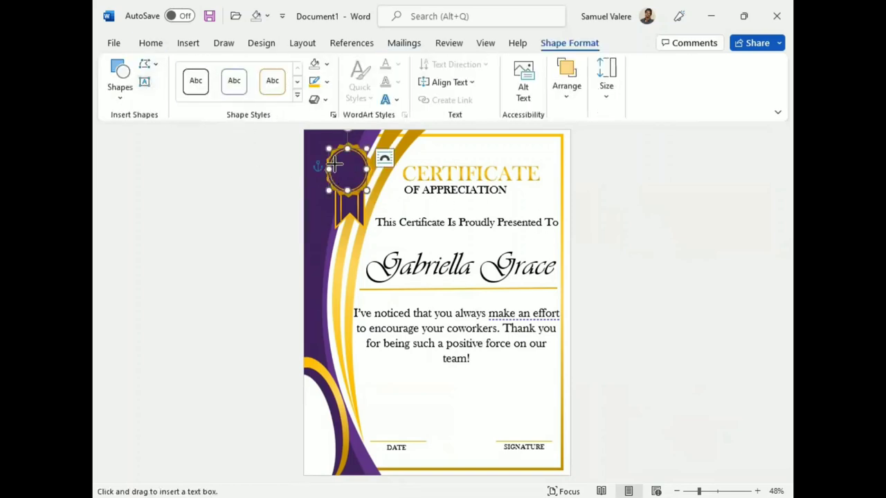
pyautogui.moveTo(331, 163); pyautogui.dragTo(364, 173)
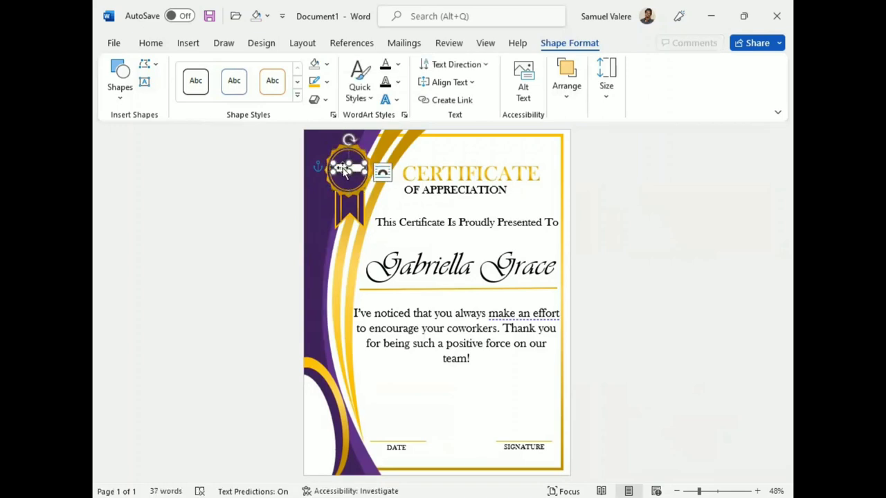
pyautogui.doubleClick(341, 166)
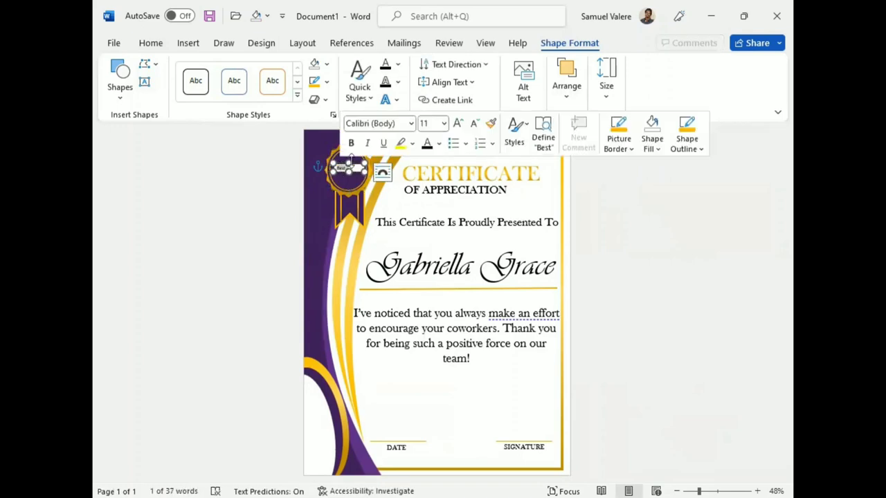
pyautogui.click(400, 123)
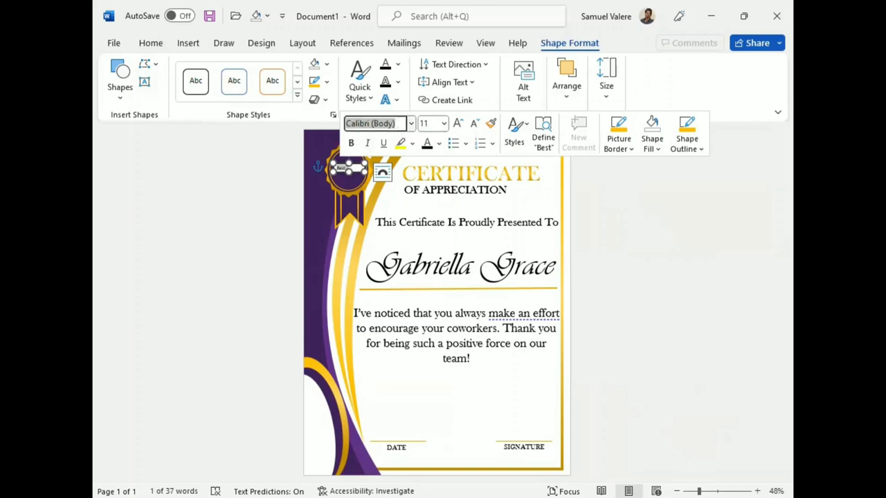
pyautogui.write('Baskerville Old Face')
pyautogui.press('Return')
# - Make BEST uppercase, 16 pt, centred, and apply a new font colour
pyautogui.click(150, 43)
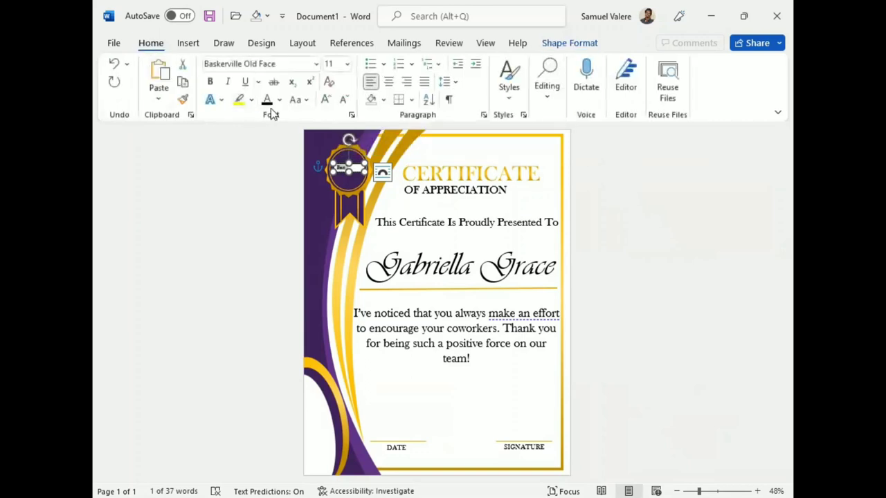
pyautogui.click(300, 100)
pyautogui.click(294, 154)
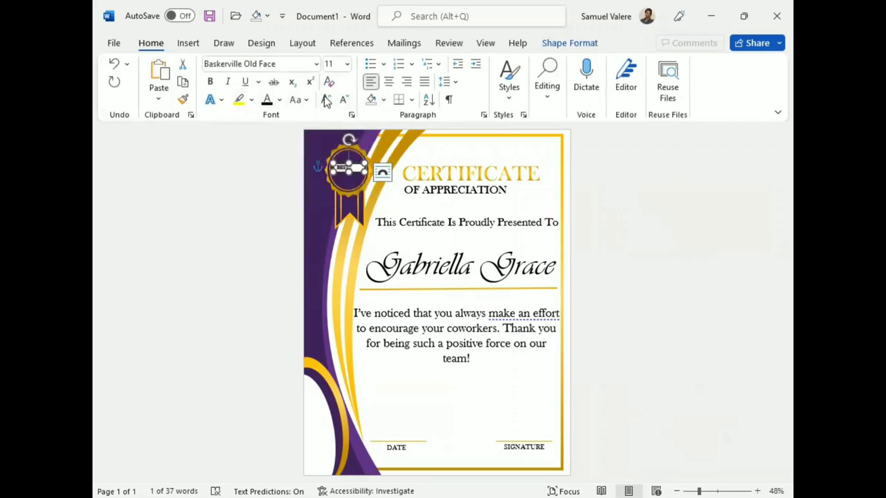
pyautogui.click(325, 100)
pyautogui.click(388, 82)
pyautogui.click(325, 99)
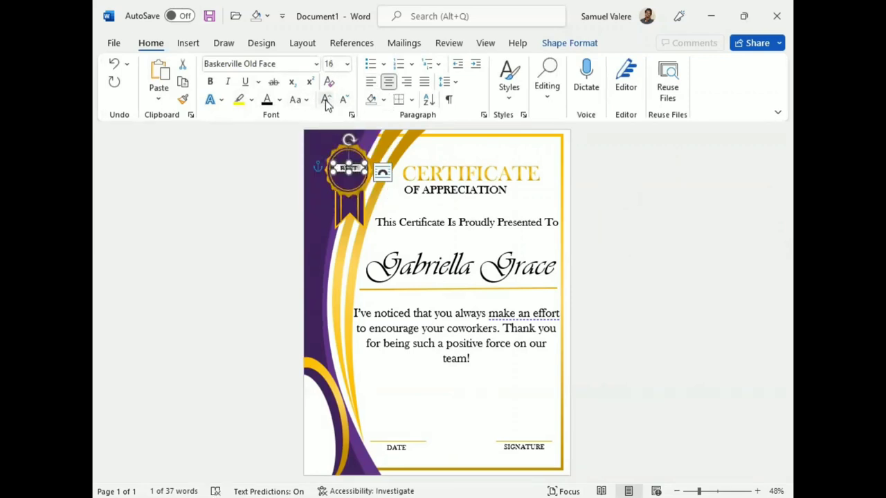
pyautogui.click(278, 100)
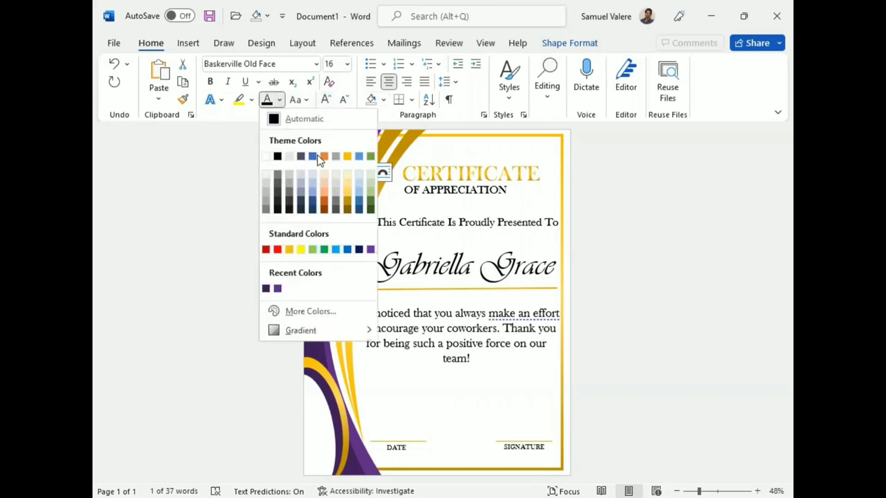
pyautogui.click(301, 250)
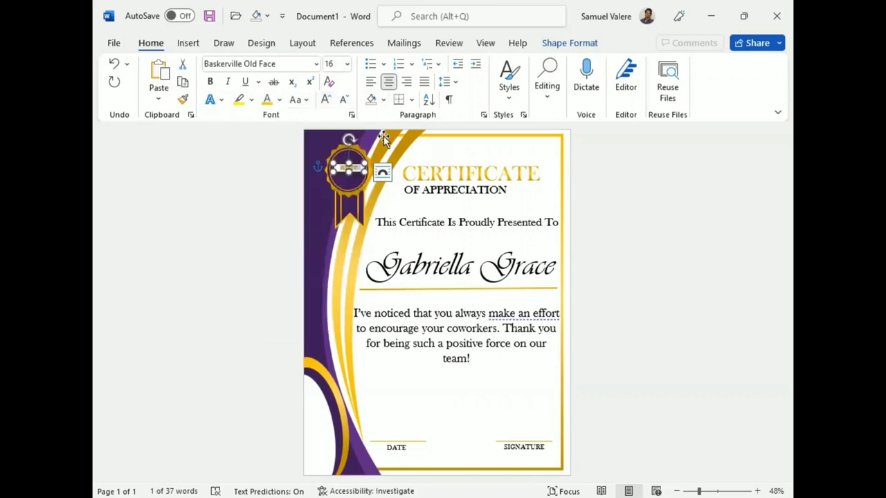
# - Give the text box No Fill and No Outline
pyautogui.click(570, 43)
pyautogui.click(326, 83)
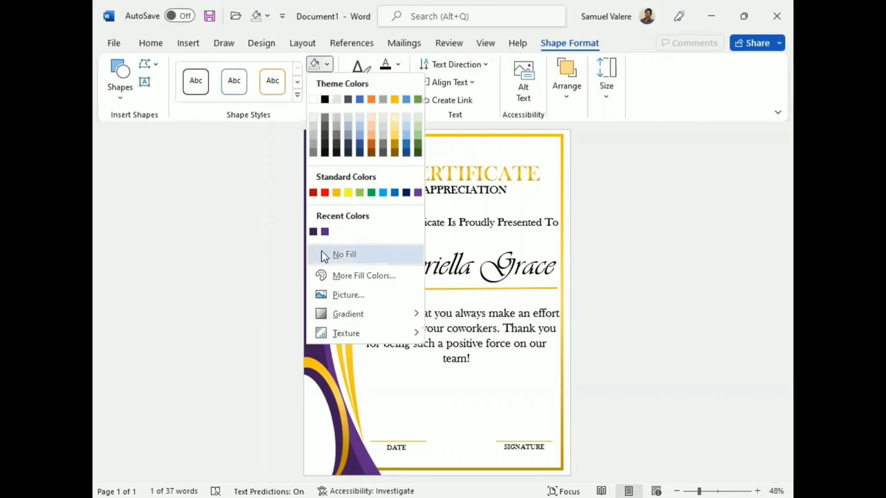
pyautogui.click(321, 250)
pyautogui.click(330, 84)
pyautogui.click(324, 270)
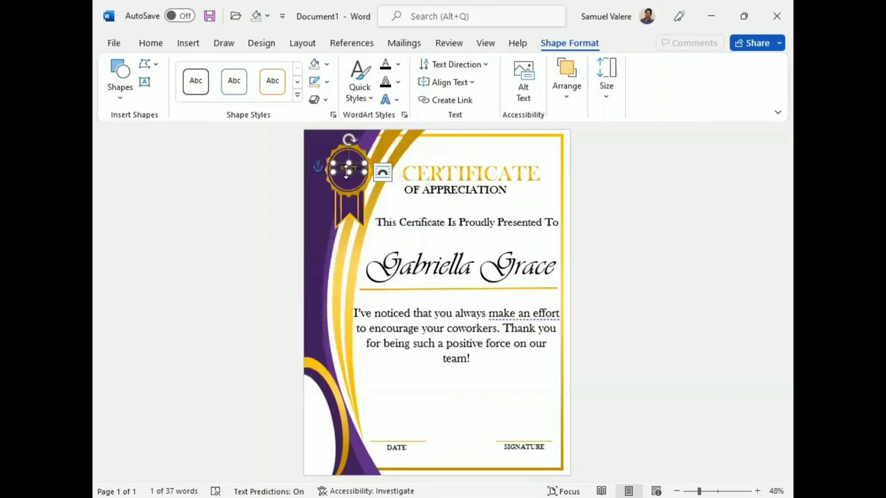
# - Nudge the BEST box up and duplicate it just below, replacing the copied word
pyautogui.press('Up')
pyautogui.press('Up')
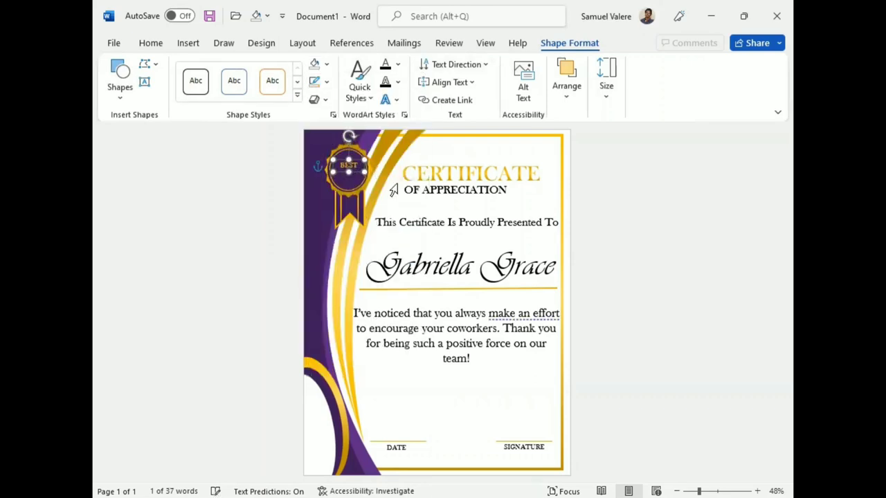
pyautogui.press('Up')
pyautogui.press('Up')
pyautogui.press('Up')
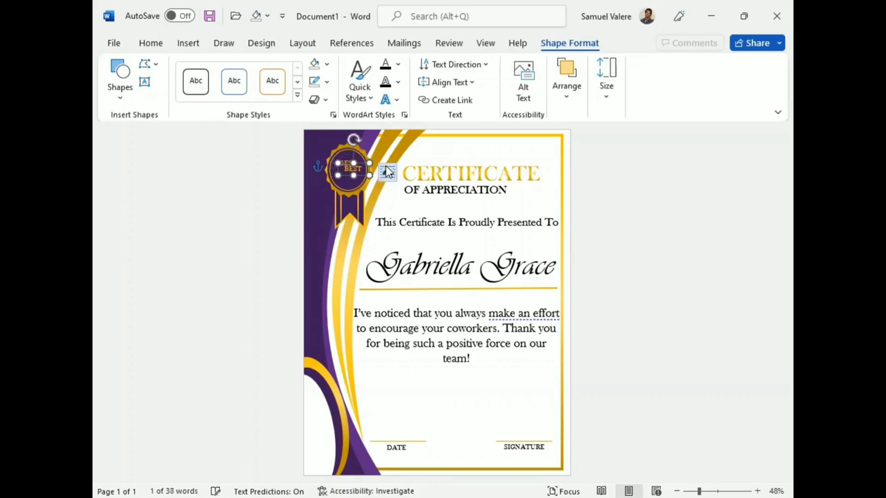
pyautogui.moveTo(348, 166); pyautogui.dragTo(352, 181)
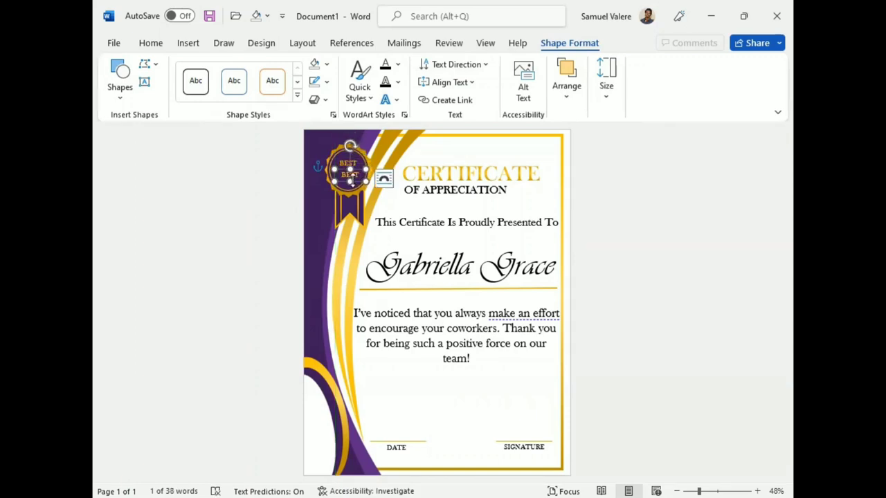
pyautogui.doubleClick(352, 178)
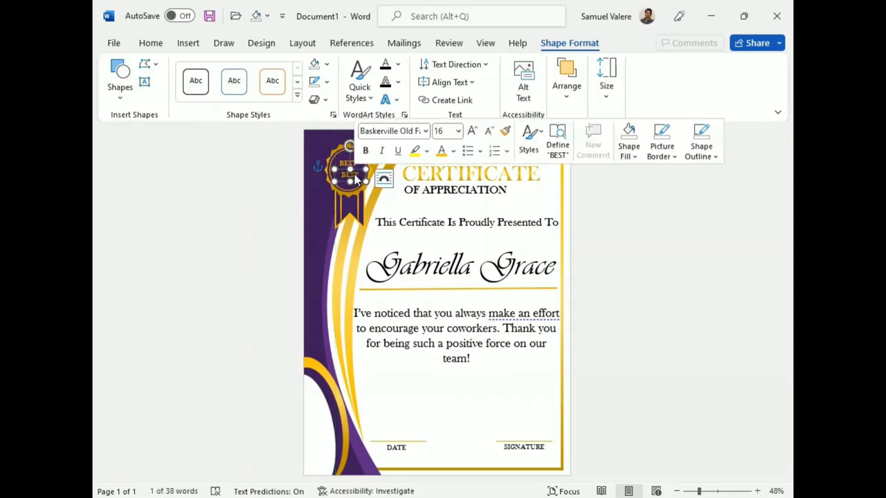
pyautogui.press('BackSpace')
pyautogui.write('2023')
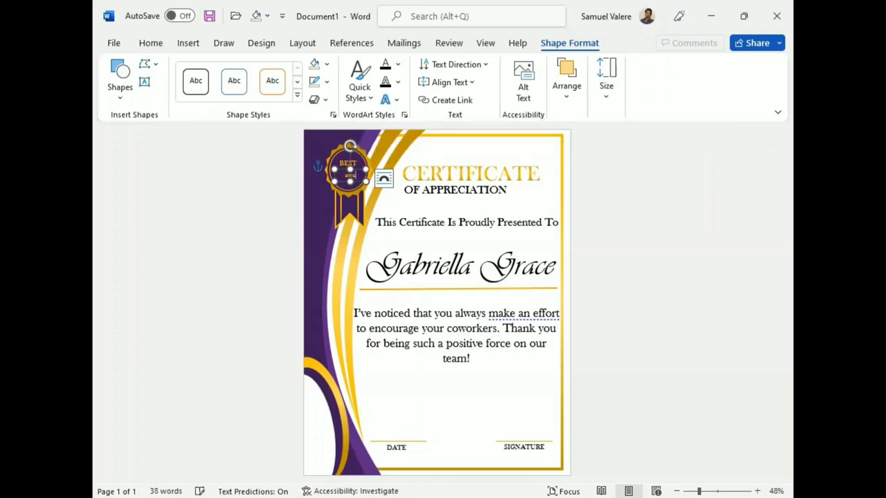
# - Make AWARD bold uppercase at 18 pt, widen its box, and set BEST to 18 pt
pyautogui.doubleClick(358, 176)
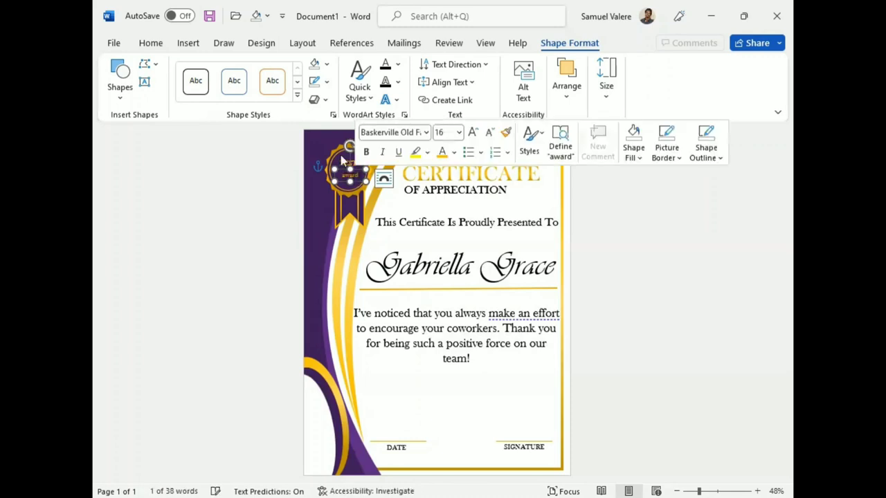
pyautogui.click(150, 43)
pyautogui.click(298, 100)
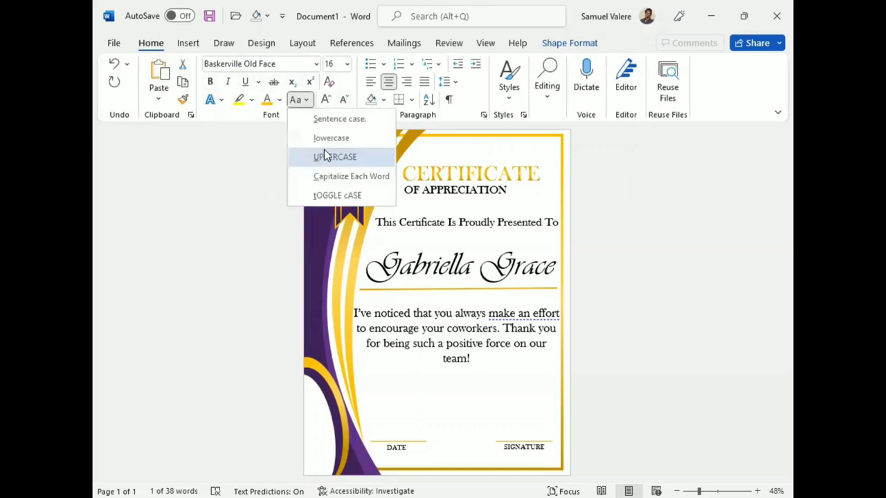
pyautogui.click(322, 151)
pyautogui.click(210, 82)
pyautogui.click(326, 99)
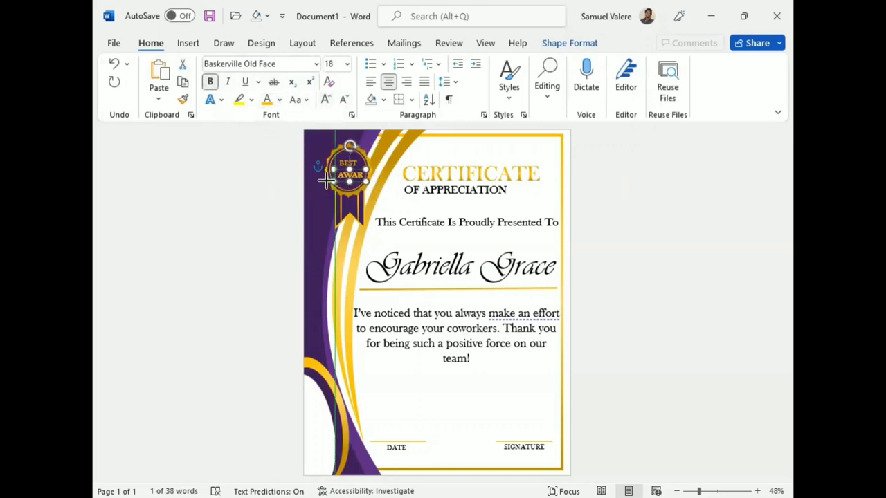
pyautogui.moveTo(366, 181); pyautogui.dragTo(369, 184)
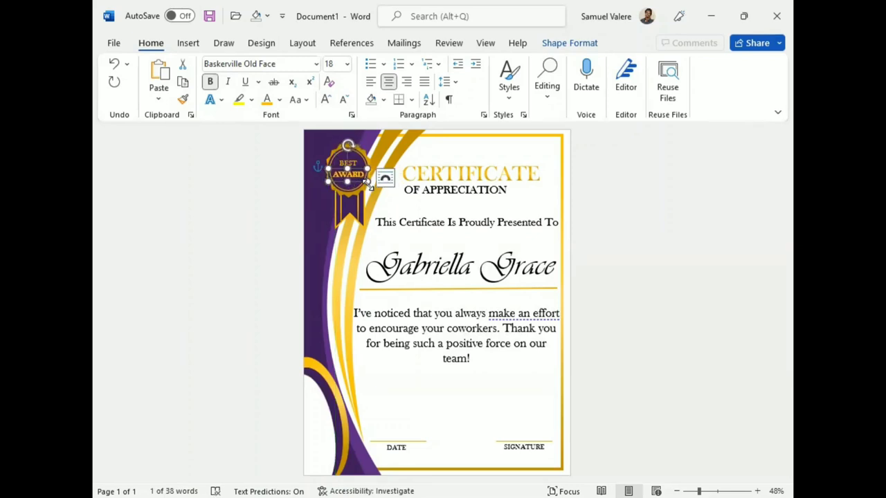
pyautogui.doubleClick(354, 163)
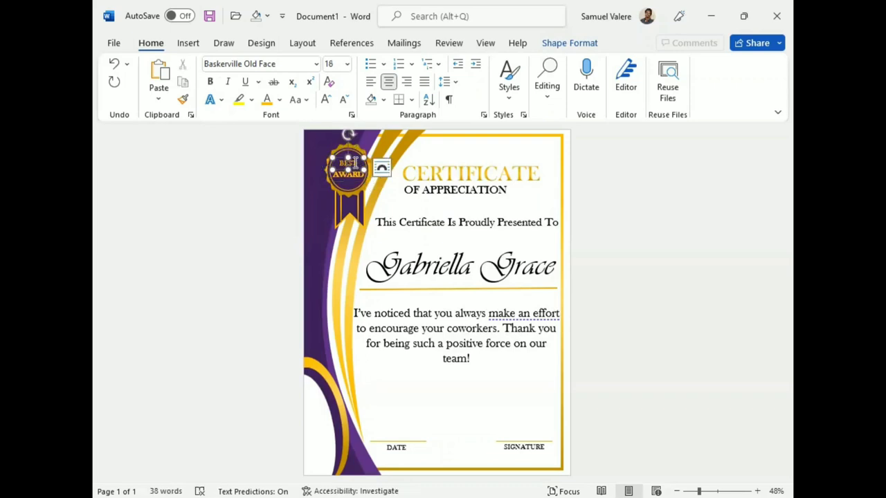
pyautogui.click(471, 118)
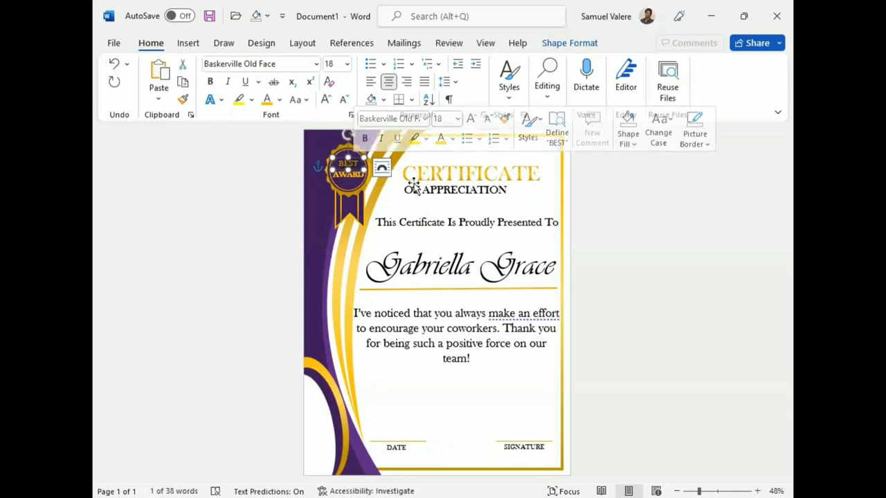